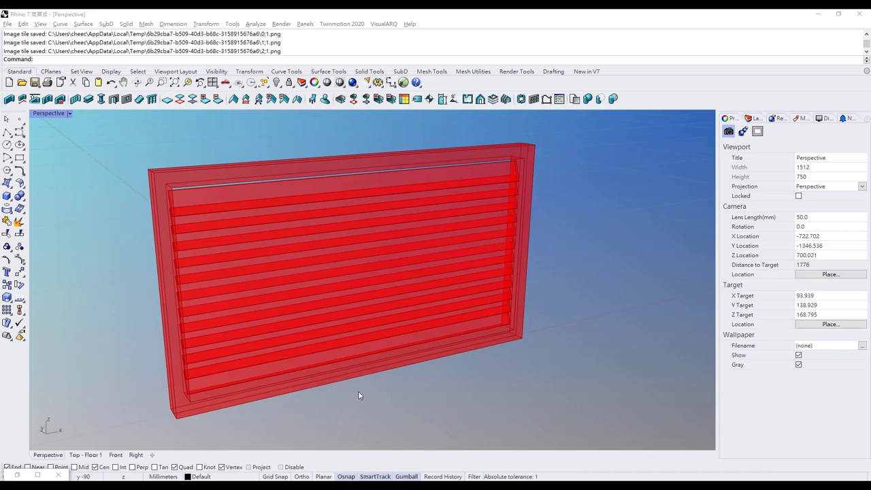
pyautogui.moveTo(359, 394); pyautogui.dragTo(361, 342, button='right')
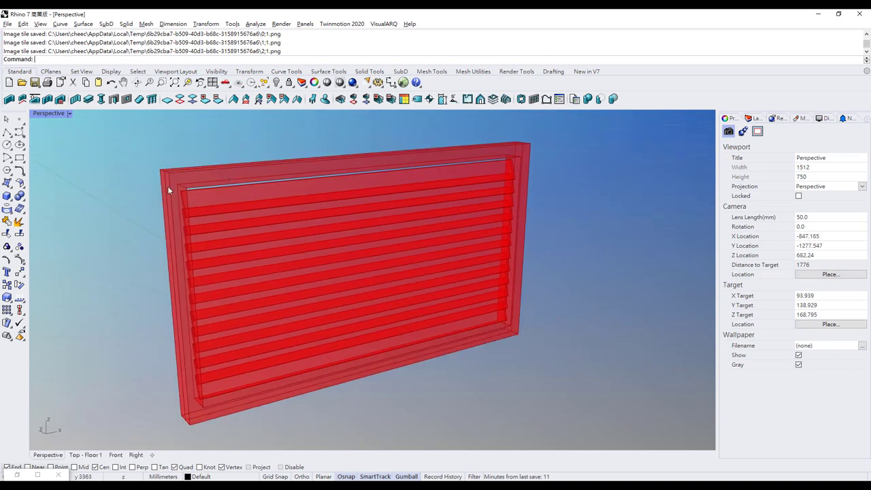
pyautogui.moveTo(174, 395); pyautogui.dragTo(170, 276, button='right')
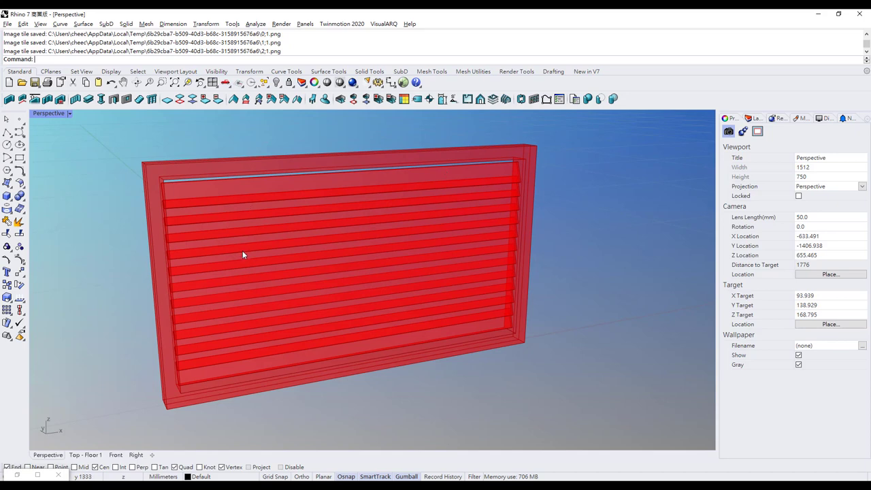
pyautogui.moveTo(247, 361); pyautogui.dragTo(271, 356, button='right')
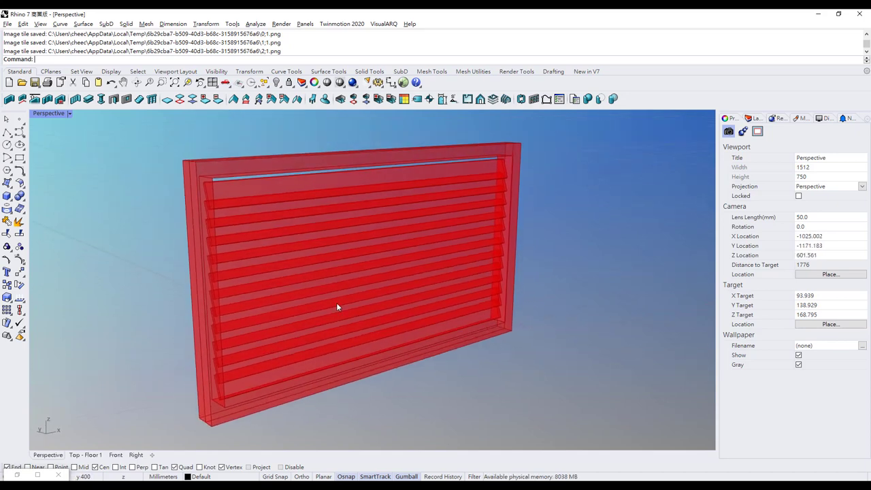
pyautogui.keyDown('shift'); pyautogui.moveTo(336, 304); pyautogui.dragTo(308, 308, button='right'); pyautogui.keyUp('shift')
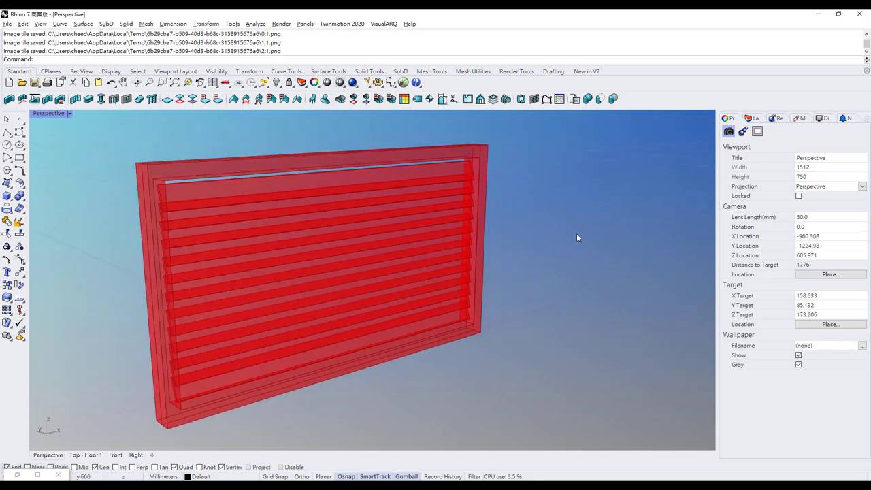
# Step: Shrink the Rhino window, bring up Grasshopper beside it, and close the louver window definition
pyautogui.click(838, 13)
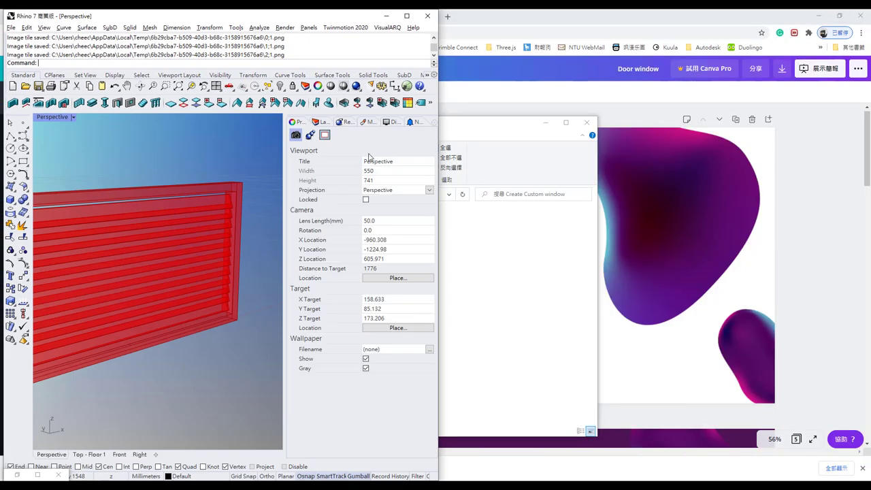
pyautogui.click(406, 86)
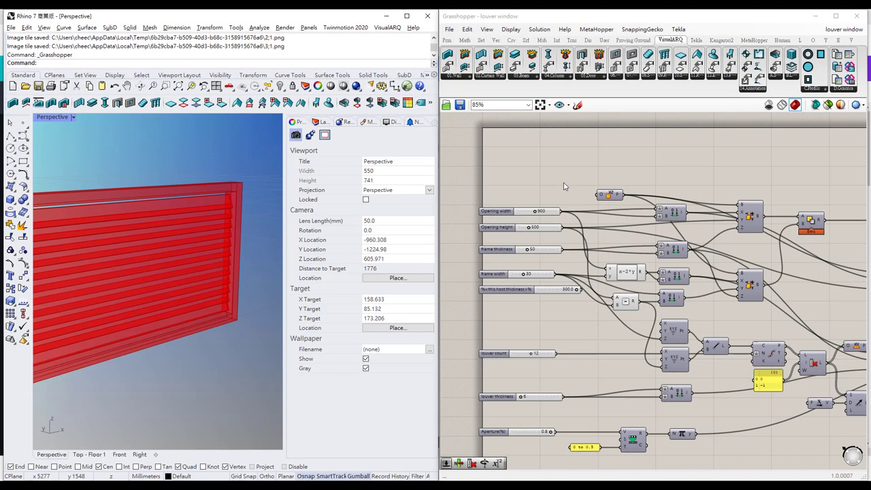
pyautogui.hotkey('ctrl', 'w')
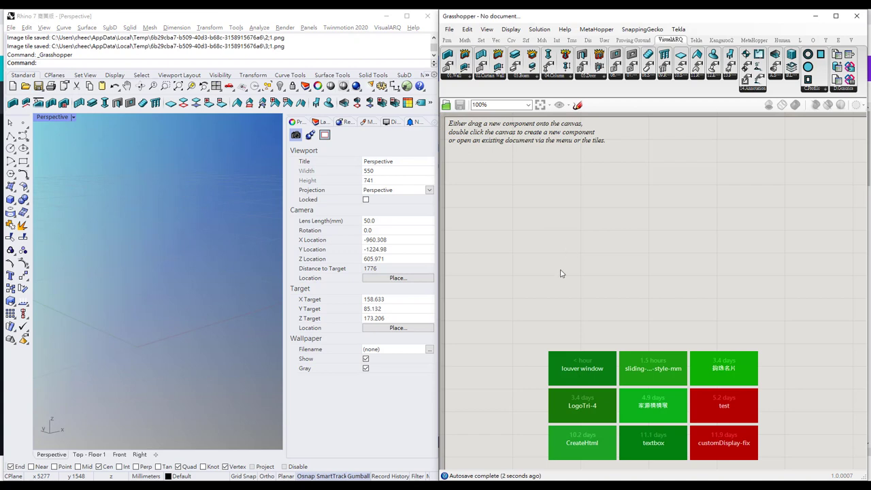
# Step: Start a new Rhino model from the Small Objects - Millimeters template and maximize the Perspective viewport
pyautogui.click(219, 202)
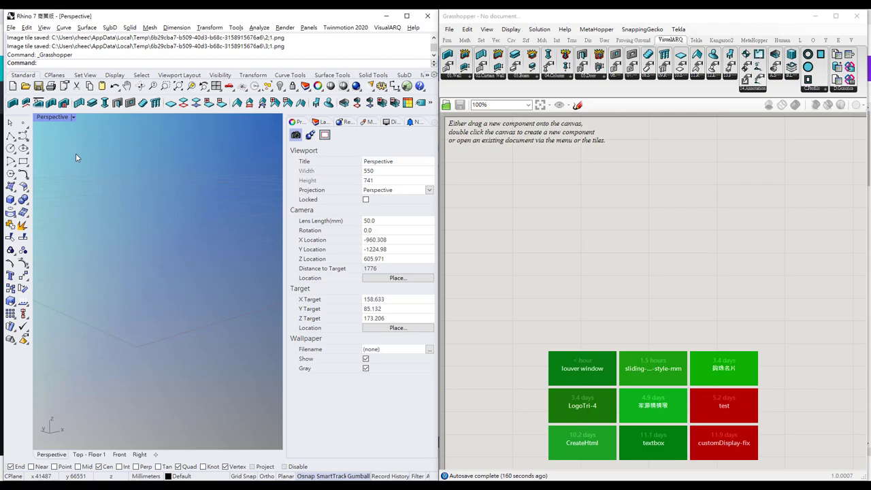
pyautogui.click(12, 86)
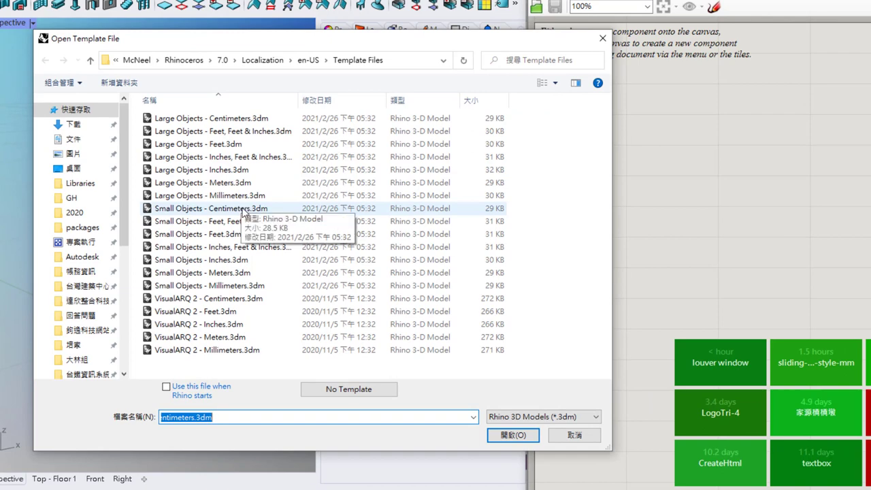
pyautogui.click(206, 286)
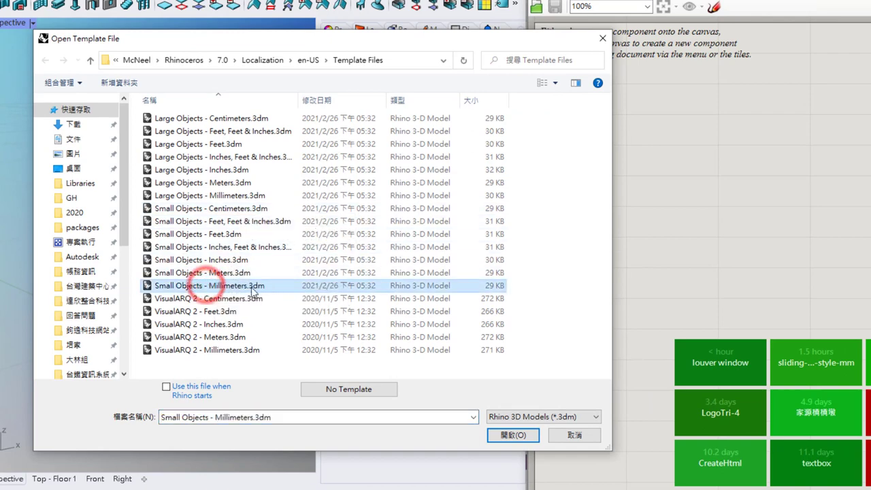
pyautogui.click(513, 436)
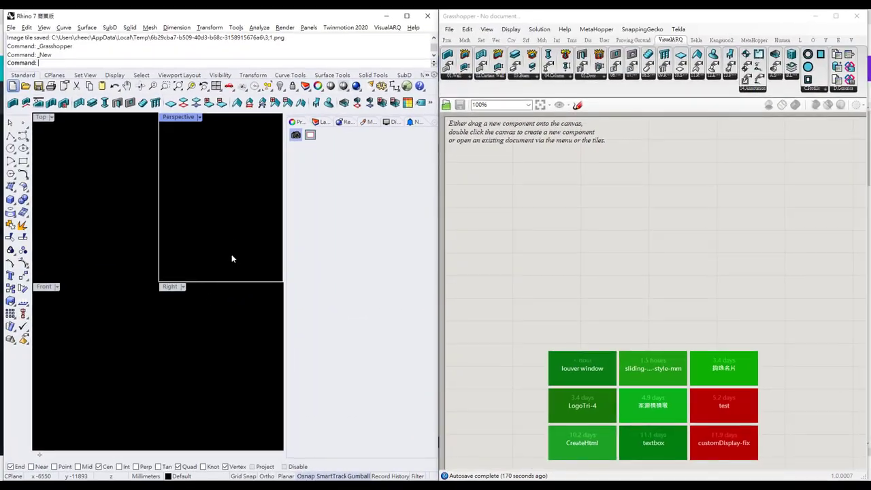
pyautogui.doubleClick(174, 118)
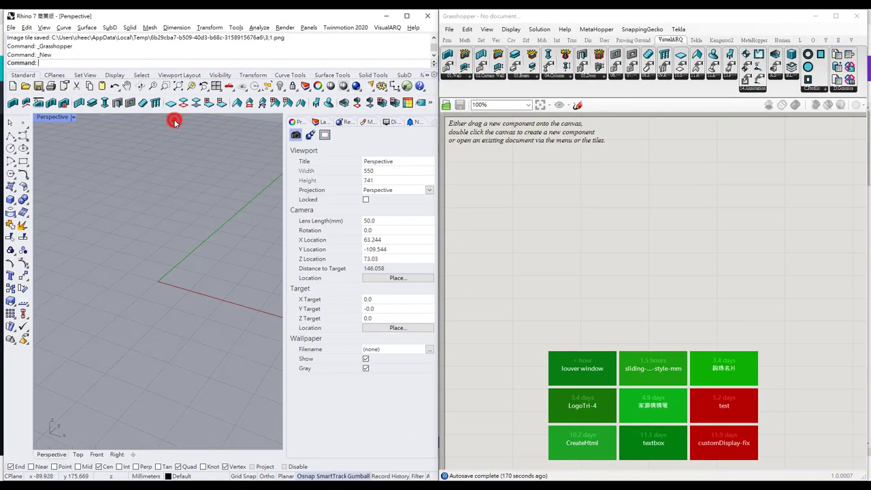
pyautogui.scroll(-5, 97, 175)
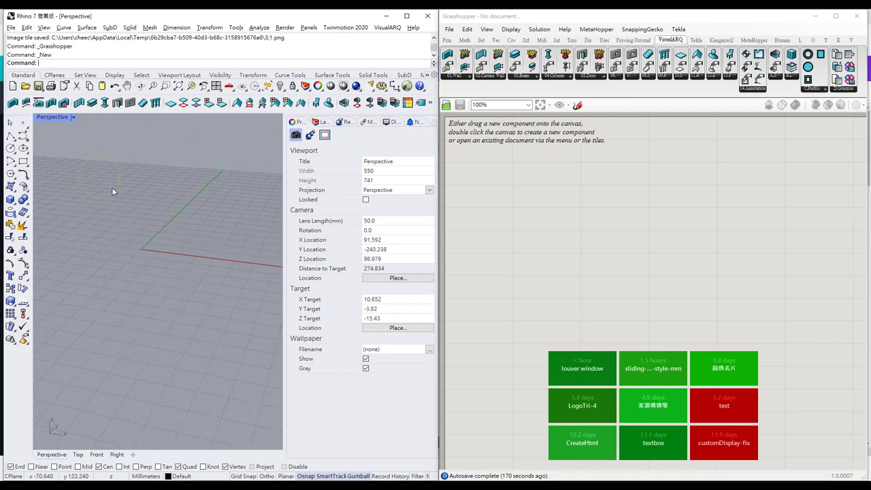
pyautogui.moveTo(93, 199); pyautogui.dragTo(156, 211, button='right')
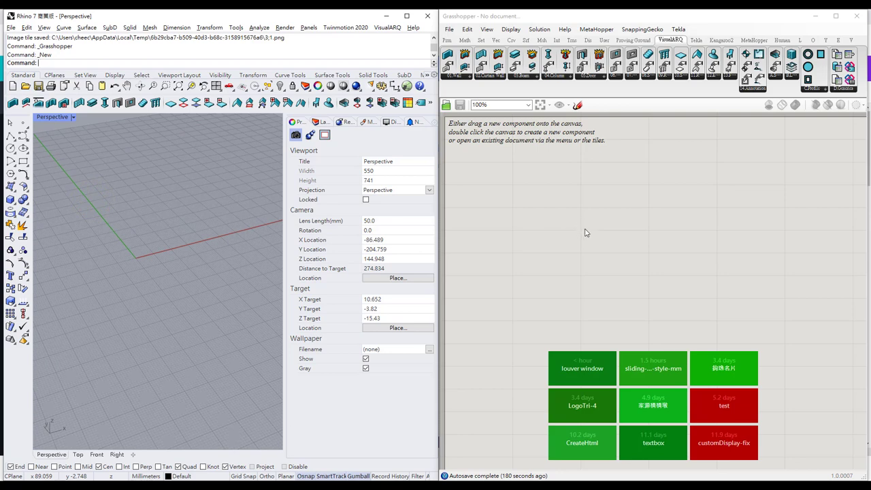
# Step: Place the Bifocals component near the upper-left corner of a new Grasshopper canvas so components get name labels
pyautogui.click(447, 40)
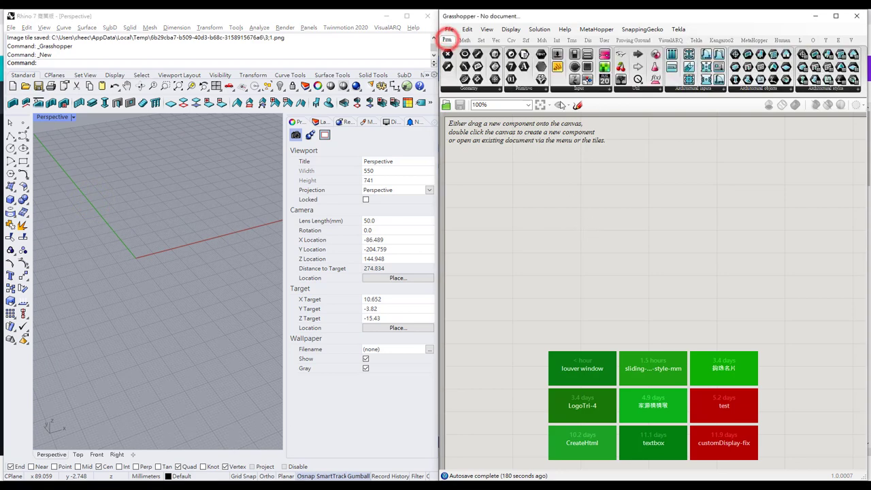
pyautogui.moveTo(621, 59); pyautogui.dragTo(517, 145)
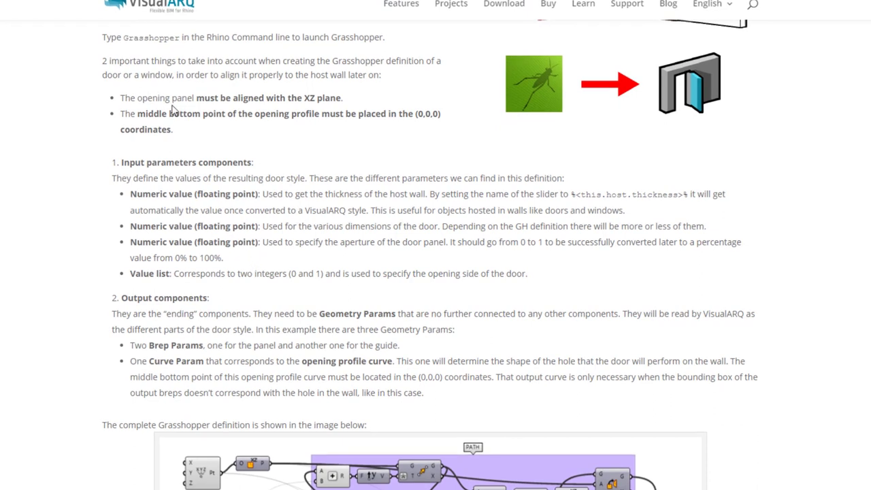
# Step: Read the VisualARQ web guide's alignment requirements for the opening panel and the middle bottom point of the opening profile
pyautogui.scroll(1, 190, 130)
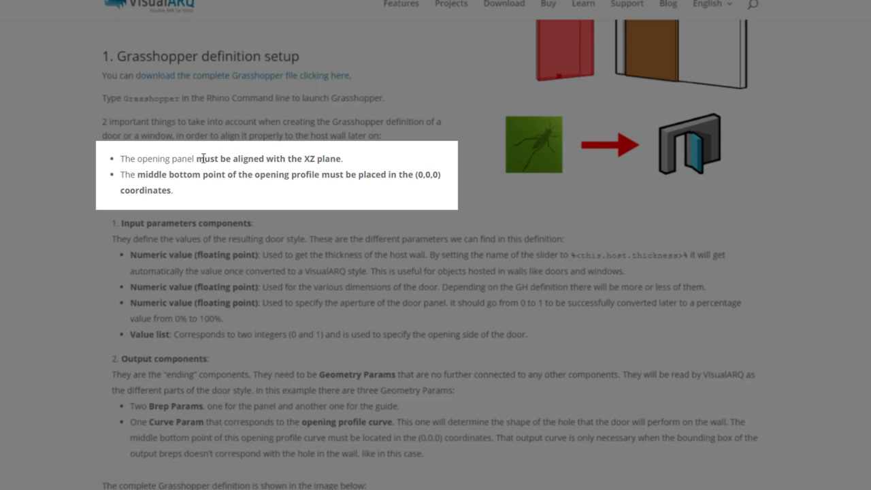
pyautogui.moveTo(303, 159); pyautogui.dragTo(342, 160)
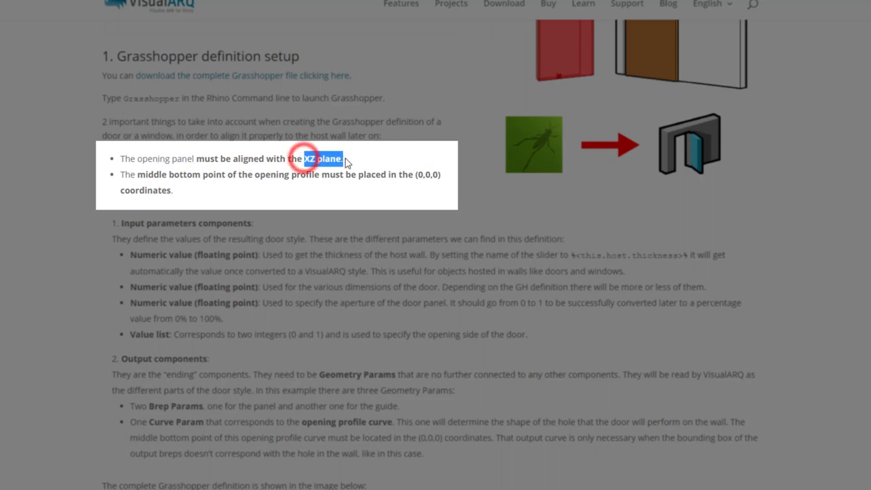
pyautogui.click(324, 162)
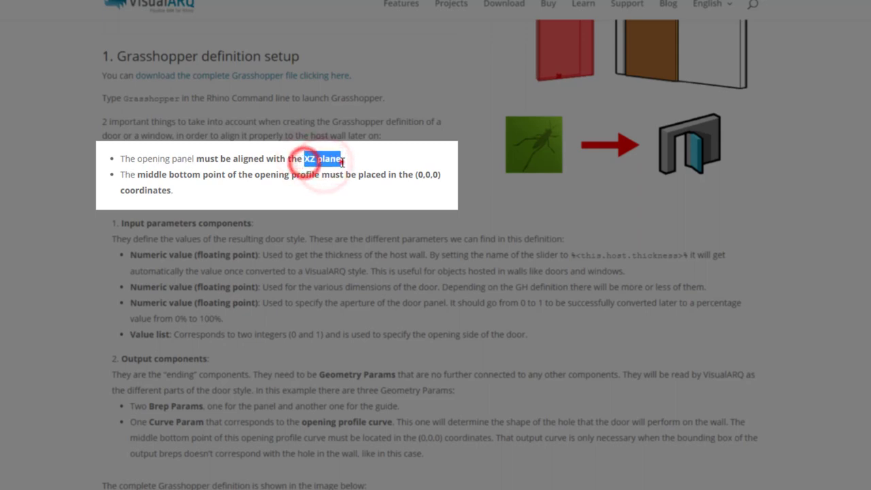
pyautogui.moveTo(138, 175); pyautogui.dragTo(442, 176)
pyautogui.scroll(3, 406, 151)
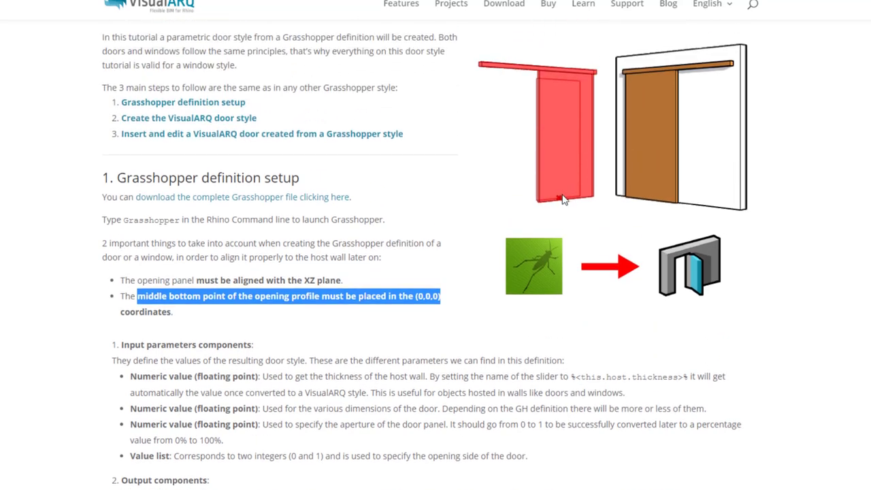
pyautogui.scroll(-3, 311, 274)
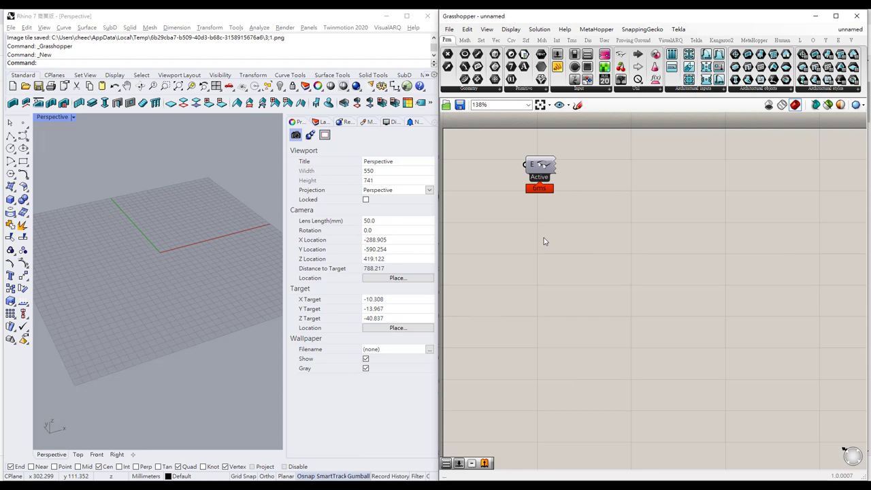
# Step: Add an XZ Plane component to the Grasshopper canvas beneath the Bifocals component
pyautogui.doubleClick(540, 238)
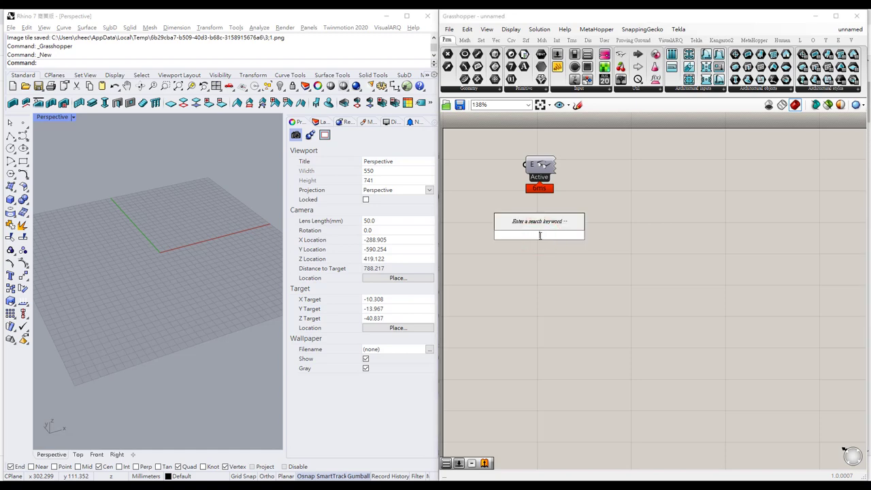
pyautogui.write('xz')
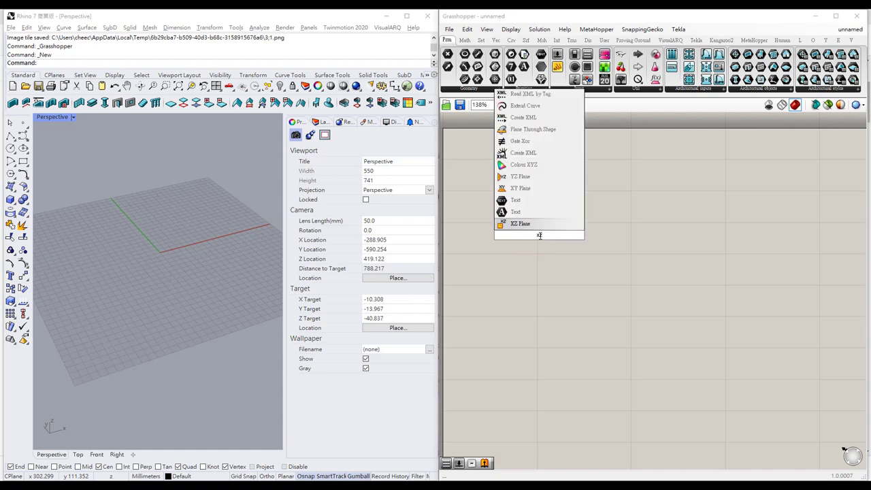
pyautogui.press('Return')
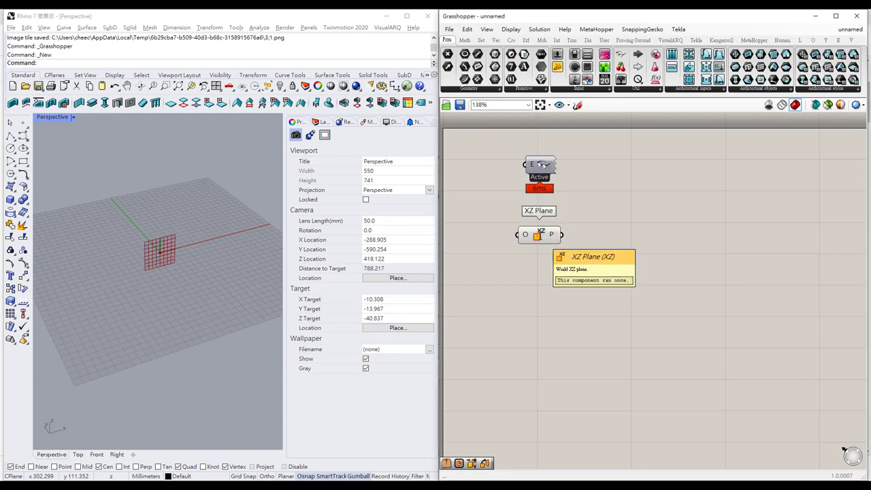
pyautogui.click(540, 245)
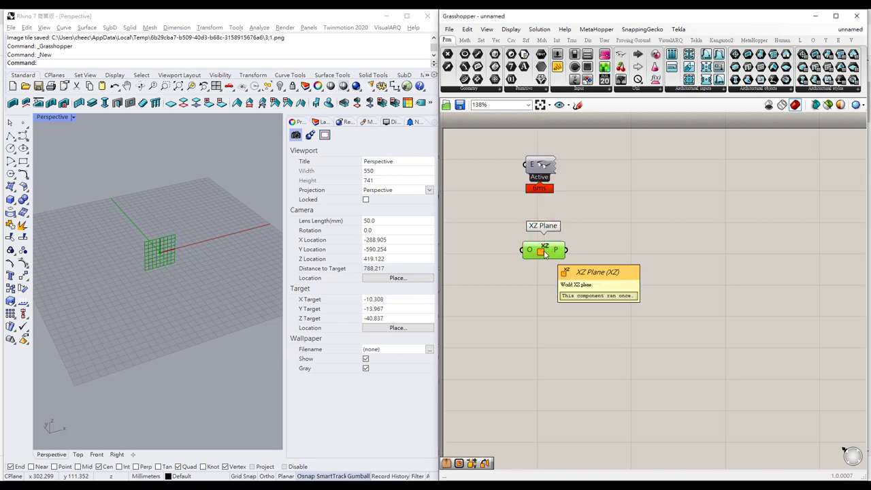
# Step: Add a floating-point number slider set to 900.0 and place it beneath the XZ Plane component
pyautogui.doubleClick(541, 293)
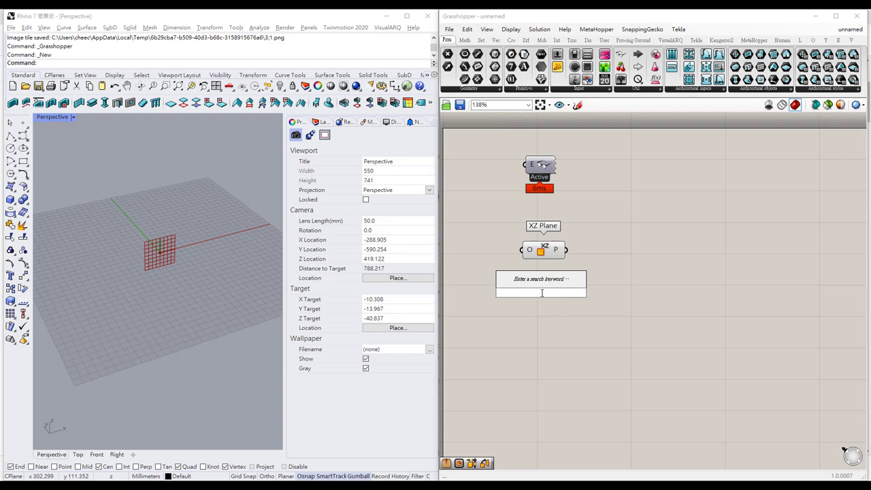
pyautogui.write('90.')
pyautogui.write('00')
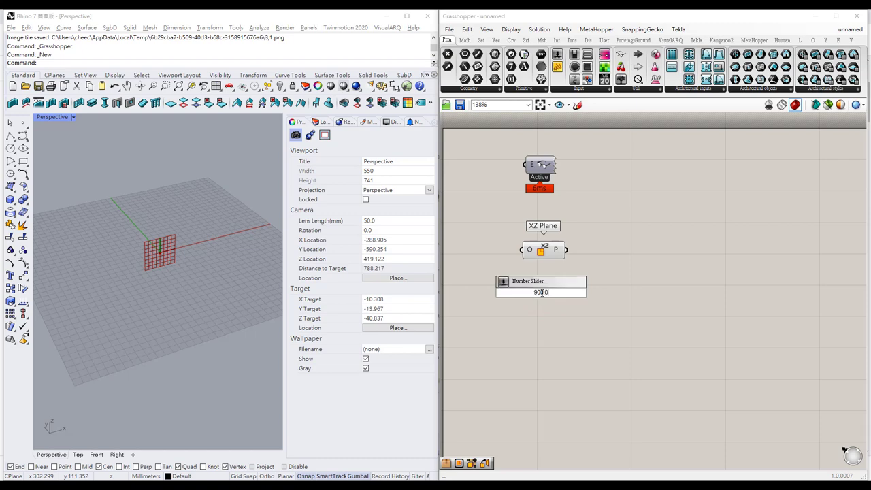
pyautogui.press('Return')
pyautogui.moveTo(542, 292); pyautogui.dragTo(533, 298)
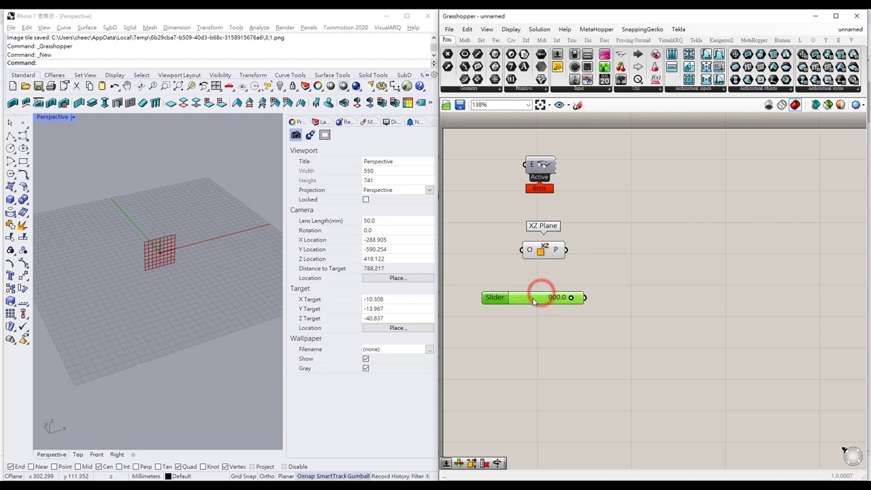
# Step: Add a second floating-point number slider set to 500.0 and align it beneath the 900.0 slider
pyautogui.click(531, 329)
pyautogui.doubleClick(531, 329)
pyautogui.write('50')
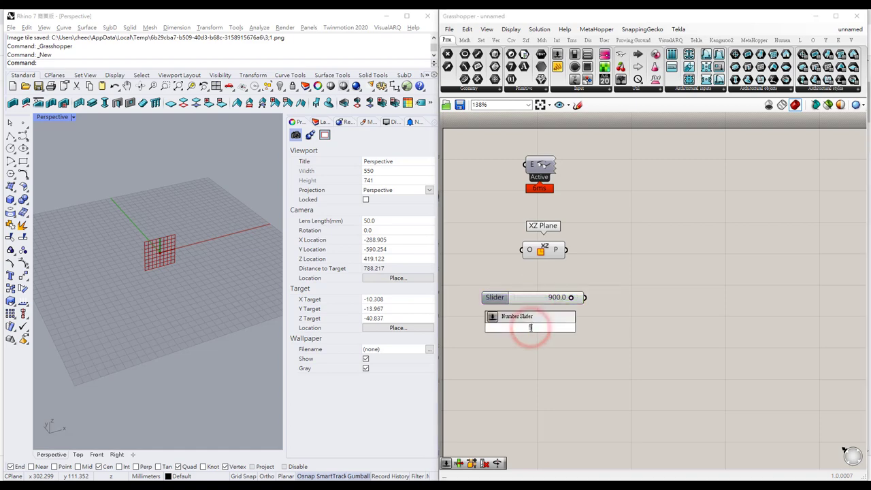
pyautogui.write('0')
pyautogui.press('Return')
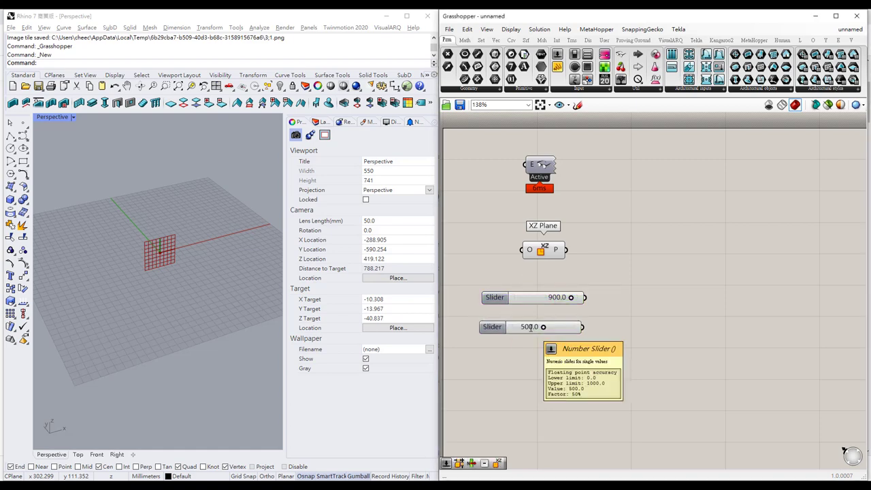
pyautogui.click(518, 329)
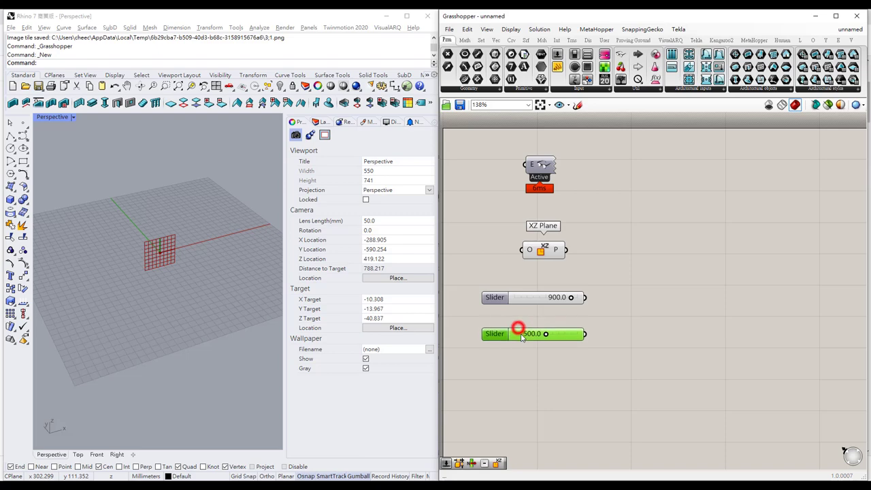
# Step: Rename the 900.0 number slider as Width
pyautogui.click(523, 297)
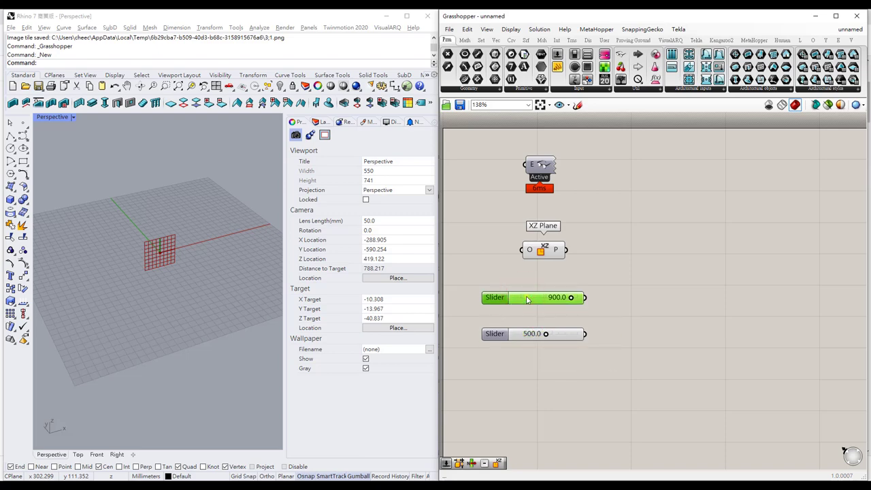
pyautogui.rightClick(528, 297)
pyautogui.click(571, 302)
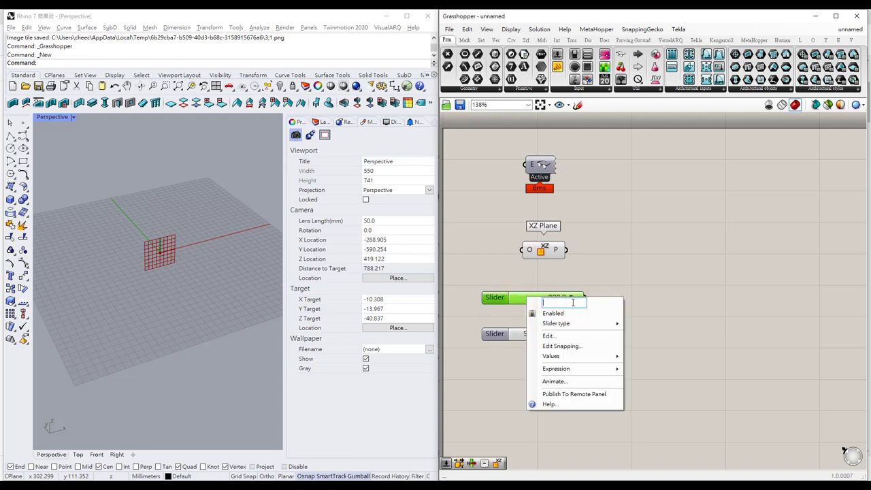
pyautogui.write('Width')
pyautogui.press('Return')
# Step: Rename the 500.0 number slider as Height
pyautogui.click(507, 334)
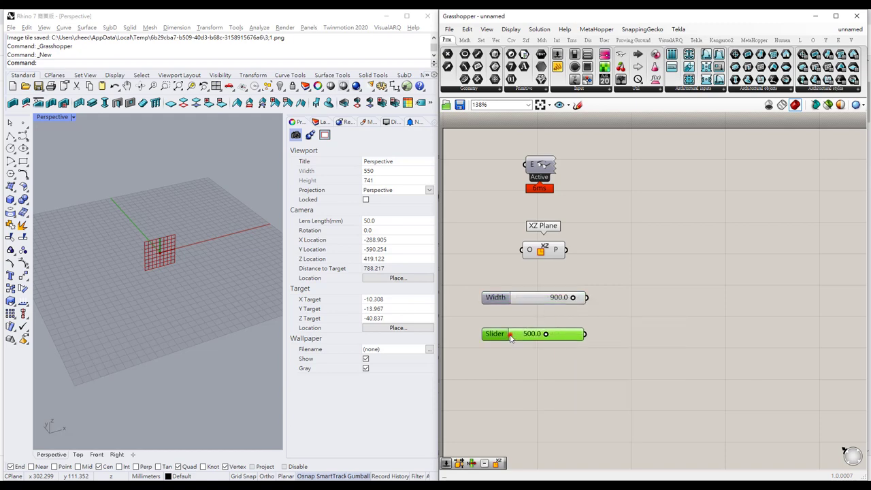
pyautogui.rightClick(511, 333)
pyautogui.click(559, 338)
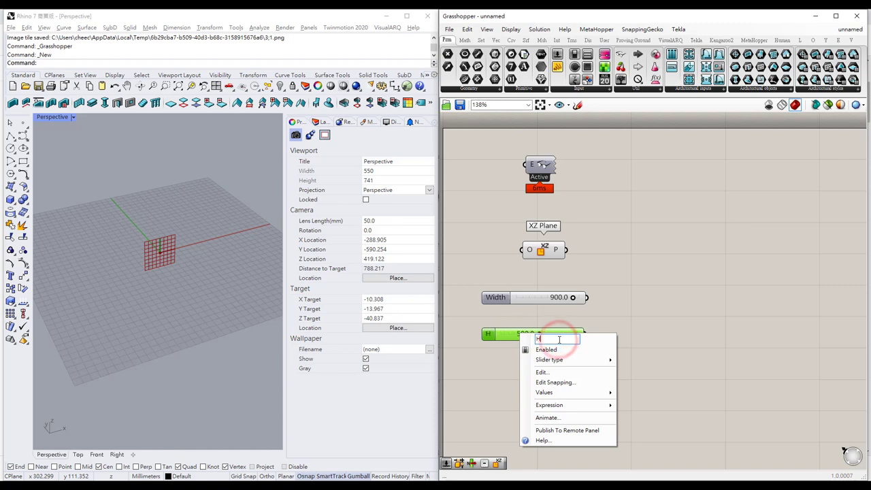
pyautogui.write('Height')
pyautogui.press('Return')
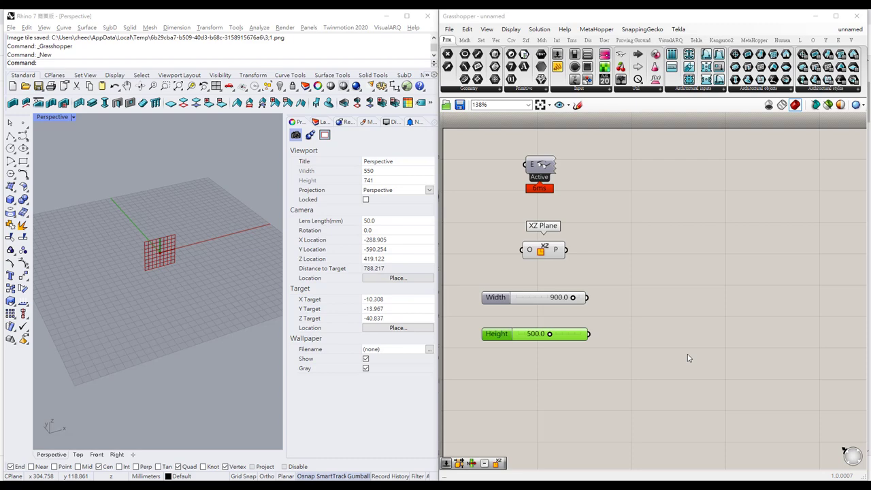
# Step: Add a Domain Box component to the canvas and place it to the right of the Width and Height sliders
pyautogui.doubleClick(688, 324)
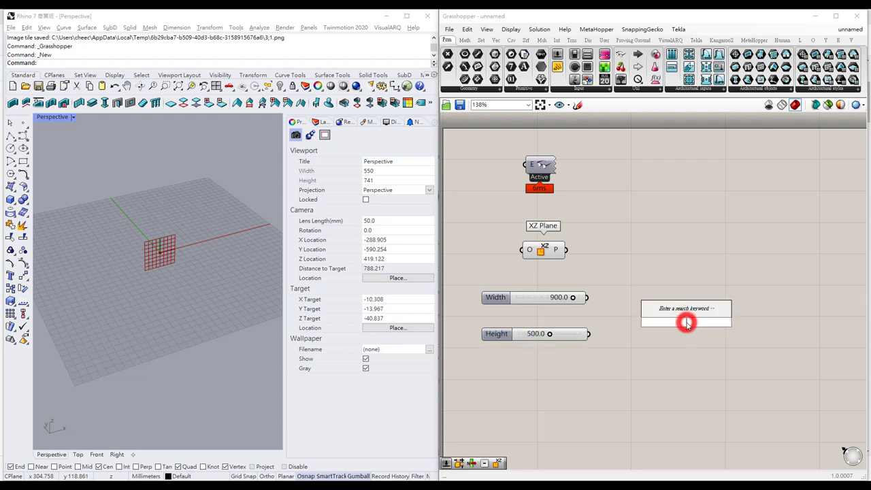
pyautogui.write('domain')
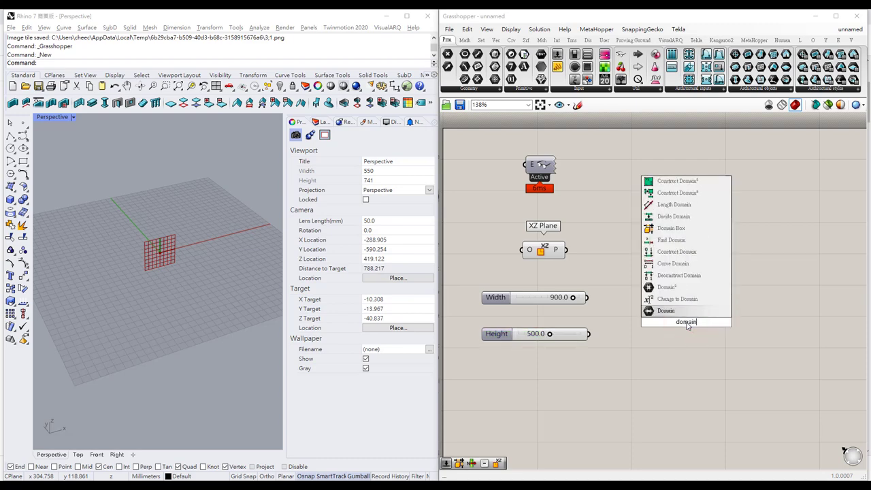
pyautogui.write(' box')
pyautogui.press('Return')
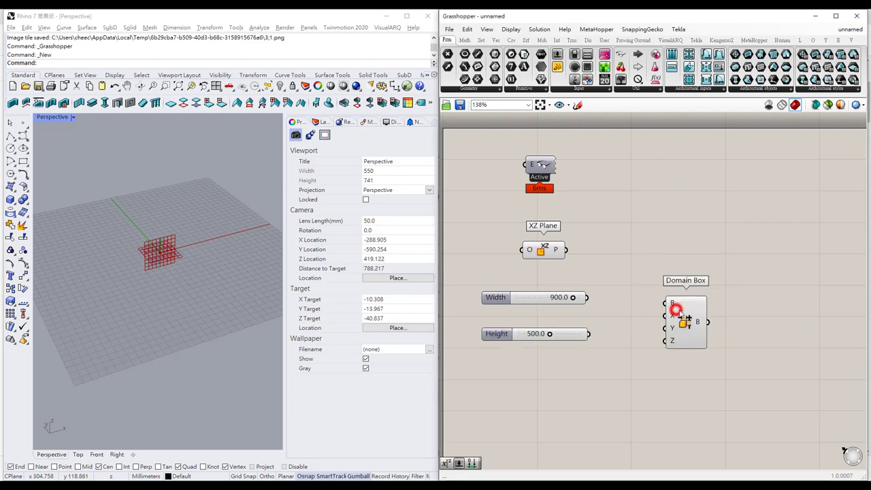
pyautogui.moveTo(691, 318); pyautogui.dragTo(719, 309)
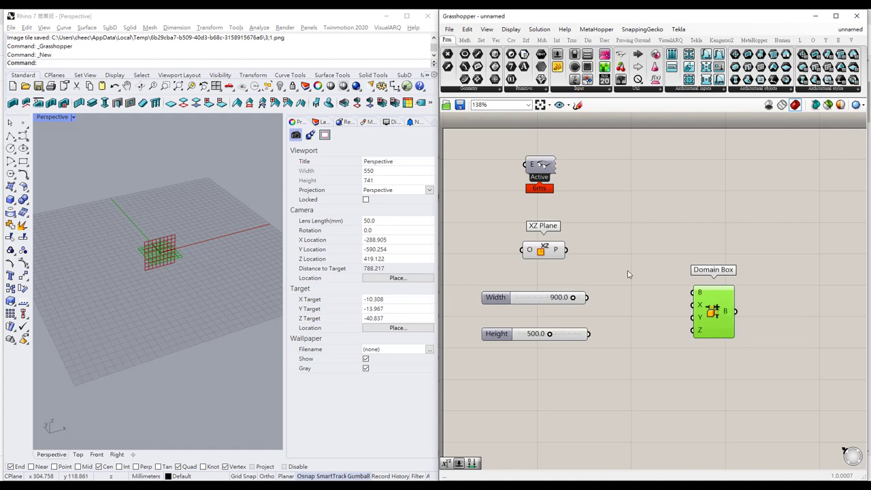
# Step: Connect the XZ Plane output to the Domain Box's B input and move the Domain Box farther right to free space beside the sliders
pyautogui.moveTo(564, 249)
pyautogui.mouseDown()
pyautogui.moveTo(698, 305)
pyautogui.moveTo(695, 294)
pyautogui.mouseUp()
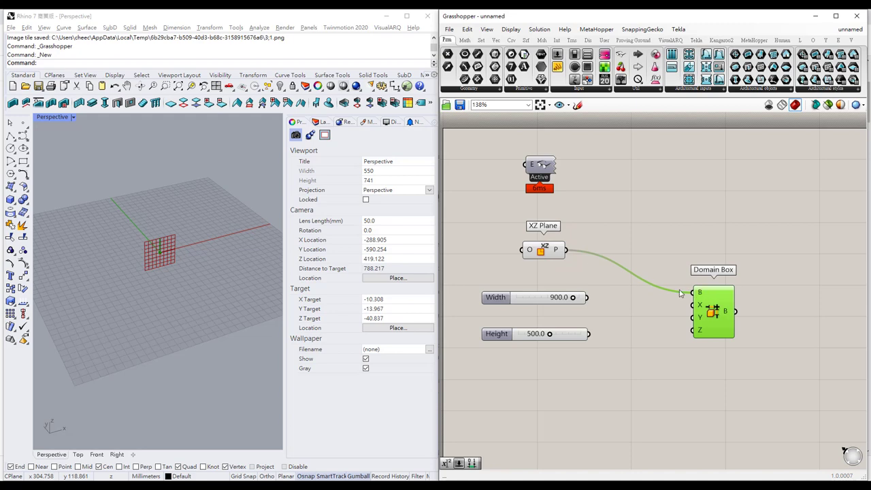
pyautogui.moveTo(712, 314); pyautogui.dragTo(729, 310)
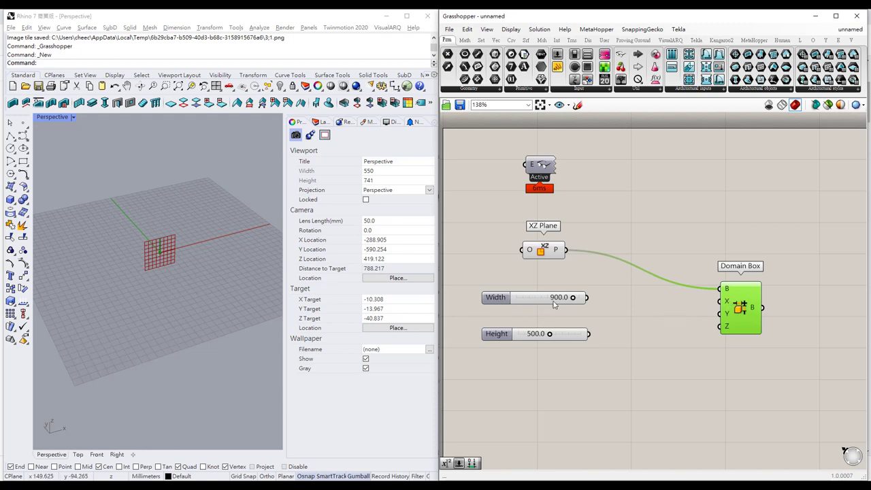
pyautogui.moveTo(751, 307); pyautogui.dragTo(774, 307)
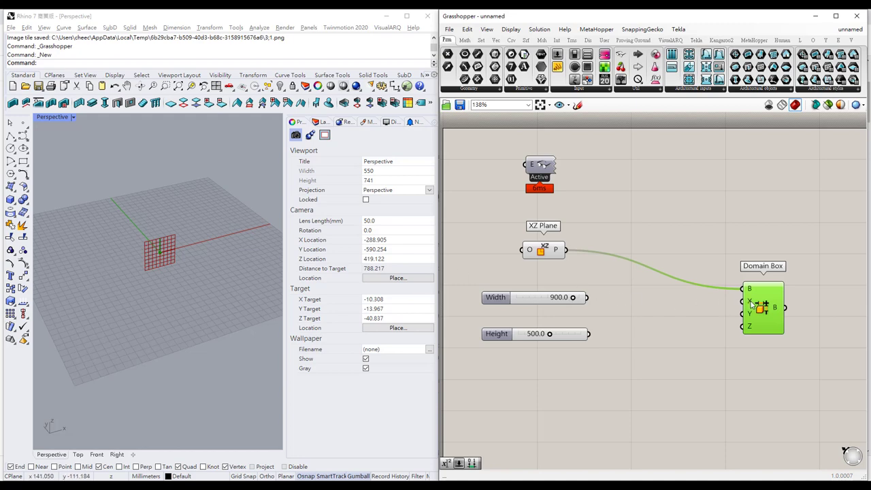
# Step: Add a Construct Domain component between the Width slider and the Domain Box
pyautogui.moveTo(751, 303)
pyautogui.doubleClick(646, 299)
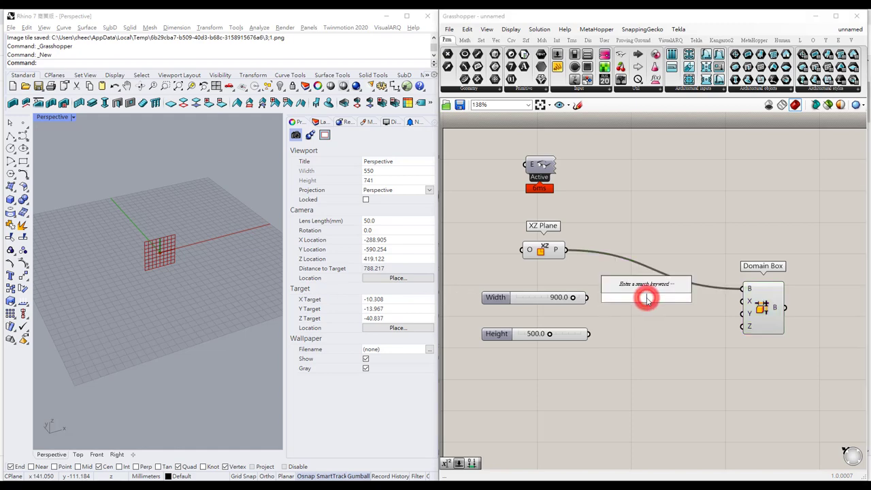
pyautogui.write('cons')
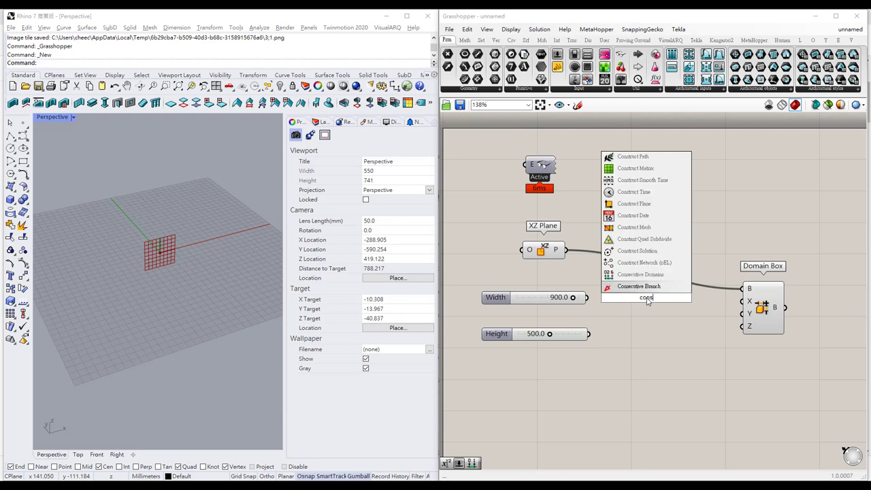
pyautogui.write(' dom')
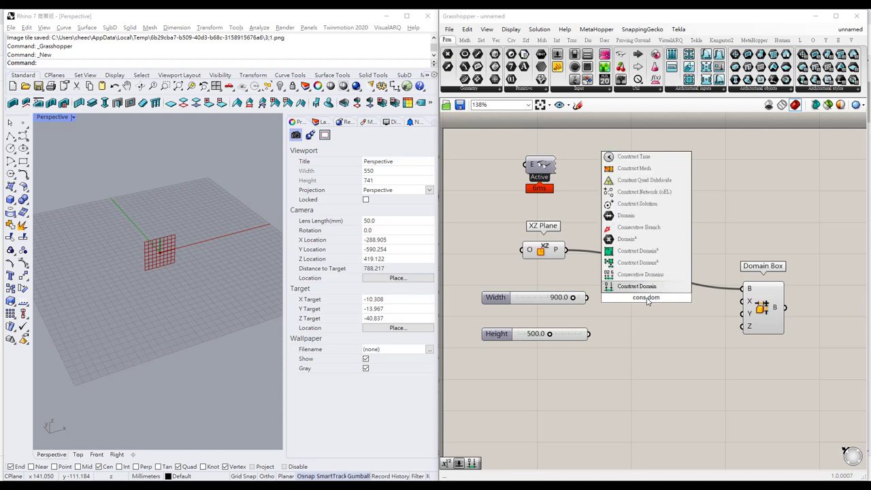
pyautogui.click(642, 286)
pyautogui.moveTo(641, 292); pyautogui.dragTo(669, 299)
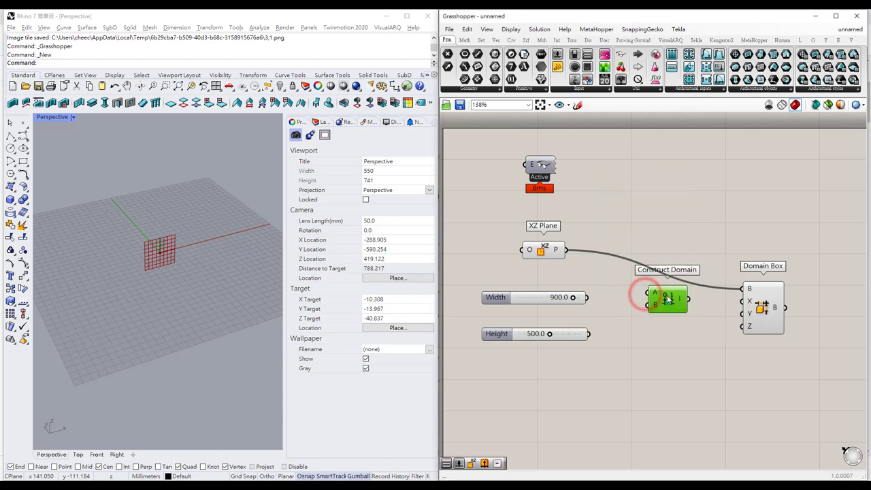
# Step: Connect the Width slider to both the A and B inputs of Construct Domain, and its output to the Domain Box's X input
pyautogui.scroll(2, 578, 308)
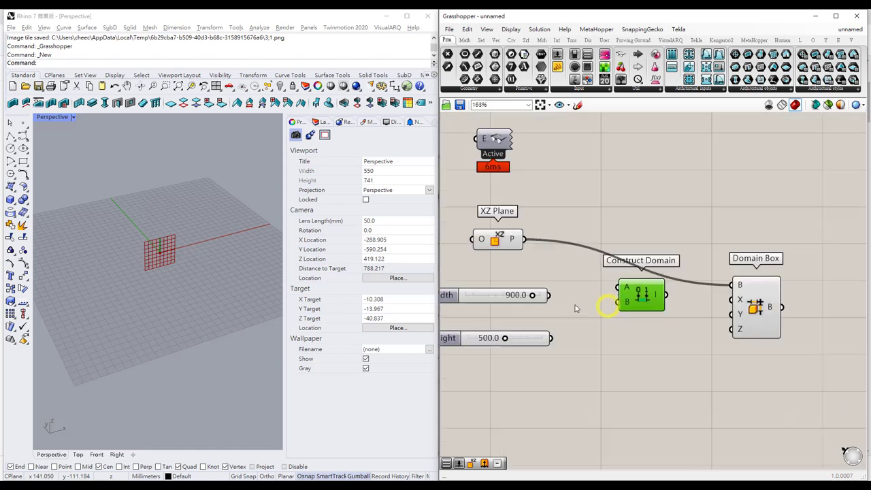
pyautogui.moveTo(575, 308); pyautogui.dragTo(621, 306, button='right')
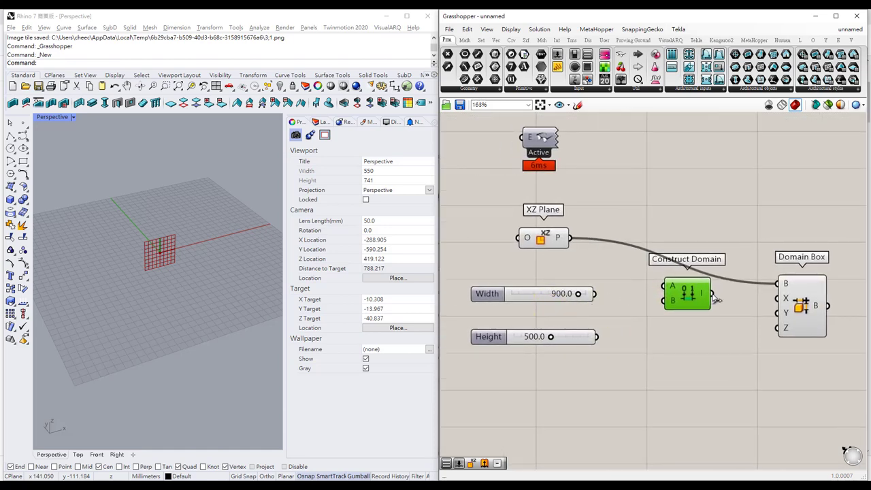
pyautogui.moveTo(712, 294); pyautogui.dragTo(778, 298)
pyautogui.moveTo(688, 297); pyautogui.dragTo(701, 302)
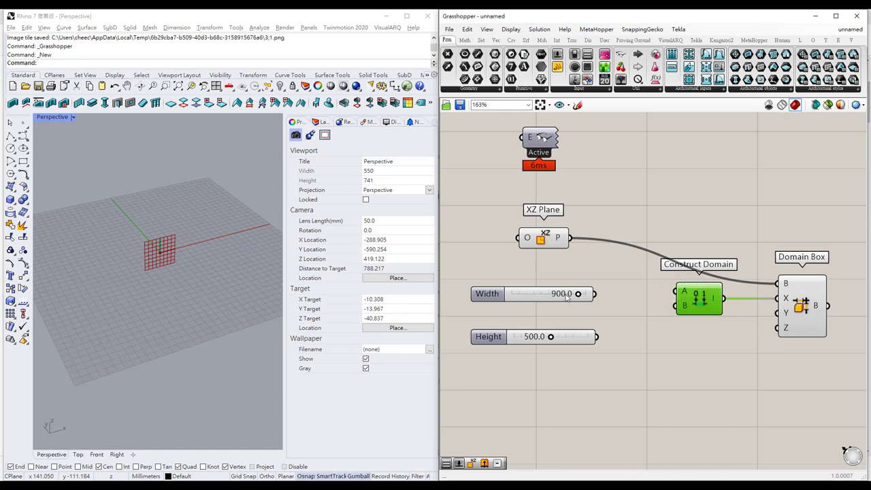
pyautogui.moveTo(595, 294); pyautogui.dragTo(676, 291)
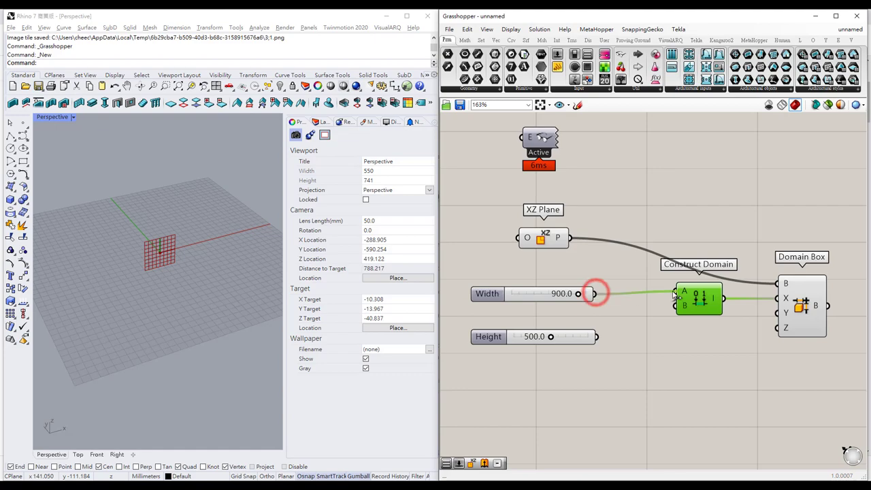
pyautogui.moveTo(597, 294); pyautogui.dragTo(676, 305)
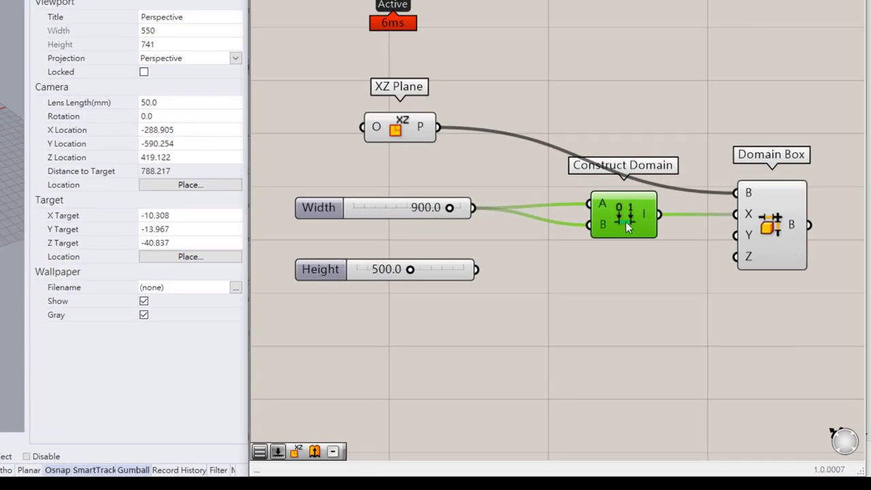
# Step: Set the expression on Construct Domain's A input to -0.5*x
pyautogui.moveTo(644, 212)
pyautogui.moveTo(602, 203)
pyautogui.moveTo(603, 232)
pyautogui.rightClick(602, 202)
pyautogui.moveTo(641, 330)
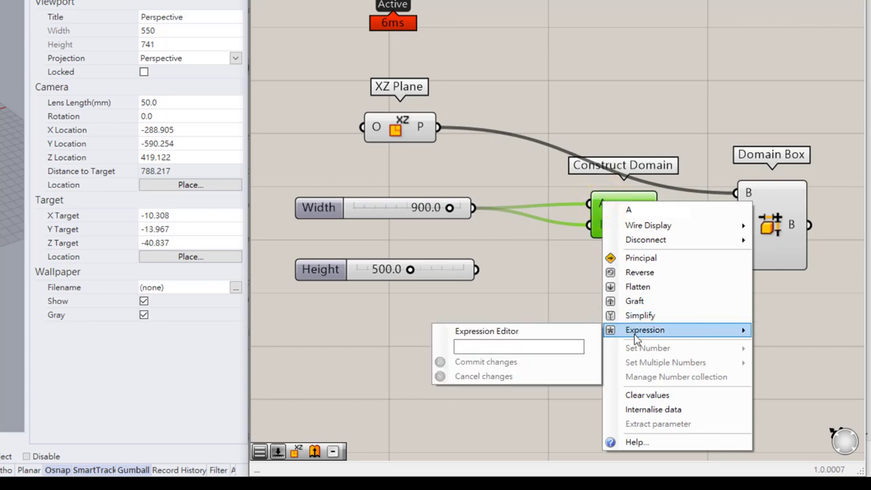
pyautogui.click(492, 345)
pyautogui.write('-0.5*x')
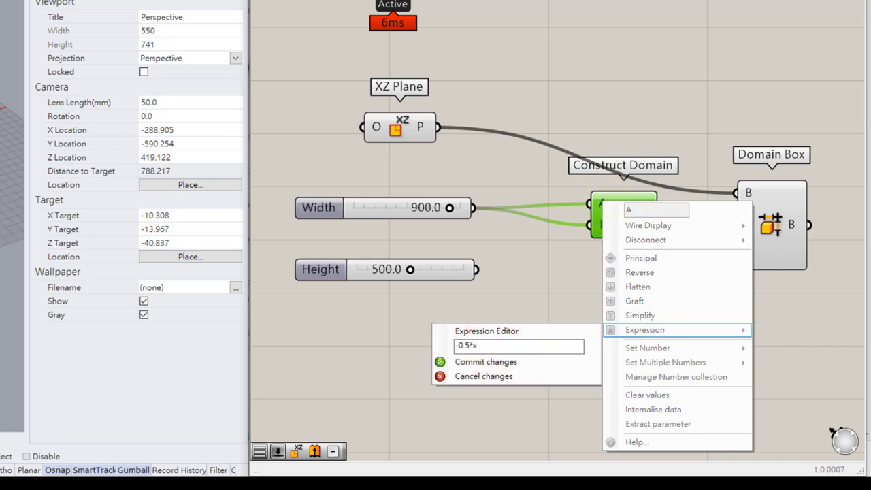
pyautogui.click(491, 362)
# Step: Set the expression on Construct Domain's B input to 0.5*x and check the box preview in the Rhino perspective view
pyautogui.rightClick(594, 221)
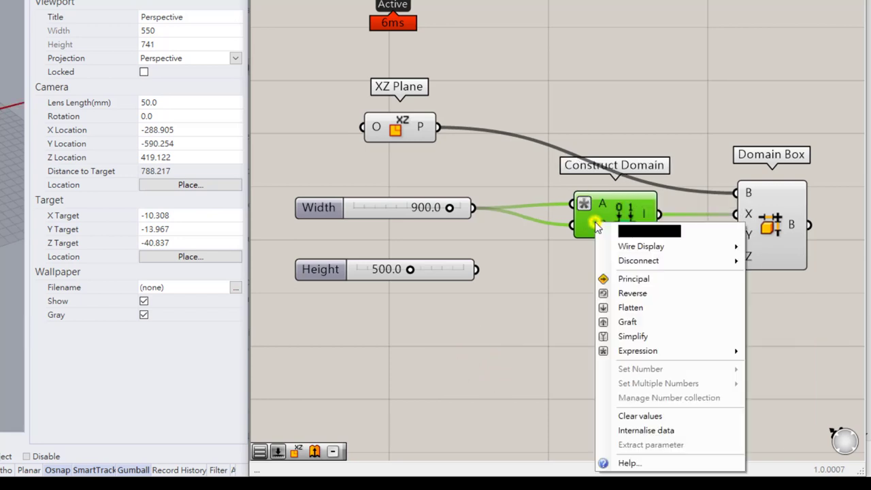
pyautogui.click(640, 351)
pyautogui.click(484, 362)
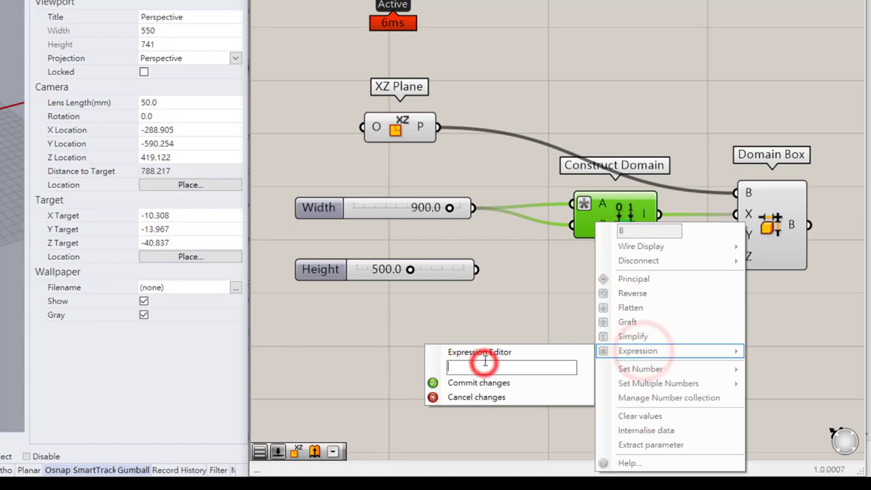
pyautogui.write('0.5*x')
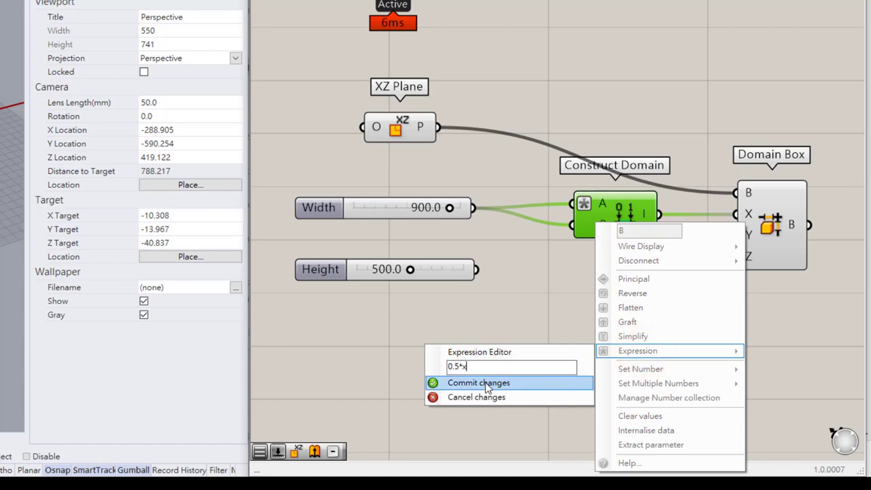
pyautogui.click(484, 383)
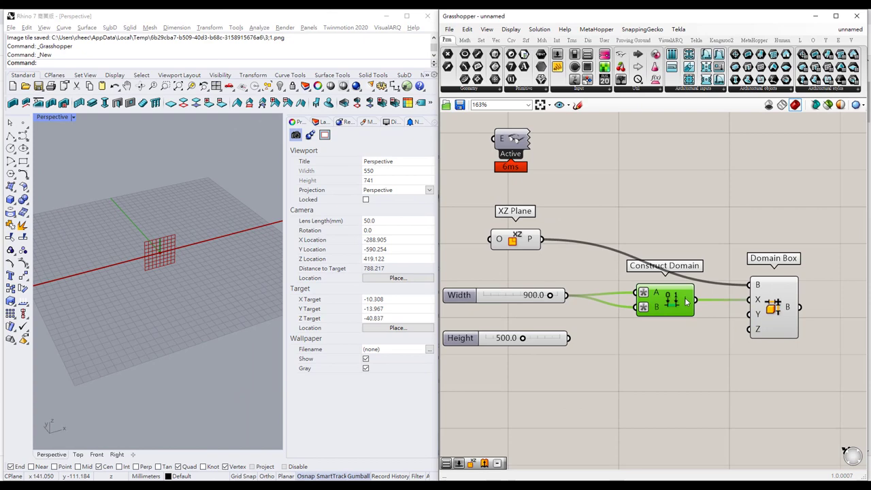
pyautogui.moveTo(687, 302)
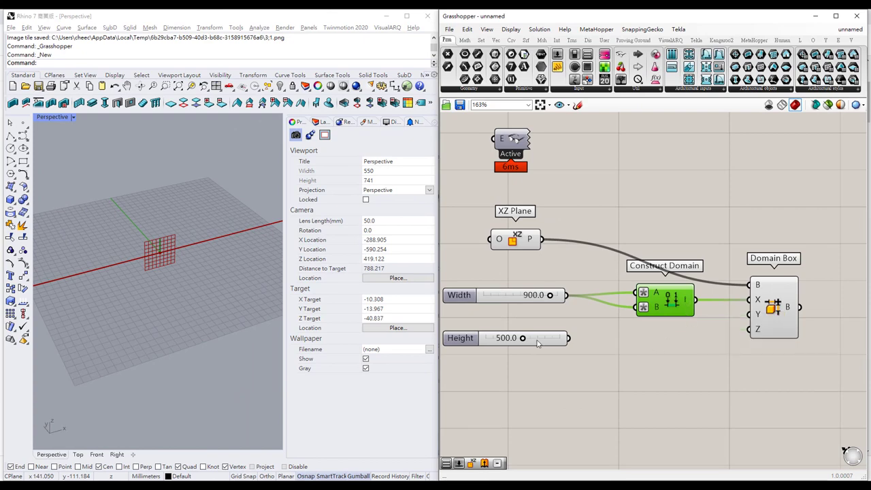
pyautogui.click(146, 315)
pyautogui.scroll(-8, 146, 313)
pyautogui.scroll(5, 144, 306)
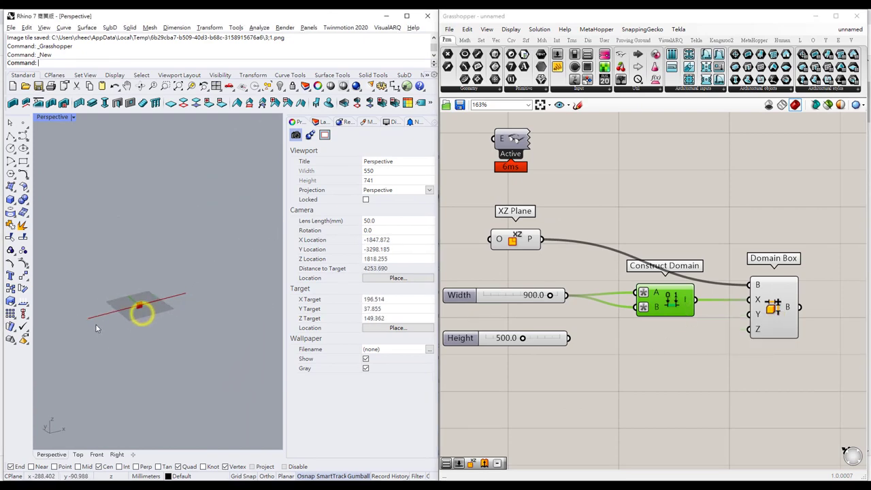
pyautogui.moveTo(81, 312); pyautogui.dragTo(247, 298, button='right')
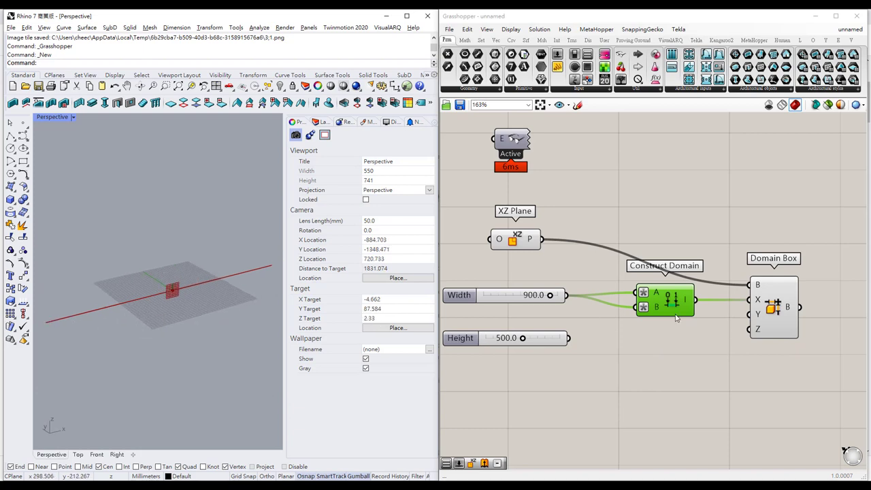
# Step: Move the Height slider lower, connect it to the Domain Box's Y input, and inspect the resulting preview in the Rhino perspective view
pyautogui.click(704, 360)
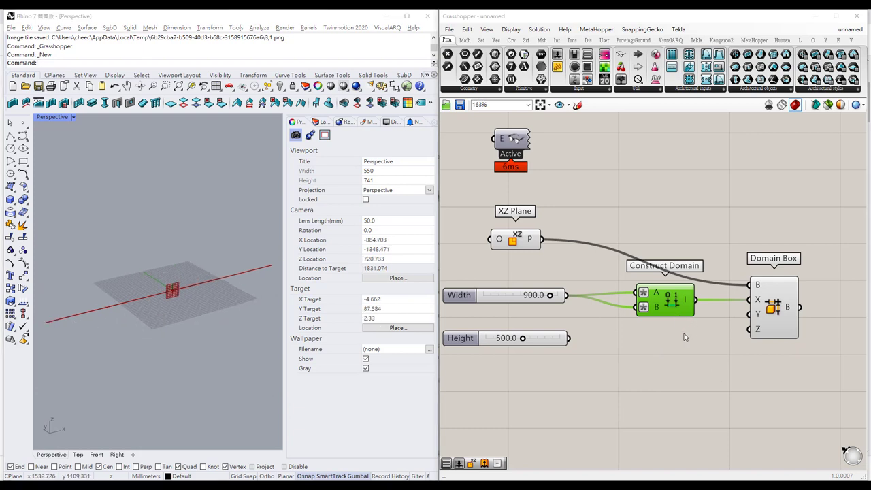
pyautogui.rightClick(564, 361)
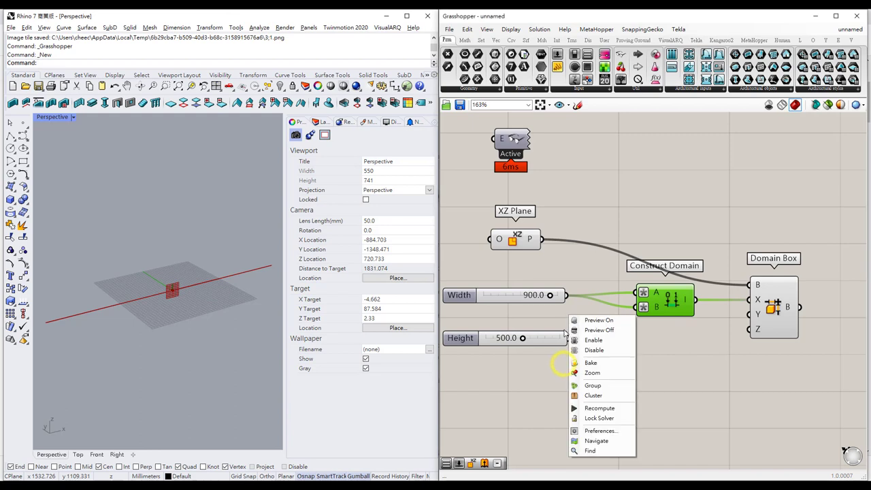
pyautogui.click(549, 366)
pyautogui.moveTo(549, 365); pyautogui.dragTo(554, 318, button='right')
pyautogui.moveTo(555, 289); pyautogui.dragTo(555, 315)
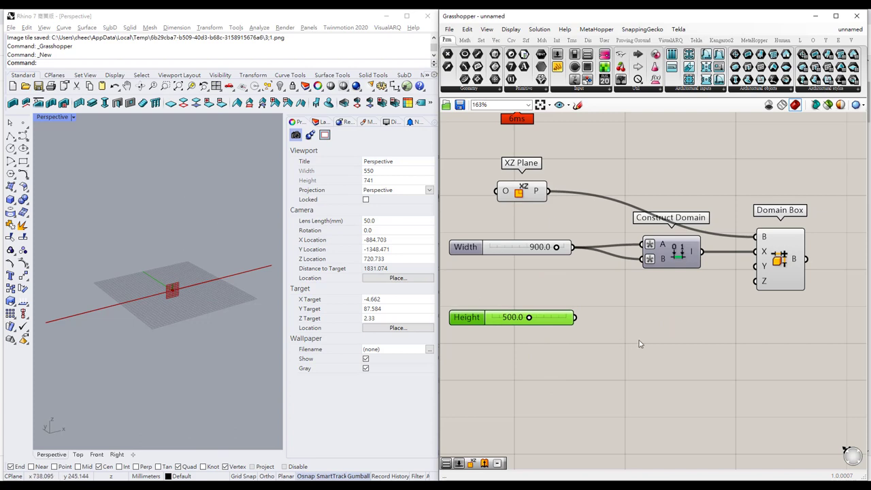
pyautogui.moveTo(764, 267)
pyautogui.moveTo(577, 321); pyautogui.dragTo(762, 267)
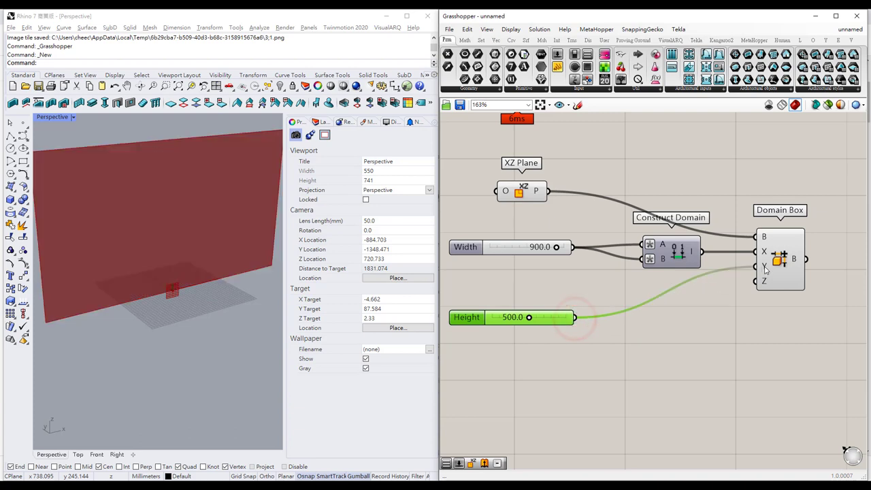
pyautogui.moveTo(764, 268)
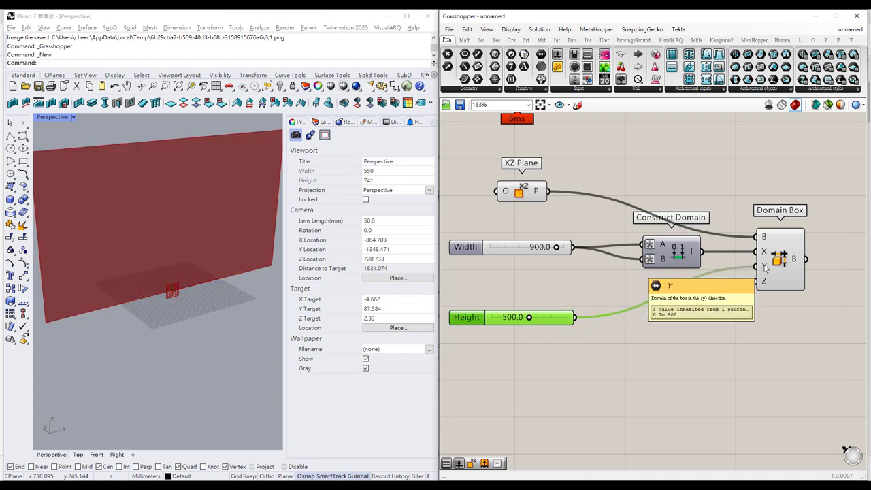
pyautogui.moveTo(197, 295); pyautogui.dragTo(205, 269, button='right')
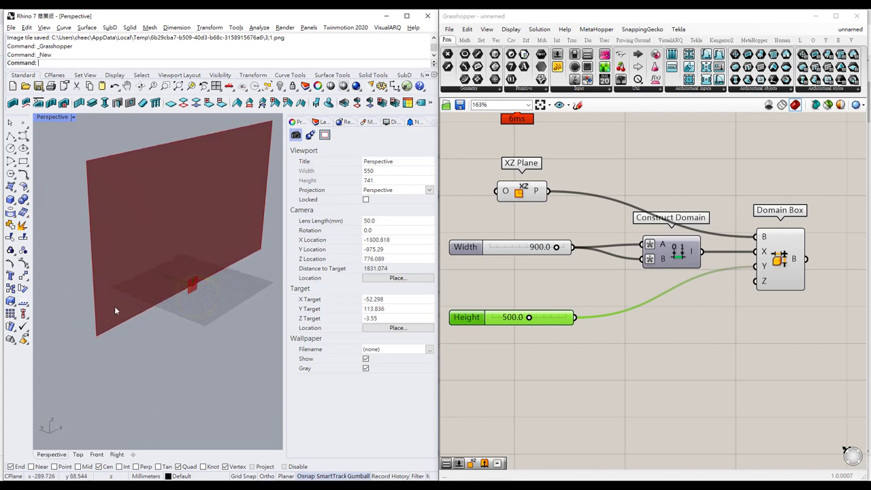
pyautogui.moveTo(226, 252); pyautogui.dragTo(219, 276, button='right')
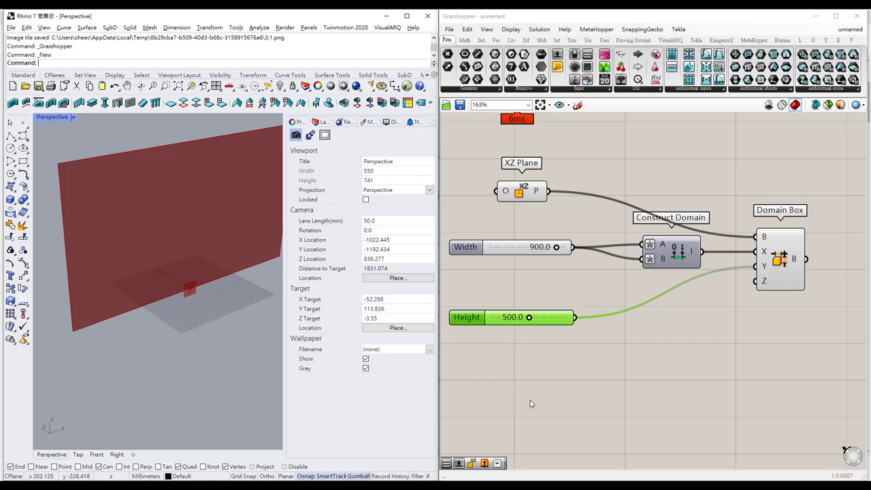
# Step: Add a number slider with value 100.0 below the Height slider
pyautogui.moveTo(530, 396); pyautogui.dragTo(551, 366, button='right')
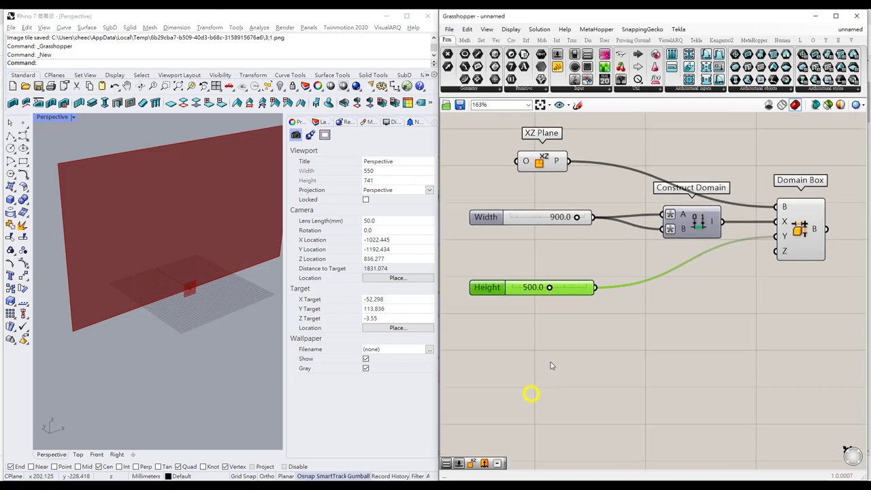
pyautogui.doubleClick(518, 334)
pyautogui.write('100')
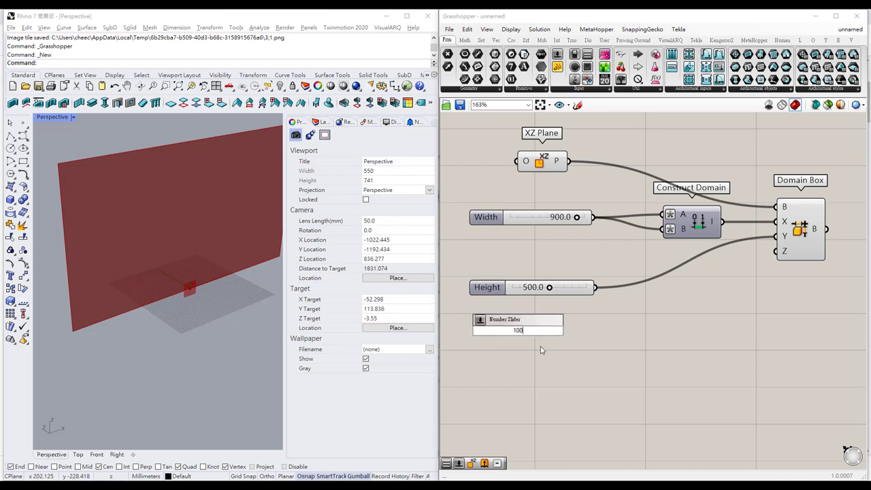
pyautogui.press('Return')
pyautogui.moveTo(529, 334); pyautogui.dragTo(543, 357)
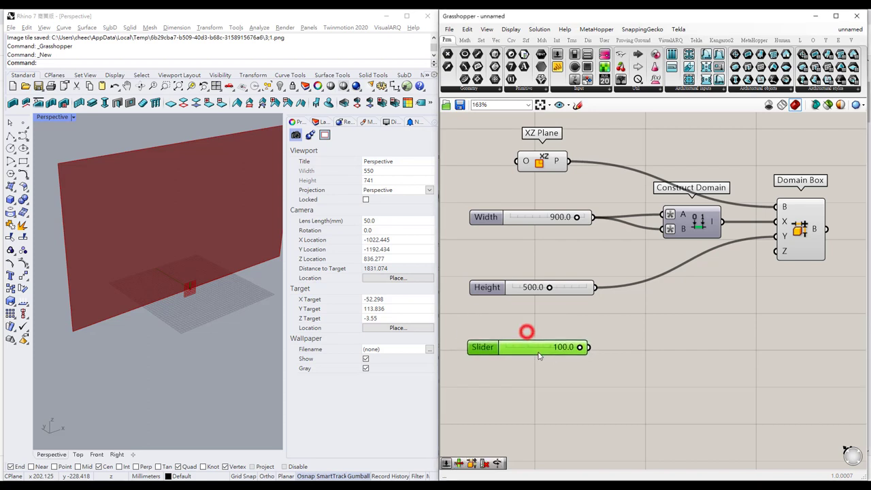
# Step: Rename the new 100.0 slider to "thickness" and align it beneath the Height slider
pyautogui.rightClick(541, 355)
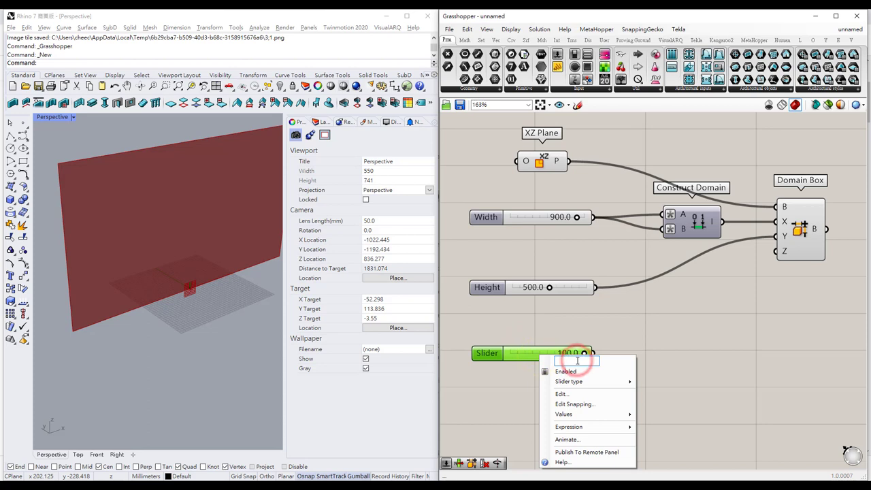
pyautogui.write('rh')
pyautogui.press('BackSpace')
pyautogui.press('BackSpace')
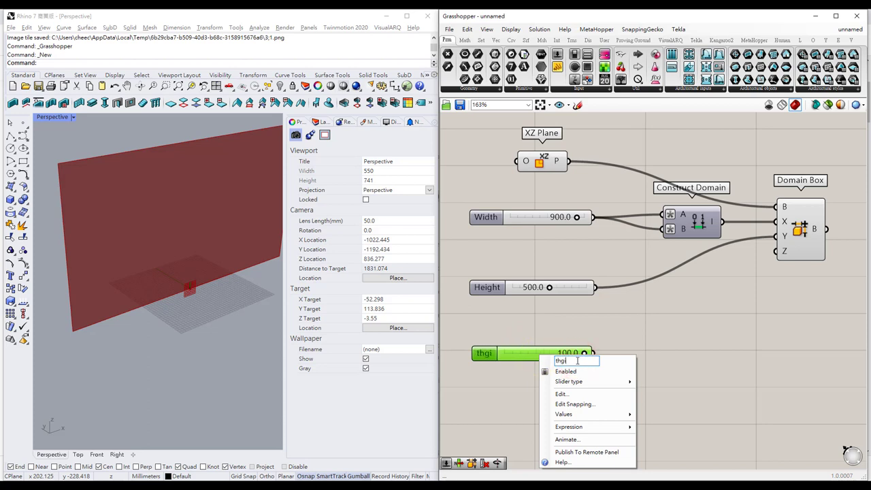
pyautogui.write('thickness')
pyautogui.press('Return')
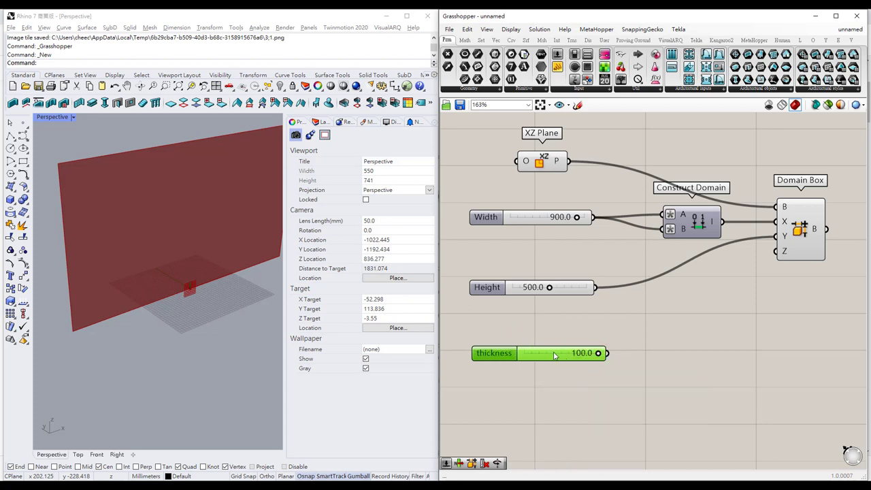
pyautogui.moveTo(555, 353); pyautogui.dragTo(550, 352)
# Step: Duplicate the Construct Domain component beside the thickness slider and connect that slider to the copy's A and B inputs
pyautogui.moveTo(662, 339); pyautogui.dragTo(636, 334, button='right')
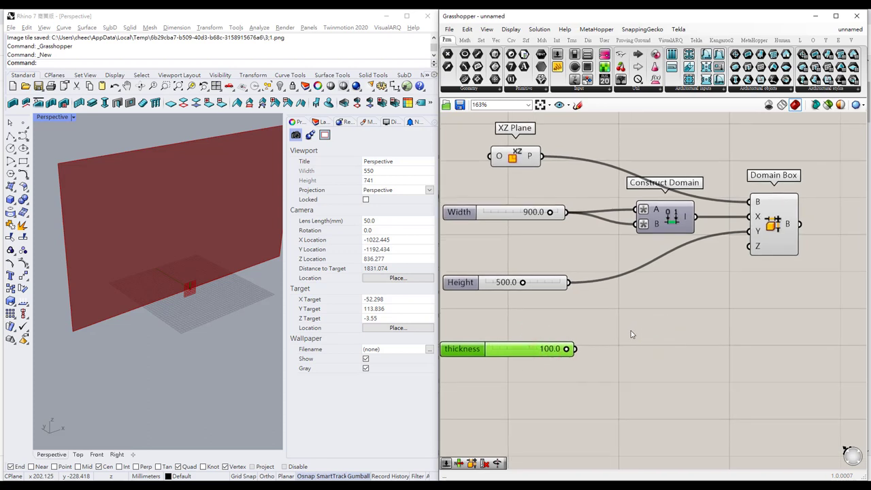
pyautogui.moveTo(659, 221); pyautogui.dragTo(665, 350)
pyautogui.click(667, 280)
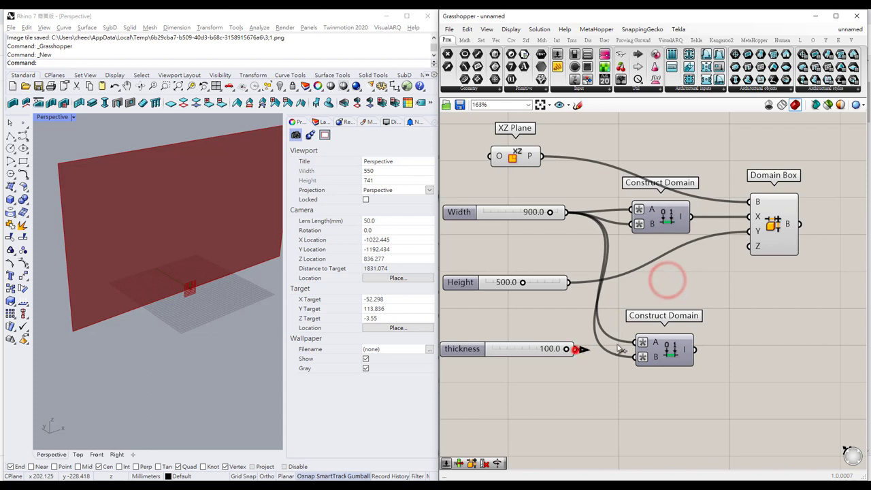
pyautogui.moveTo(575, 349); pyautogui.dragTo(639, 356)
pyautogui.moveTo(831, 331); pyautogui.dragTo(763, 336, button='right')
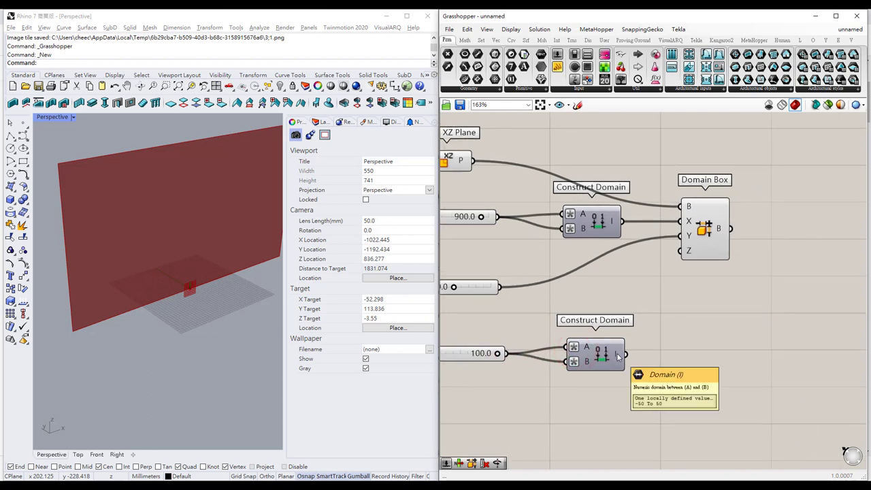
# Step: Connect the thickness Construct Domain output to the Domain Box's Z input and check the box preview in the Rhino perspective view
pyautogui.moveTo(626, 354); pyautogui.dragTo(682, 250)
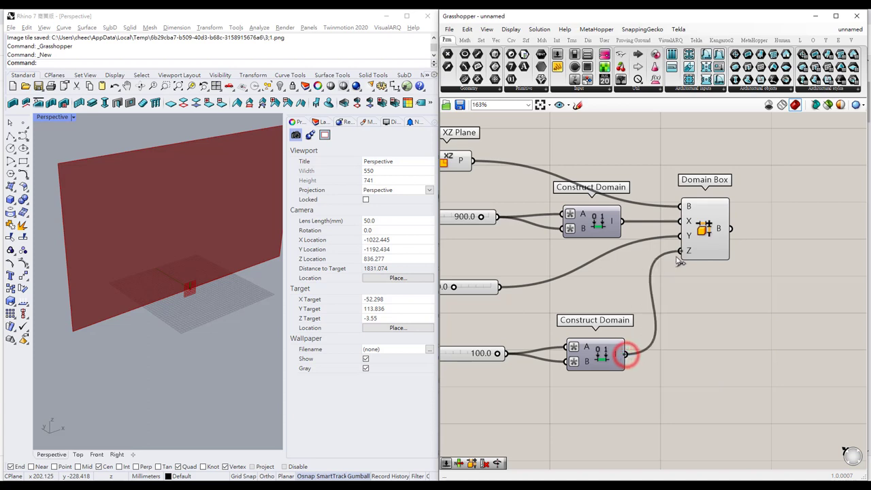
pyautogui.click(150, 308)
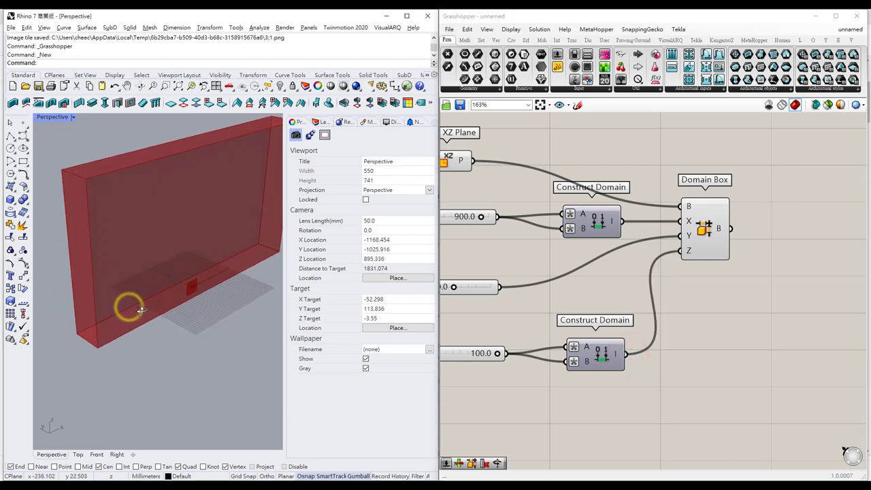
pyautogui.scroll(-2, 146, 317)
pyautogui.moveTo(146, 317); pyautogui.dragTo(151, 312, button='right')
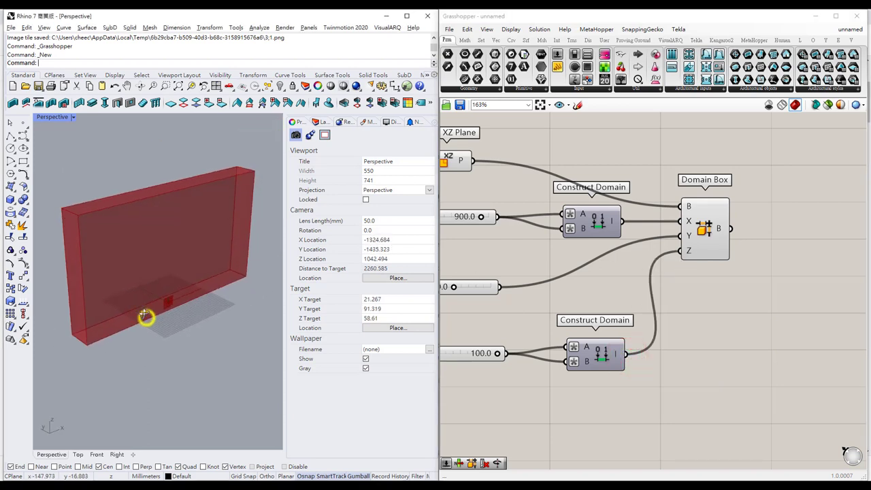
# Step: Duplicate the Domain Box with all its input connections and place the copy below the original
pyautogui.click(707, 250)
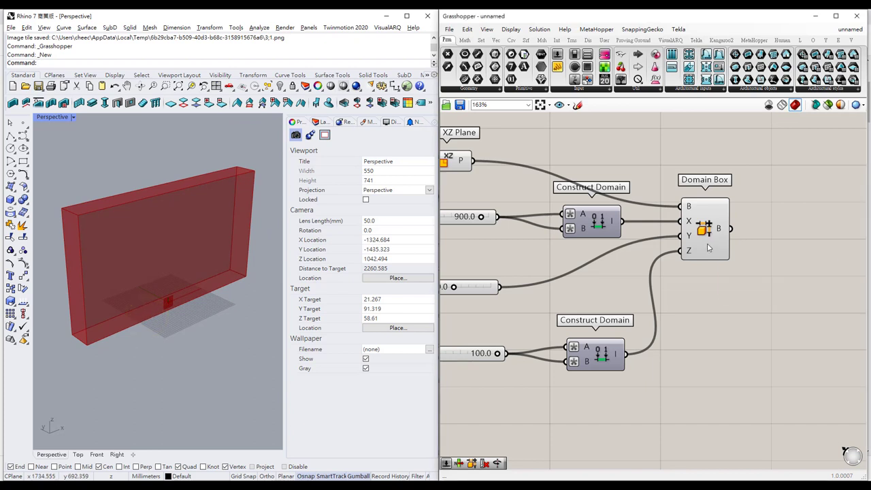
pyautogui.moveTo(711, 233); pyautogui.dragTo(743, 187)
pyautogui.moveTo(702, 226)
pyautogui.mouseDown(button='right')
pyautogui.moveTo(735, 221)
pyautogui.moveTo(713, 220)
pyautogui.mouseUp(button='right')
pyautogui.scroll(-3, 735, 222)
pyautogui.moveTo(743, 178); pyautogui.dragTo(761, 266)
pyautogui.click(791, 264)
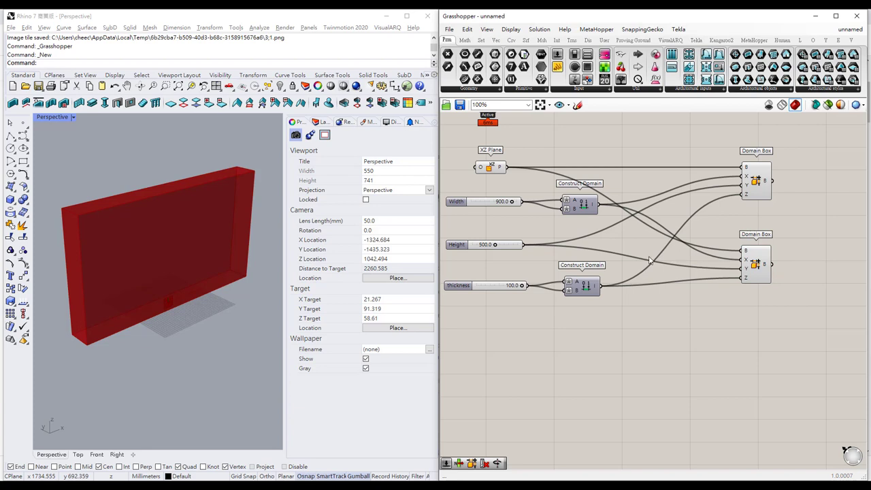
pyautogui.moveTo(553, 261); pyautogui.dragTo(570, 261, button='right')
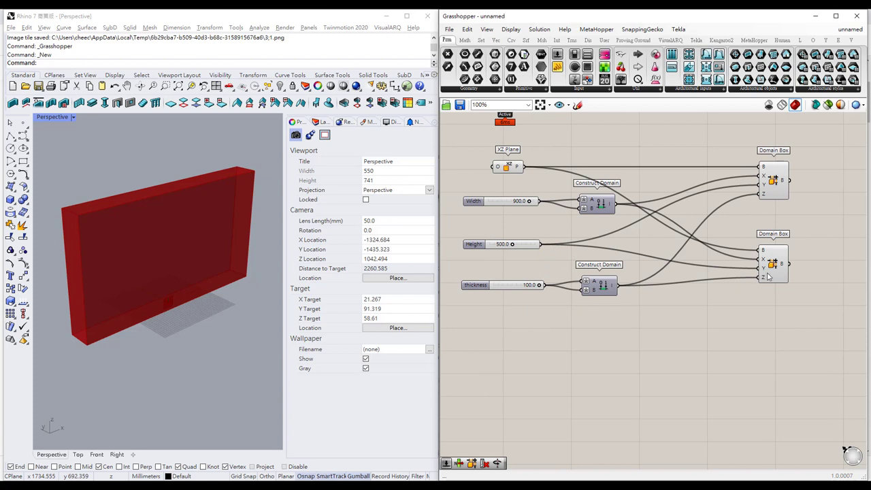
pyautogui.moveTo(767, 277); pyautogui.dragTo(778, 256)
pyautogui.click(523, 344)
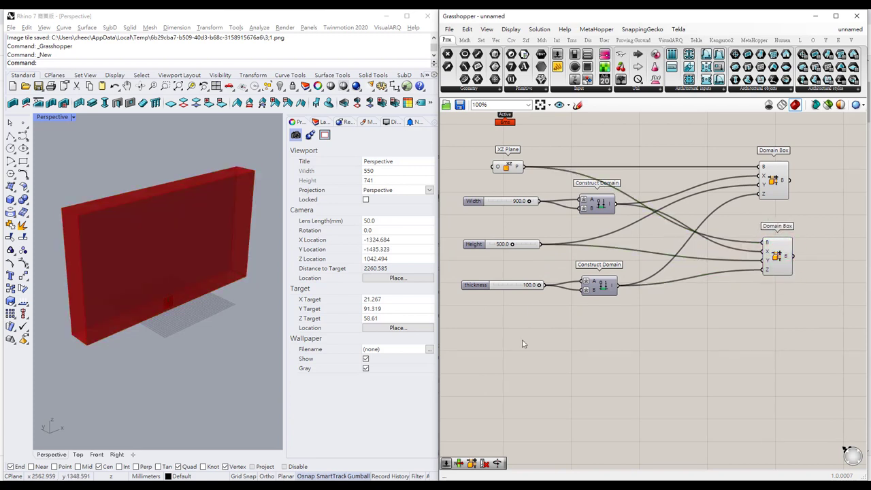
# Step: Add a number slider with value 100.0 below the thickness slider and name it "frame width"
pyautogui.doubleClick(508, 349)
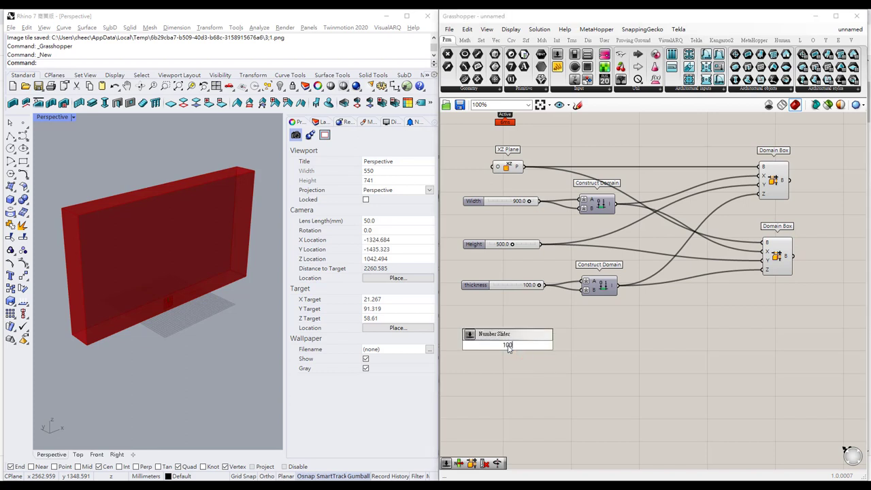
pyautogui.write('100.0')
pyautogui.press('Return')
pyautogui.rightClick(502, 341)
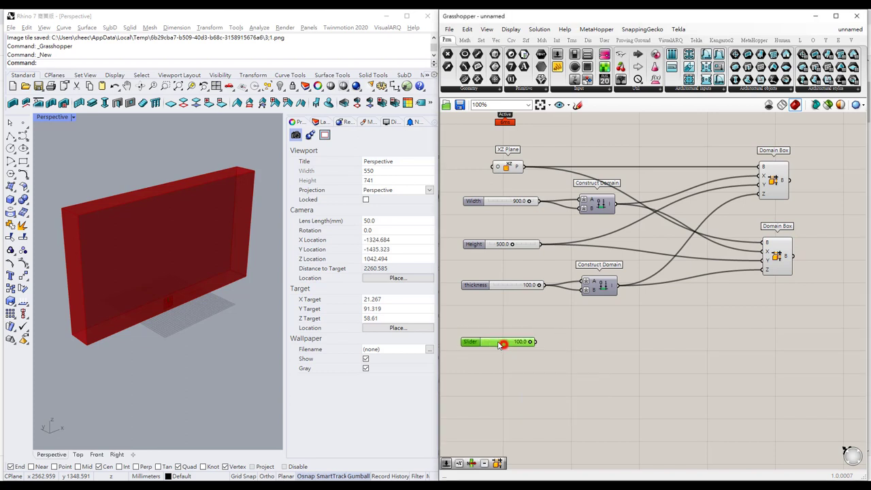
pyautogui.click(543, 348)
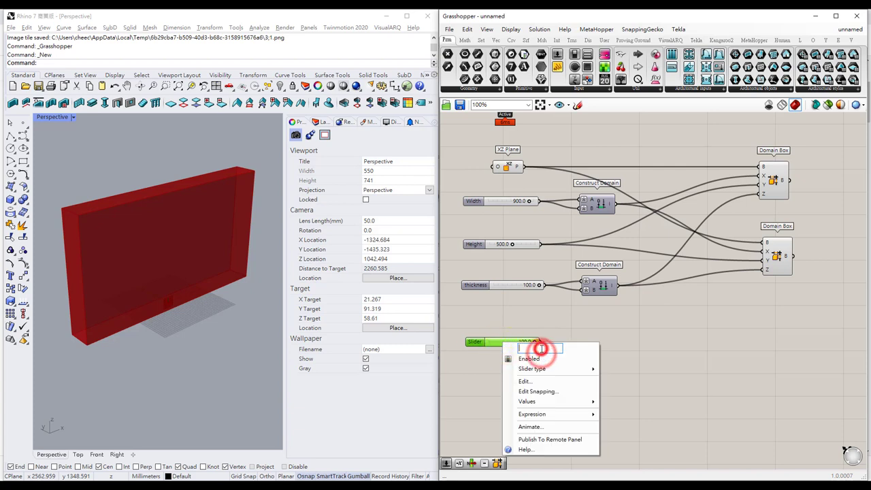
pyautogui.write('tram')
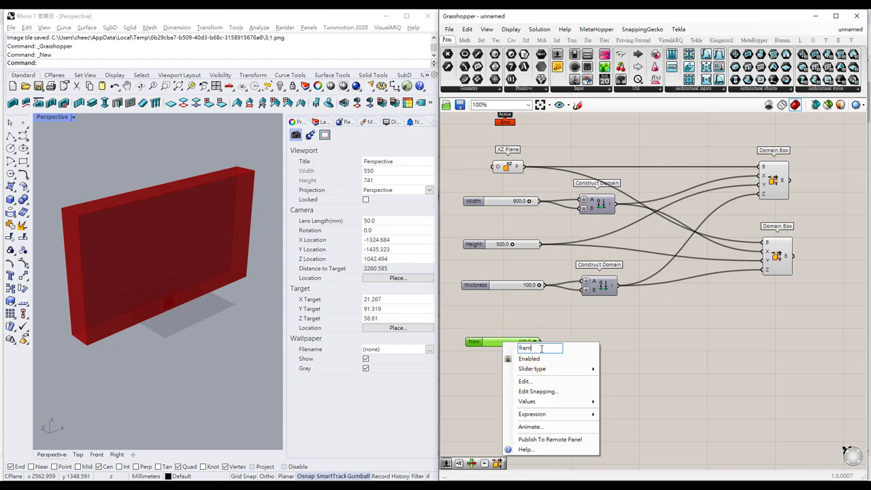
pyautogui.write('e width')
pyautogui.press('Return')
pyautogui.moveTo(525, 343); pyautogui.dragTo(521, 348)
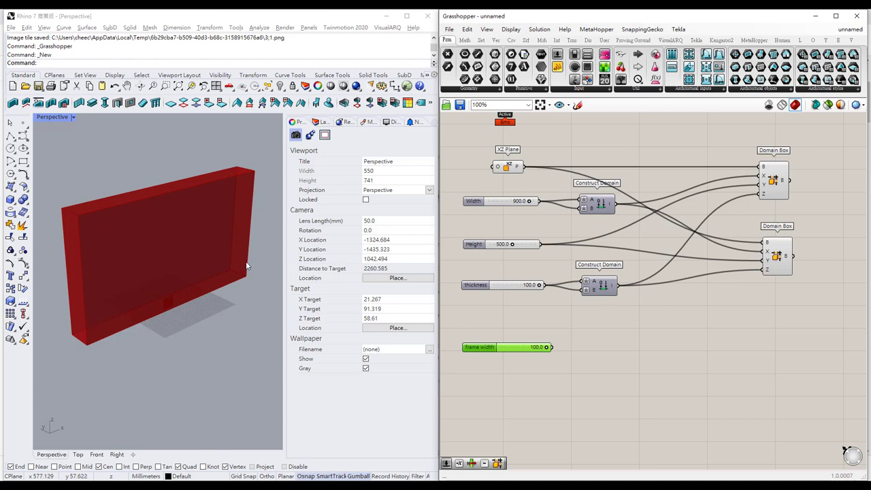
# Step: Add an Expression component beside the frame width slider, connecting the Width slider to x and the frame width slider to y
pyautogui.doubleClick(598, 340)
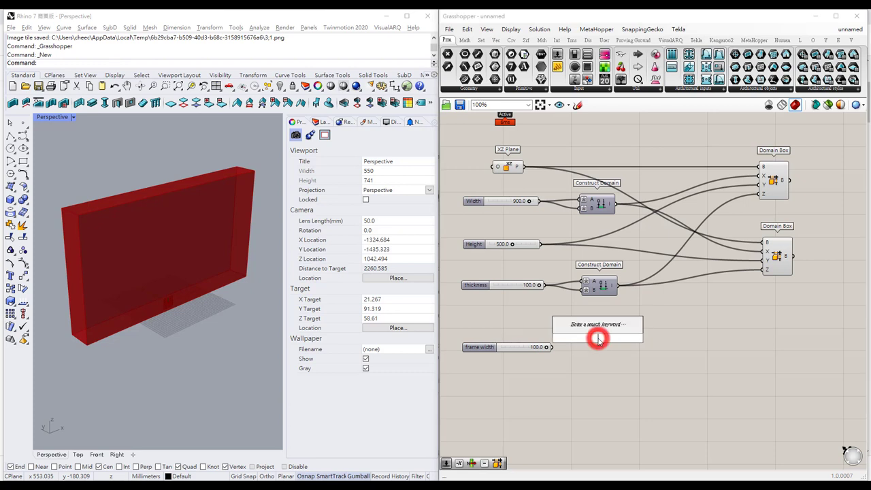
pyautogui.write('expre')
pyautogui.press('Return')
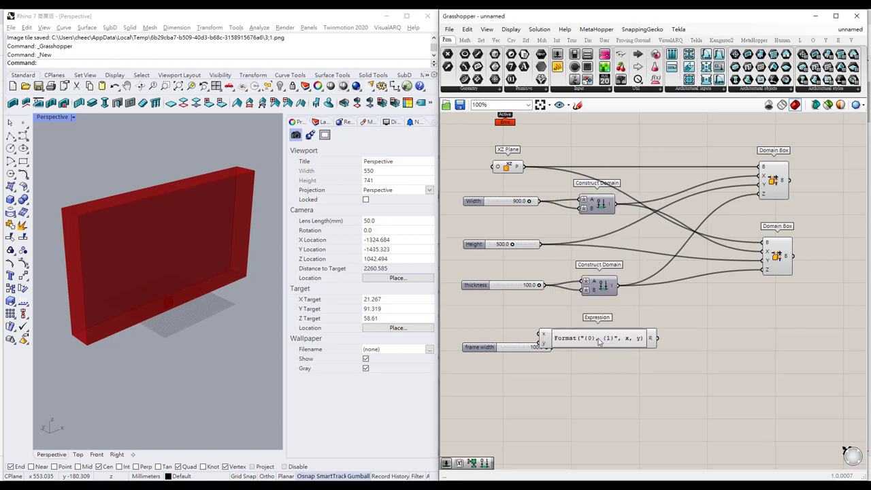
pyautogui.click(598, 341)
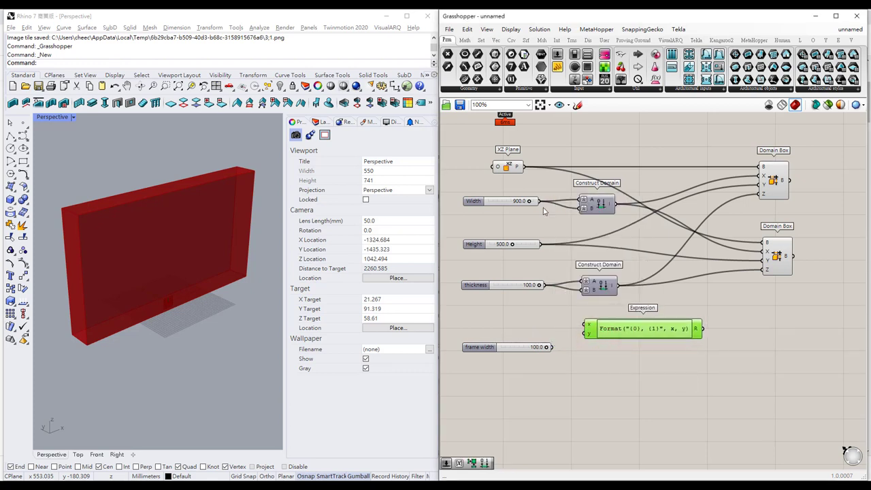
pyautogui.moveTo(537, 200); pyautogui.dragTo(589, 328)
pyautogui.moveTo(553, 347); pyautogui.dragTo(589, 333)
pyautogui.moveTo(522, 347); pyautogui.dragTo(524, 334)
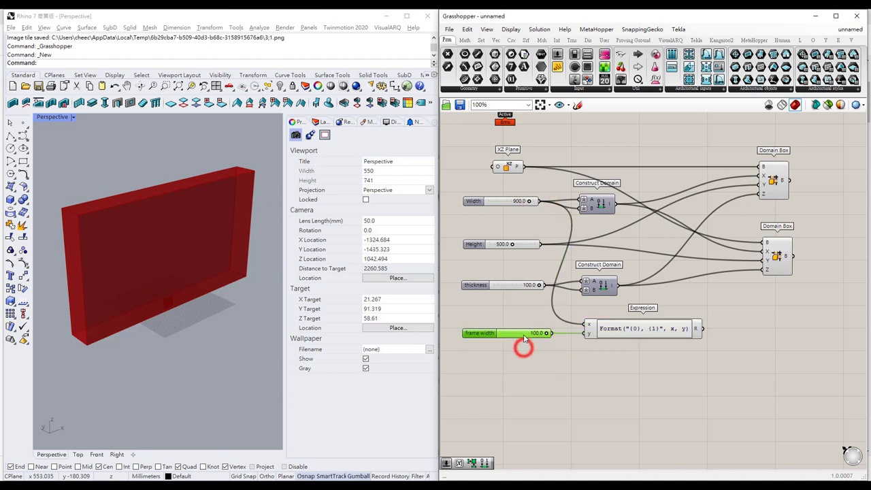
# Step: Set the Expression component's formula to x-2*y and move the component closer to the frame width slider
pyautogui.moveTo(628, 337); pyautogui.dragTo(603, 333, button='right')
pyautogui.doubleClick(604, 334)
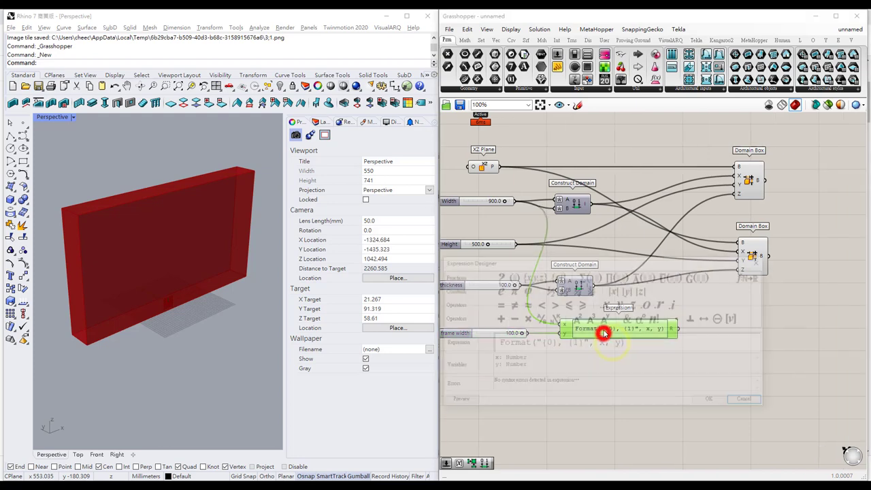
pyautogui.click(638, 342)
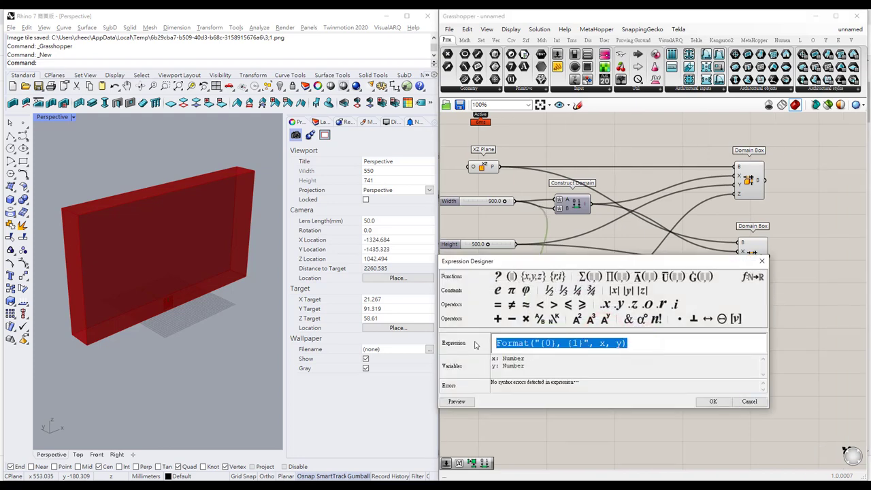
pyautogui.write('x-2*')
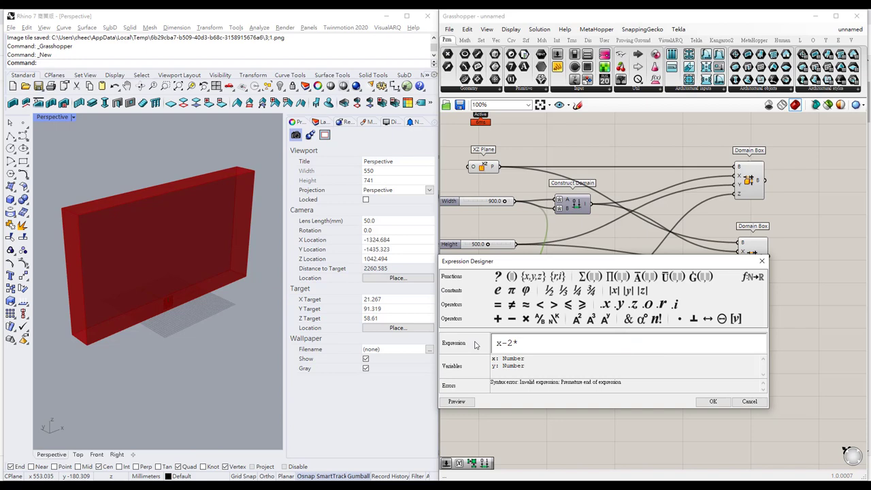
pyautogui.write('y')
pyautogui.click(713, 401)
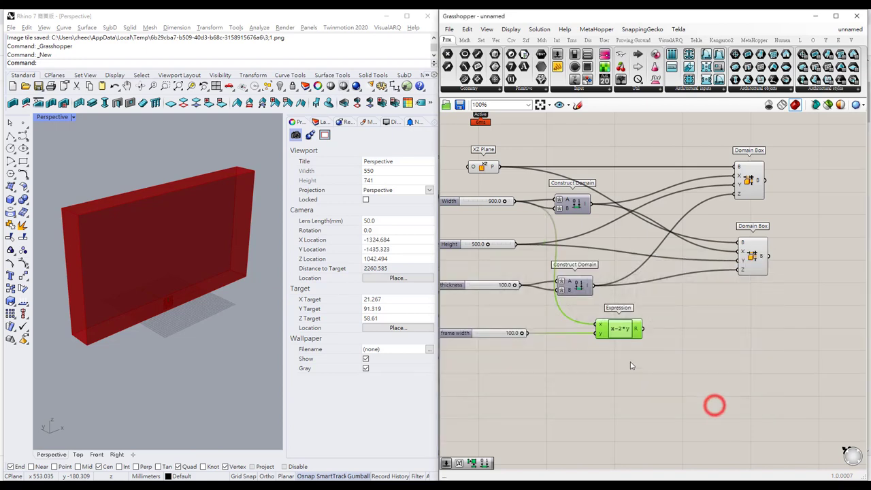
pyautogui.click(611, 330)
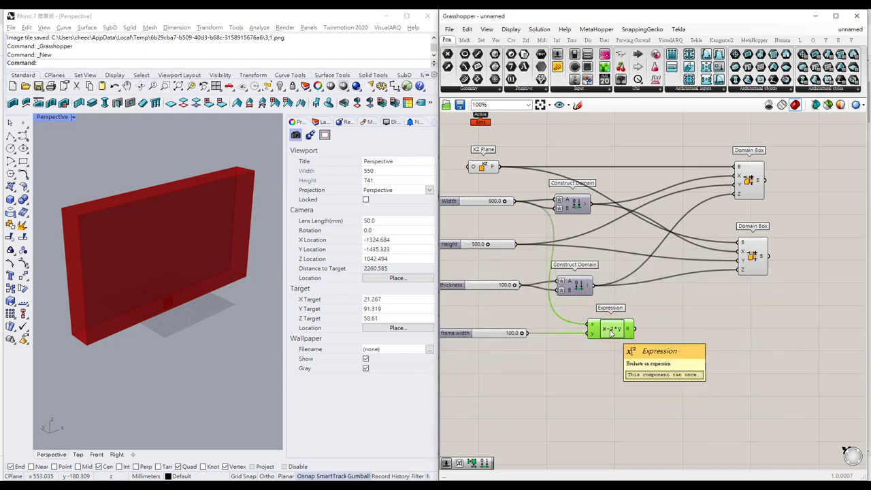
# Step: Duplicate the Width's Construct Domain beside the Expression component and feed the Expression result into the copy's A and B inputs
pyautogui.moveTo(755, 255); pyautogui.dragTo(775, 256)
pyautogui.click(572, 203)
pyautogui.keyDown('alt'); pyautogui.moveTo(572, 203); pyautogui.dragTo(635, 329); pyautogui.keyUp('alt')
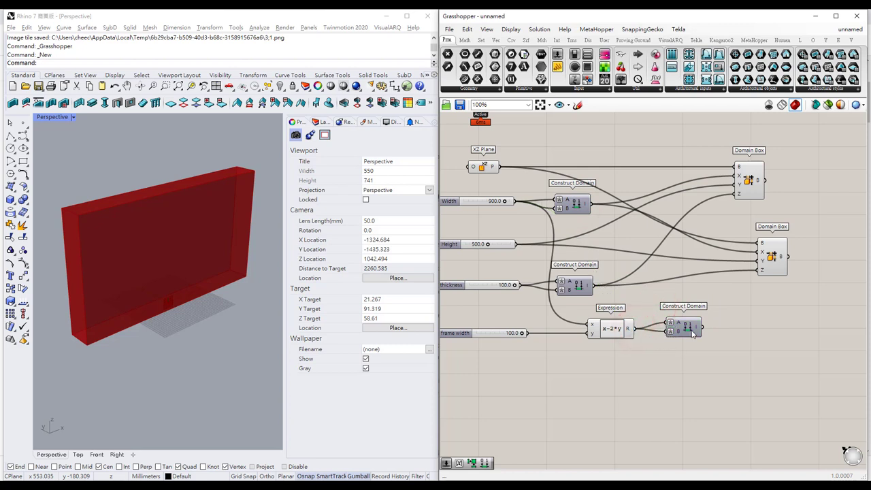
# Step: Connect the new Construct Domain to the second Domain Box's X input and inspect that box in the Rhino perspective view
pyautogui.moveTo(692, 332); pyautogui.dragTo(758, 252)
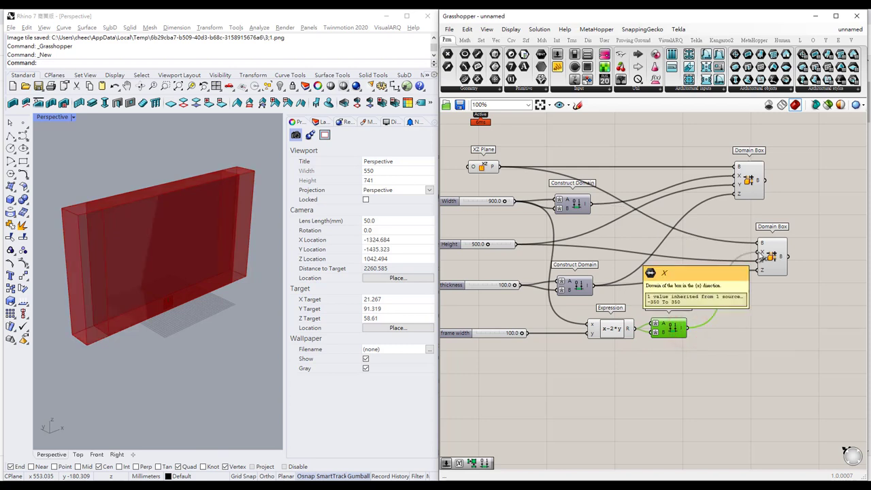
pyautogui.click(776, 256)
pyautogui.moveTo(229, 257); pyautogui.dragTo(142, 241, button='right')
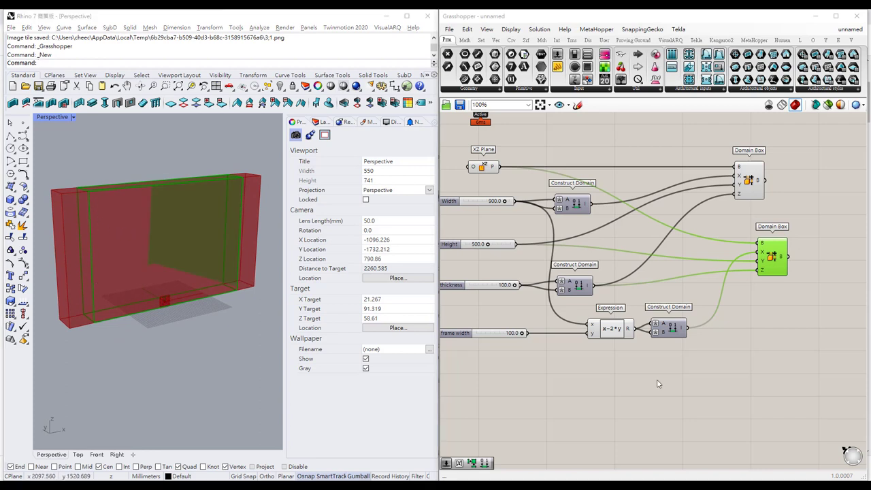
# Step: Add a Construct Domain component below the Expression component
pyautogui.rightClick(609, 383)
pyautogui.click(580, 373)
pyautogui.moveTo(599, 377); pyautogui.dragTo(629, 373, button='right')
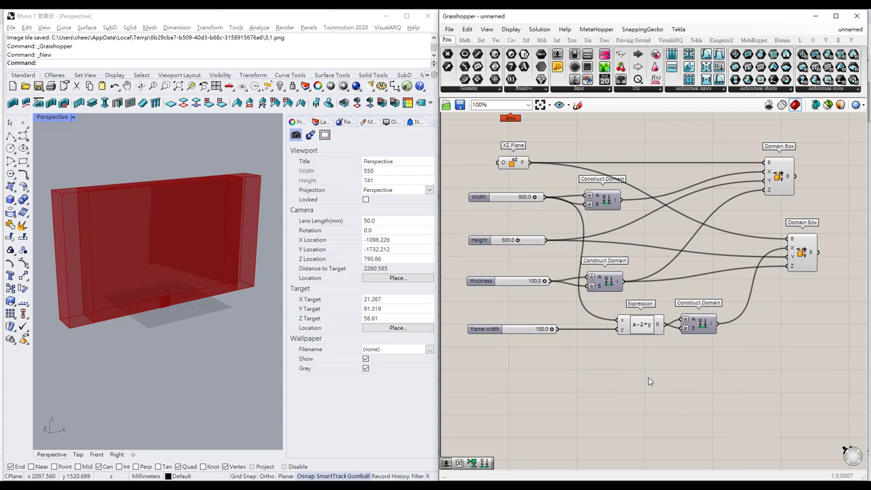
pyautogui.doubleClick(649, 378)
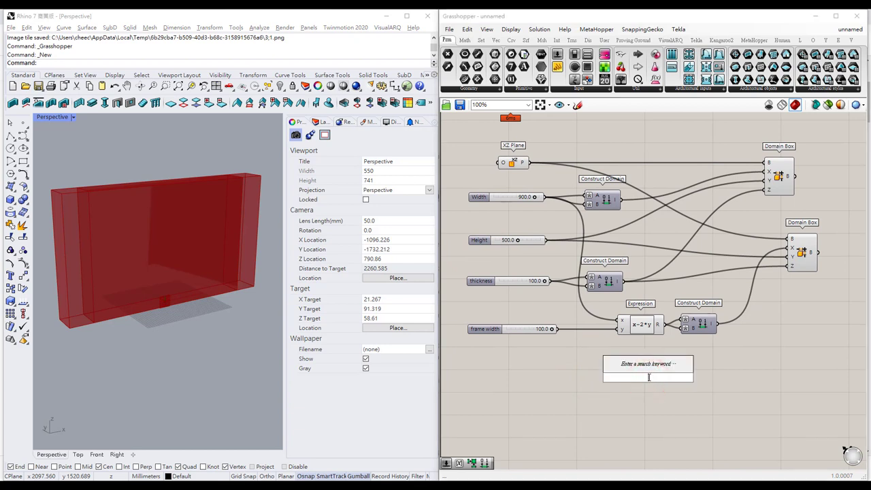
pyautogui.write('cons')
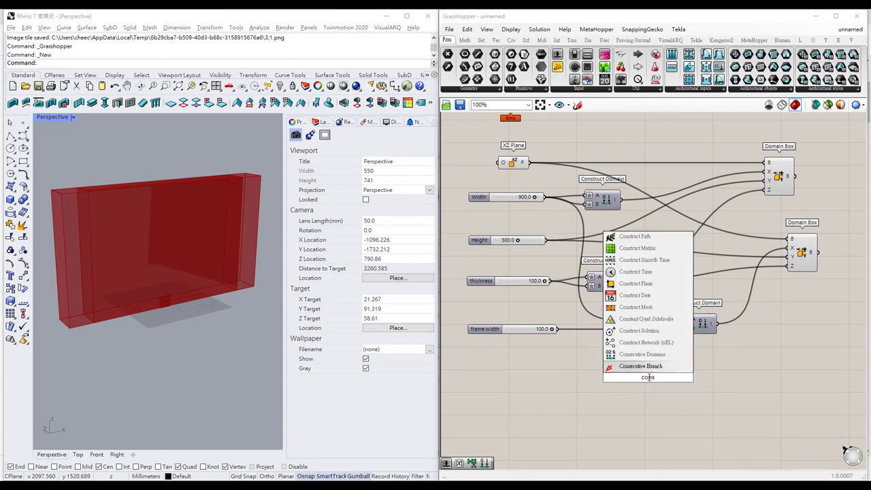
pyautogui.write(' doma')
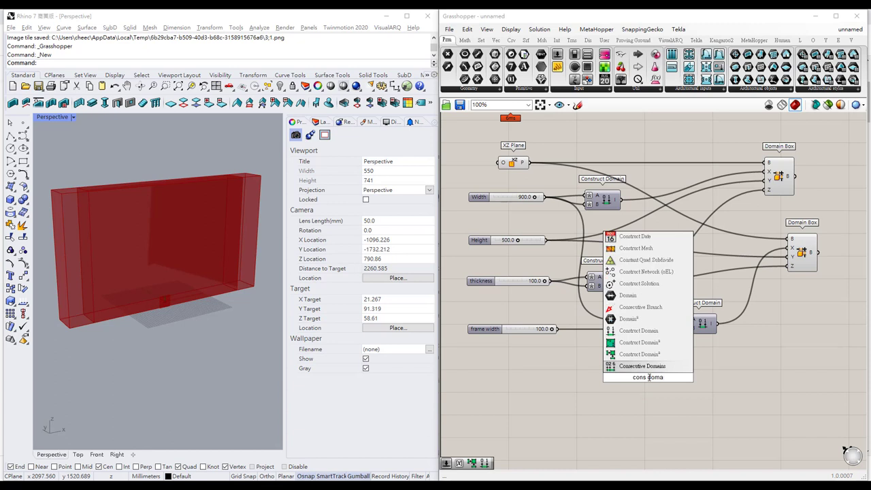
pyautogui.click(638, 330)
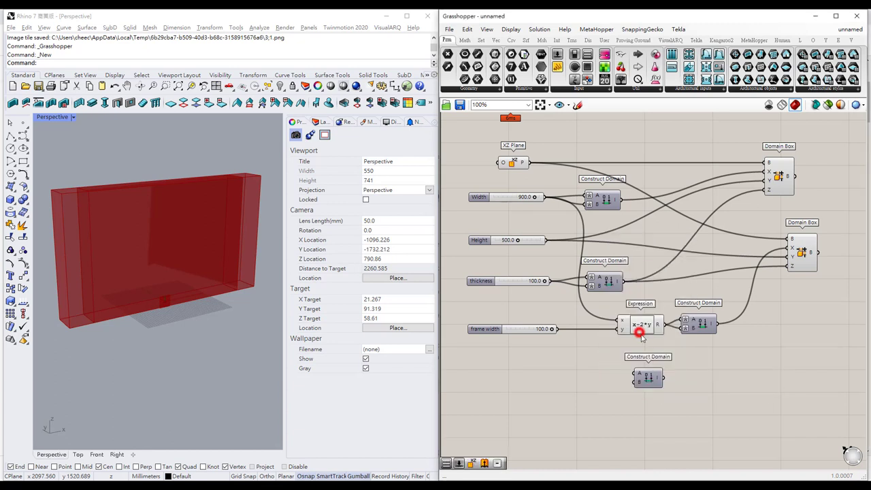
pyautogui.click(637, 381)
# Step: Connect the frame width slider to the new Construct Domain's A input and adjust the component's position slightly
pyautogui.moveTo(602, 381); pyautogui.dragTo(602, 354, button='right')
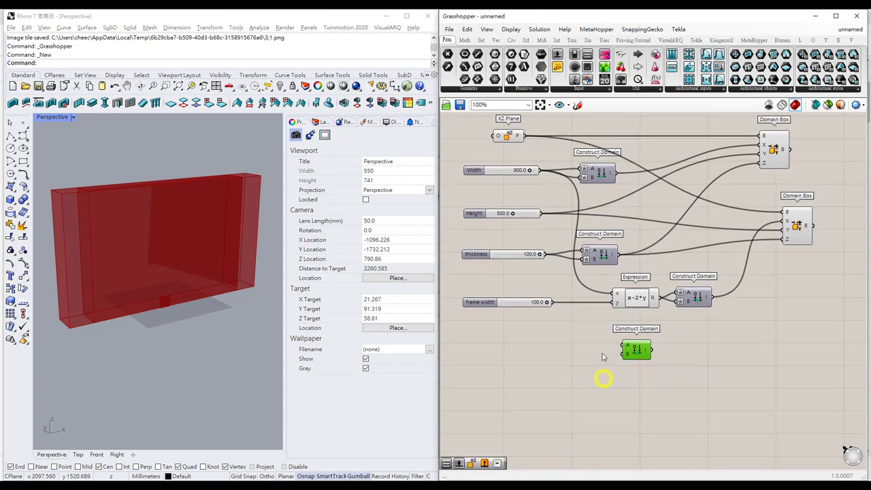
pyautogui.scroll(2, 603, 353)
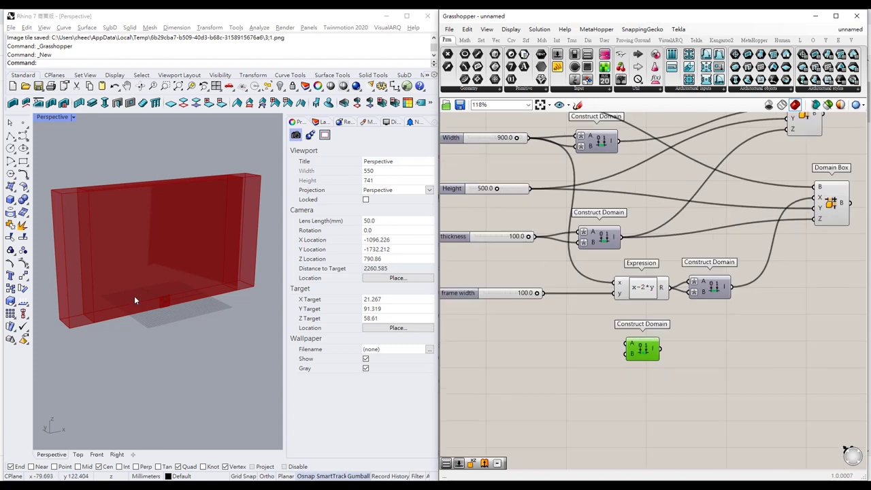
pyautogui.moveTo(516, 312); pyautogui.dragTo(541, 312, button='right')
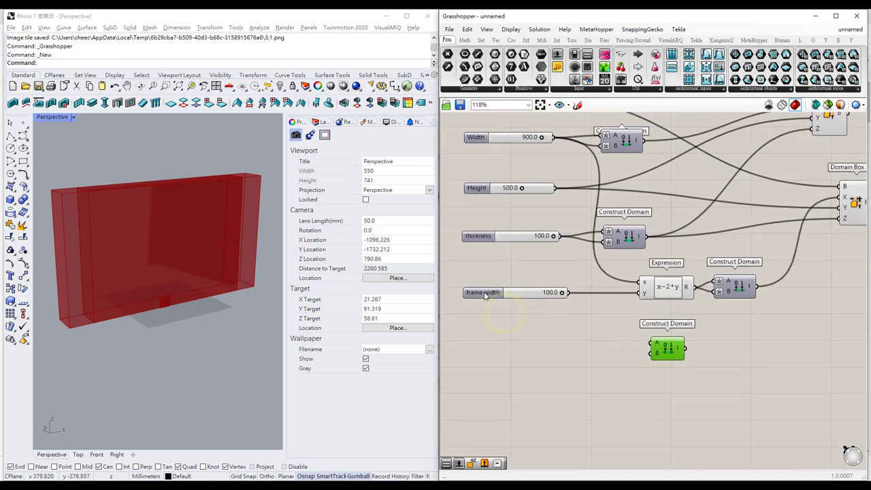
pyautogui.moveTo(484, 294)
pyautogui.moveTo(564, 293); pyautogui.dragTo(661, 349)
pyautogui.moveTo(651, 355)
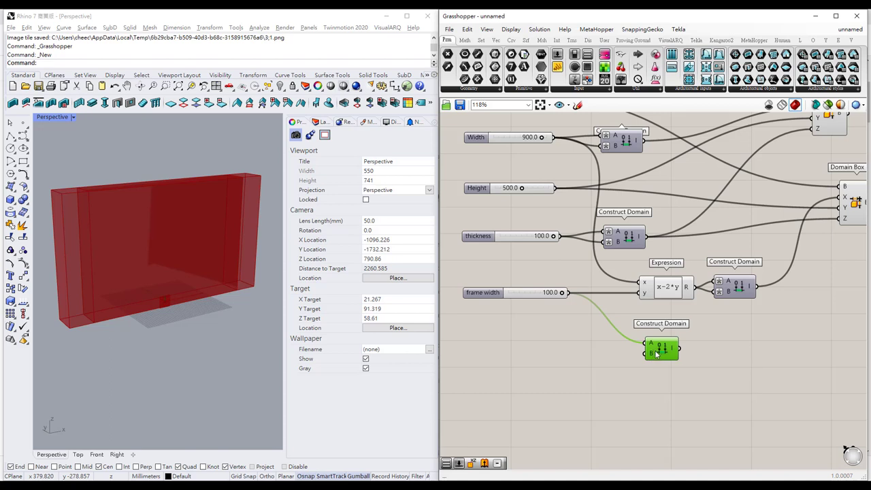
pyautogui.moveTo(656, 354); pyautogui.dragTo(660, 355)
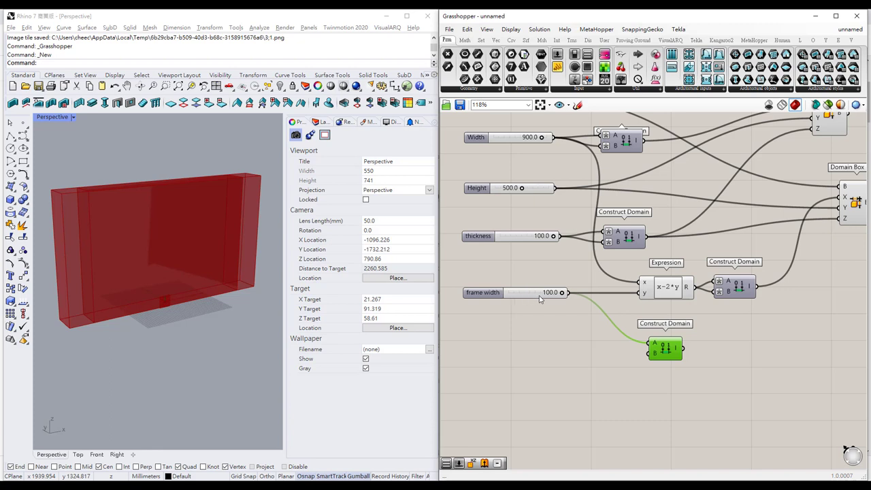
# Step: Add a Subtraction component with Height as A and frame width as B, feeding its result into the new Construct Domain's B input
pyautogui.doubleClick(603, 348)
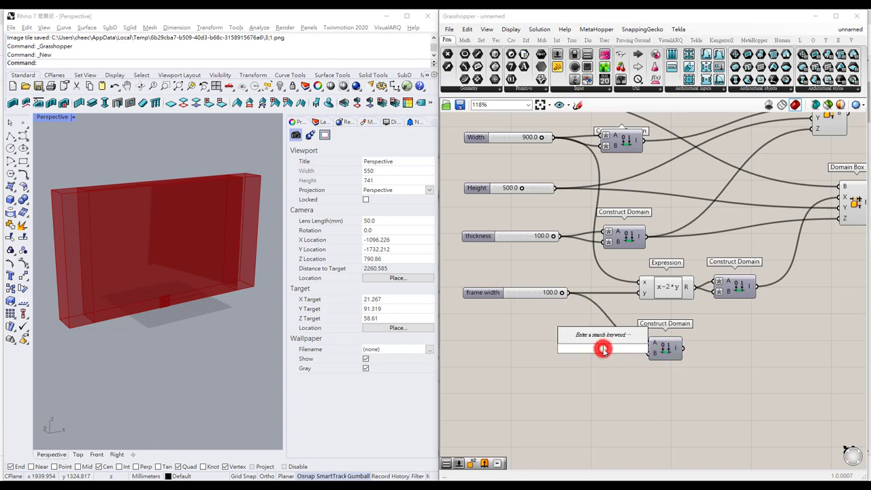
pyautogui.press('Return')
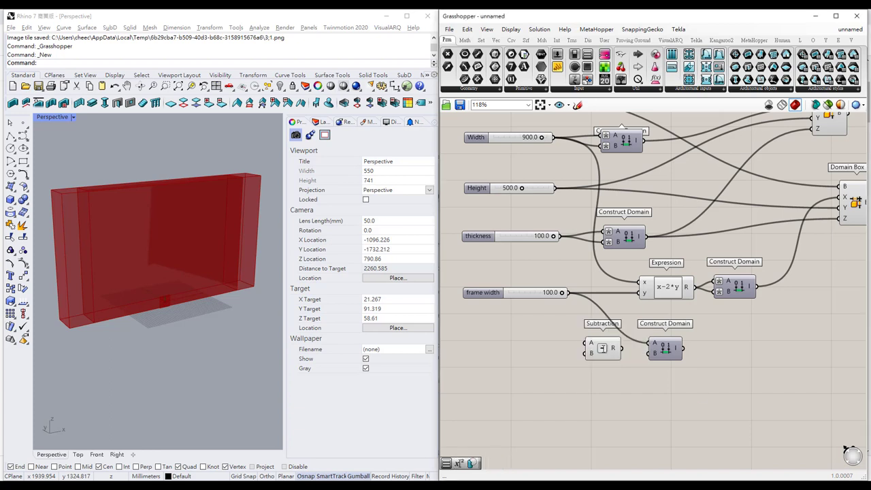
pyautogui.moveTo(557, 190); pyautogui.dragTo(588, 344)
pyautogui.moveTo(569, 293); pyautogui.dragTo(629, 352)
pyautogui.moveTo(679, 351)
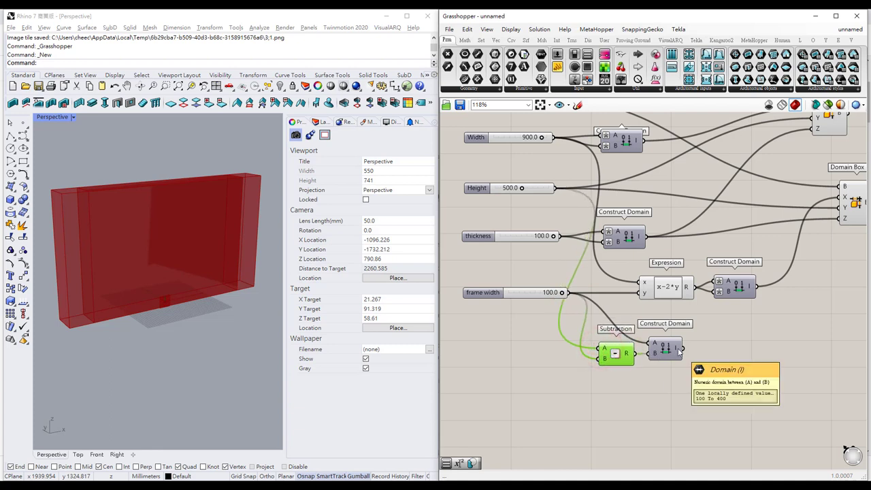
# Step: Connect the new Construct Domain to the second Domain Box's Y input and inspect the inner box in the Rhino perspective view
pyautogui.moveTo(703, 346); pyautogui.dragTo(644, 343, button='right')
pyautogui.moveTo(623, 345); pyautogui.dragTo(781, 213)
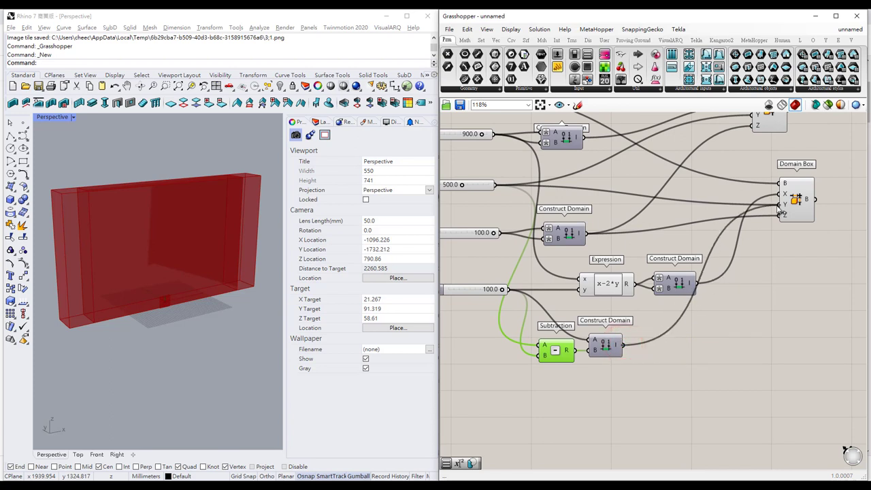
pyautogui.click(798, 200)
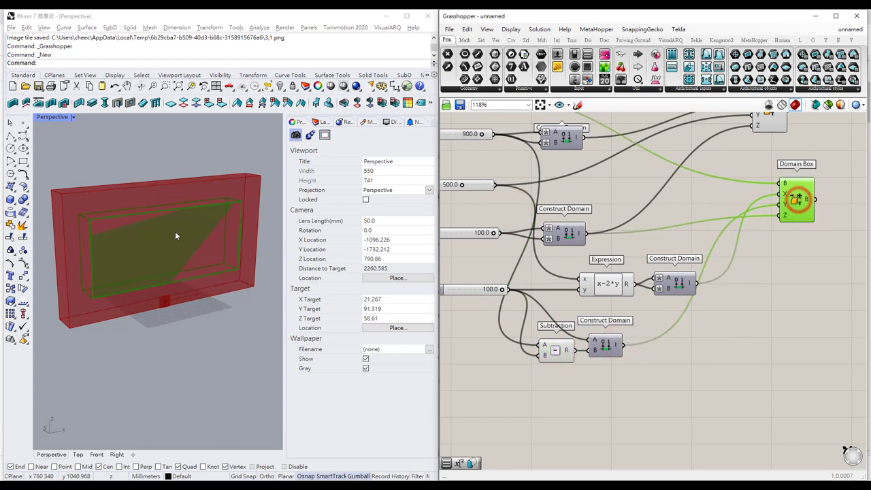
pyautogui.moveTo(175, 236); pyautogui.dragTo(176, 253, button='right')
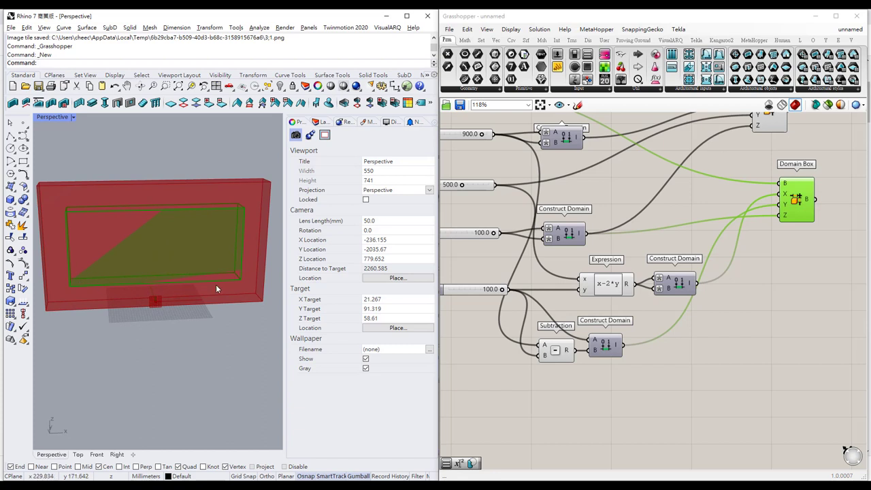
pyautogui.moveTo(73, 234); pyautogui.dragTo(77, 246, button='right')
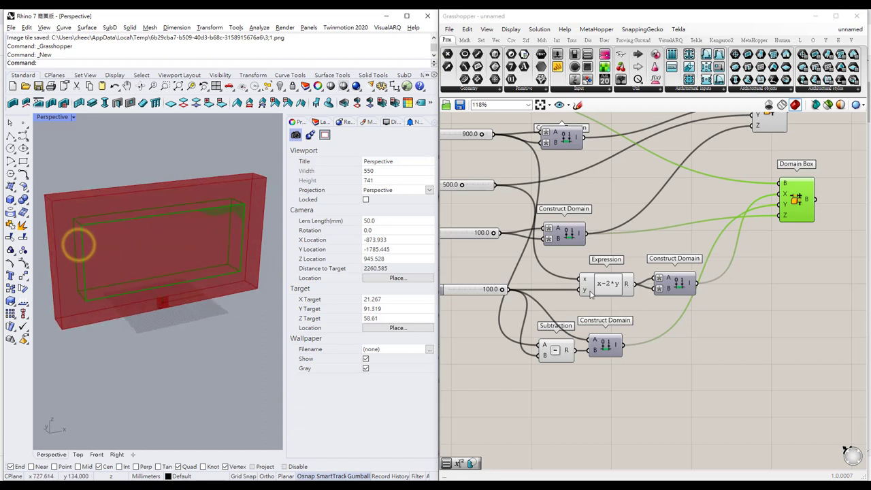
# Step: Set the frame width slider to 50 and check the thinner frame in the Rhino perspective view
pyautogui.moveTo(471, 308); pyautogui.dragTo(518, 309, button='right')
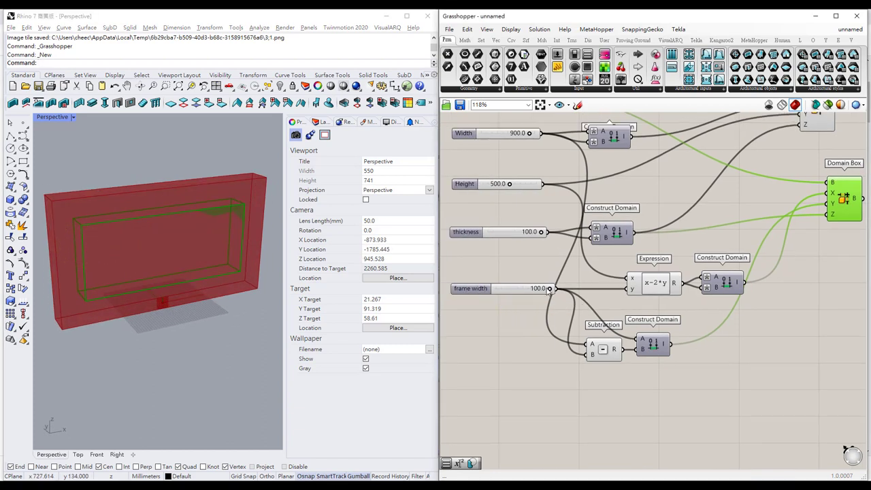
pyautogui.moveTo(550, 289); pyautogui.dragTo(523, 290)
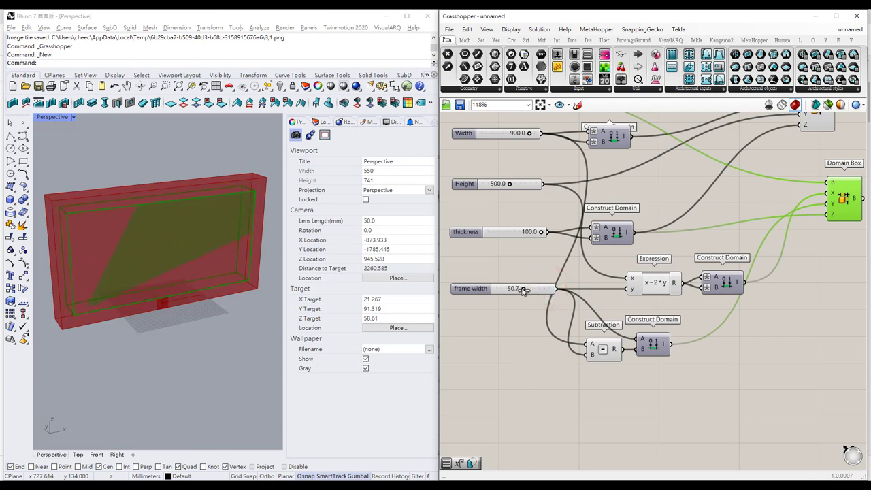
pyautogui.click(535, 290)
pyautogui.doubleClick(535, 289)
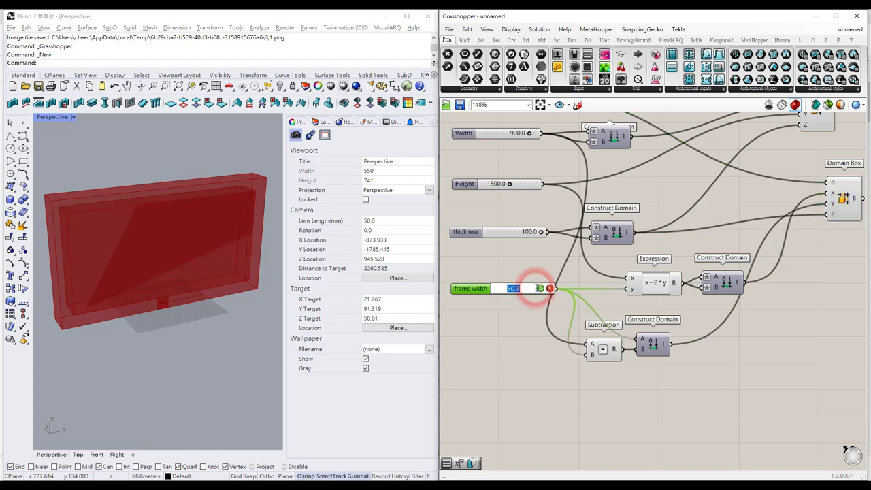
pyautogui.write('50')
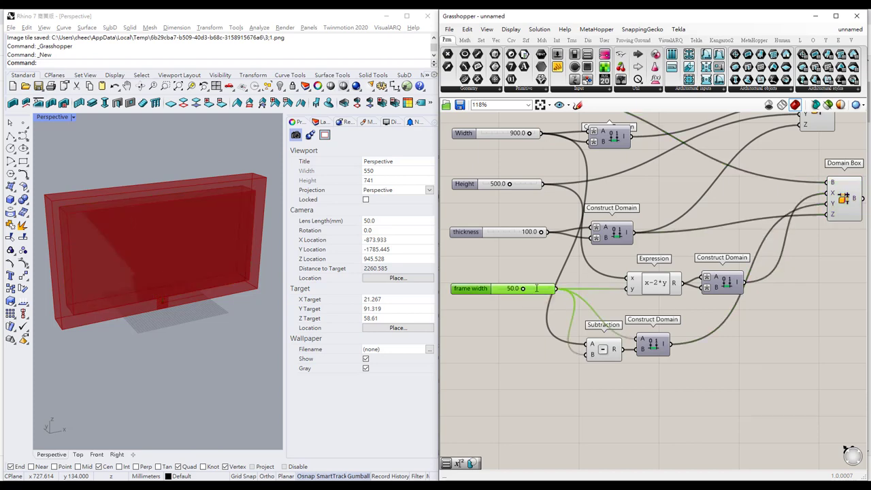
pyautogui.click(521, 327)
pyautogui.moveTo(176, 267); pyautogui.dragTo(227, 276, button='right')
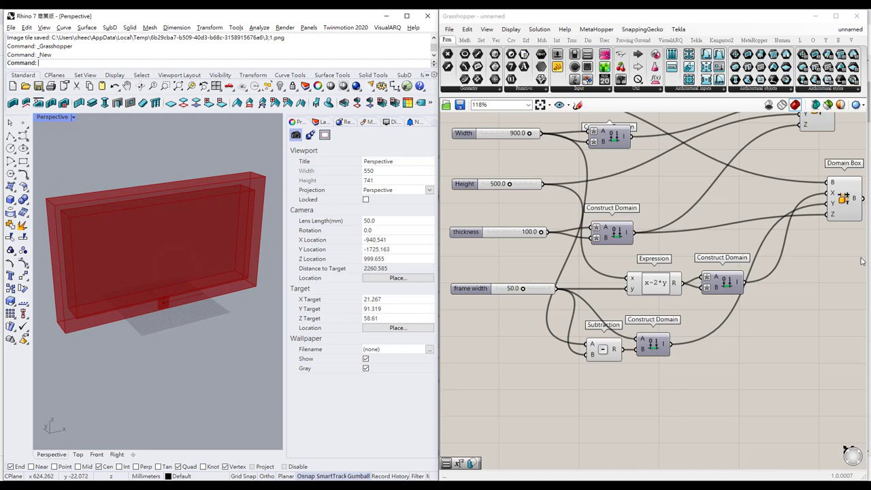
# Step: Add a Solid Difference component beside the two Domain Boxes
pyautogui.moveTo(839, 258); pyautogui.dragTo(704, 295, button='right')
pyautogui.moveTo(723, 233); pyautogui.dragTo(667, 298, button='right')
pyautogui.click(631, 204)
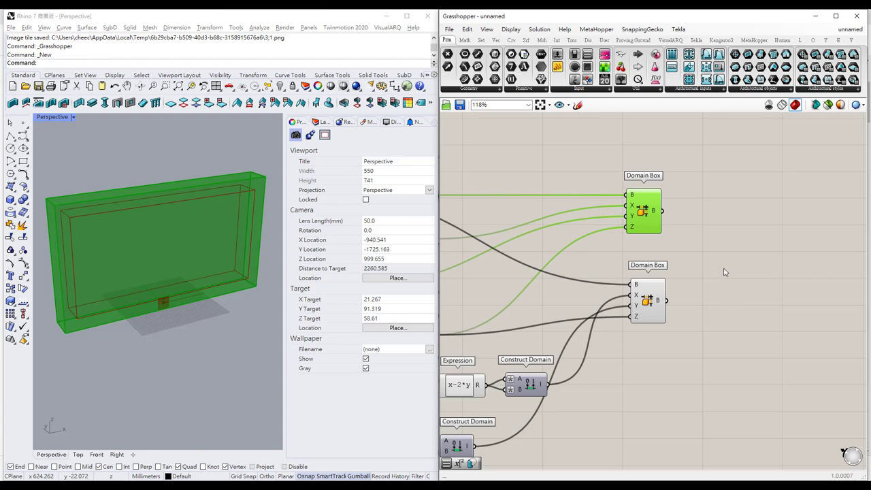
pyautogui.doubleClick(716, 245)
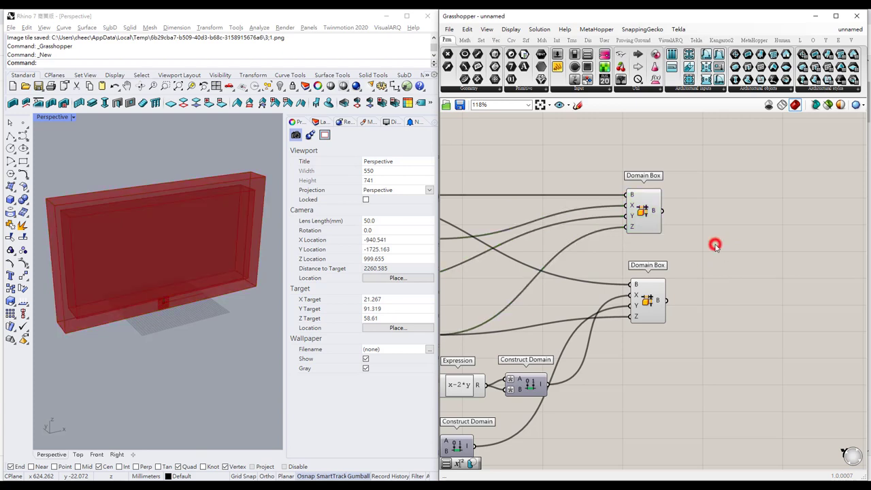
pyautogui.write('so')
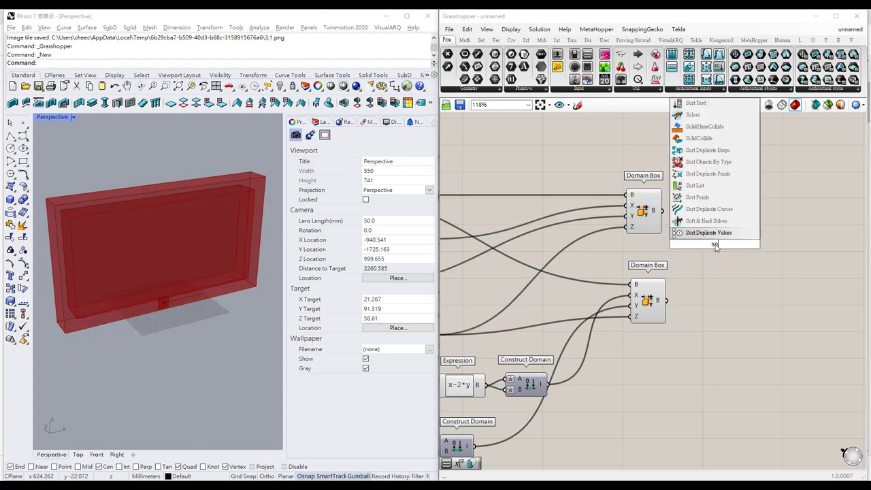
pyautogui.write('lid di')
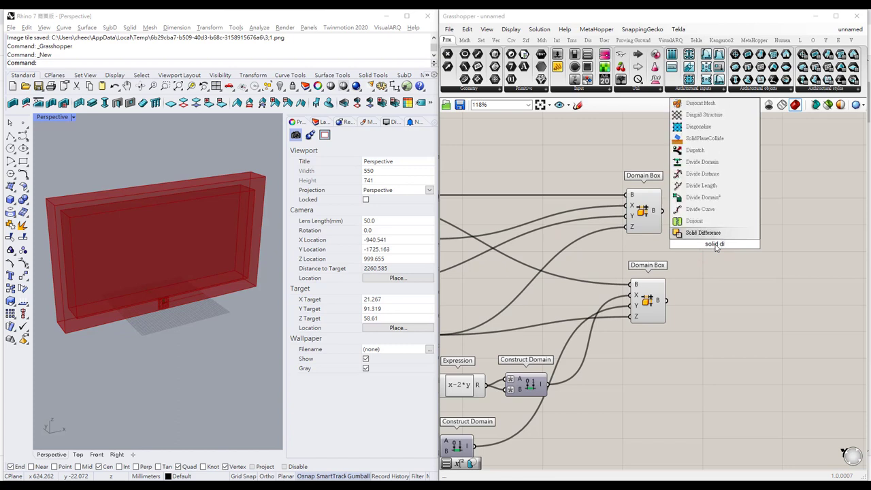
pyautogui.press('Return')
# Step: Connect the outer Domain Box to Solid Difference's A input and the inner Domain Box to its B input
pyautogui.moveTo(711, 235); pyautogui.dragTo(661, 210)
pyautogui.click(697, 246)
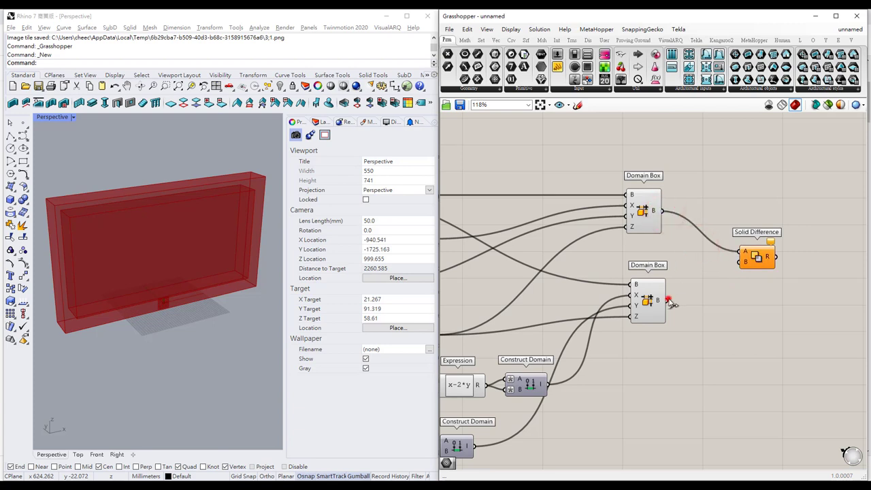
pyautogui.moveTo(670, 302); pyautogui.dragTo(741, 262)
pyautogui.click(744, 310)
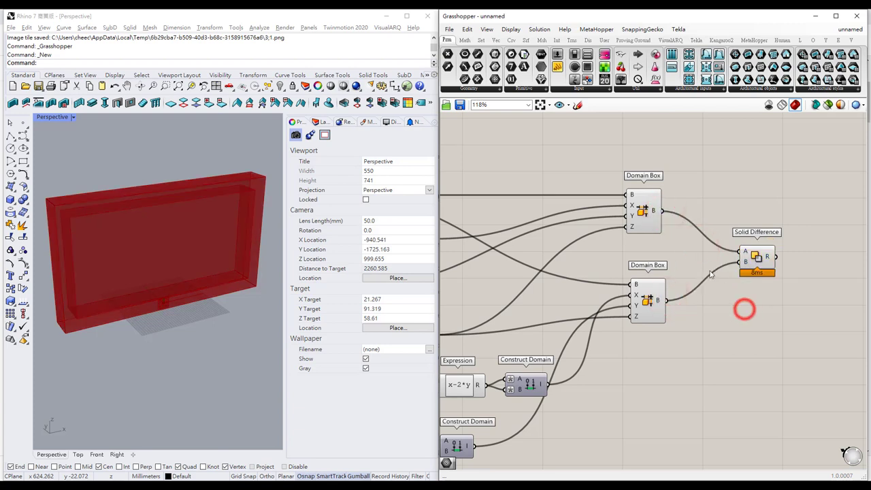
# Step: Turn off the preview of both Domain Boxes and inspect the Solid Difference frame in the Rhino perspective view
pyautogui.click(648, 299)
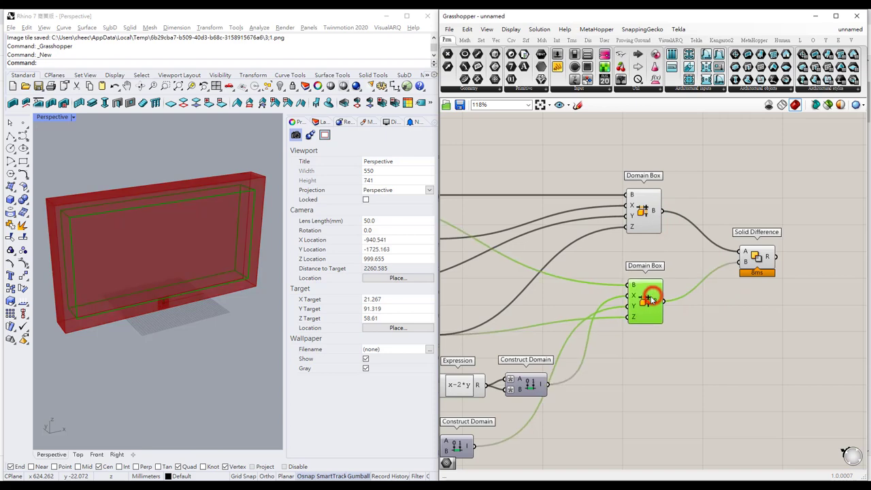
pyautogui.click(670, 265)
pyautogui.scroll(-3, 733, 176)
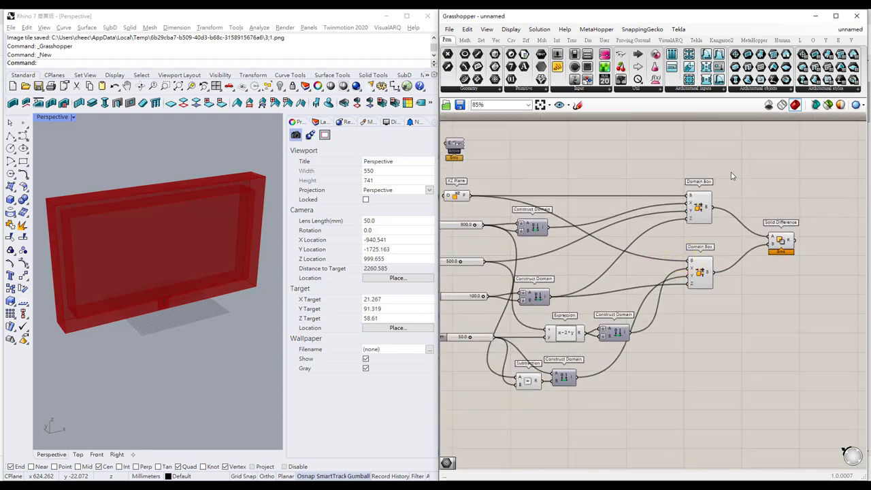
pyautogui.moveTo(732, 175); pyautogui.dragTo(686, 309)
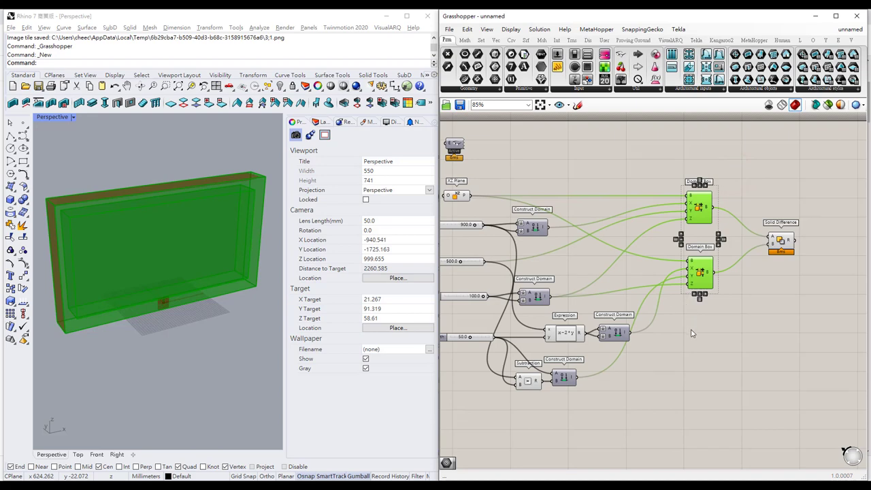
pyautogui.click(693, 335)
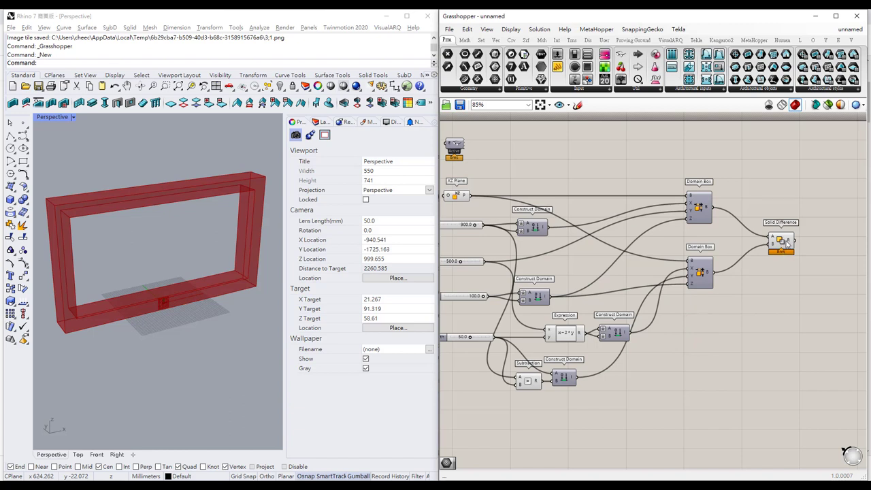
pyautogui.click(783, 242)
pyautogui.moveTo(250, 294); pyautogui.dragTo(235, 266, button='right')
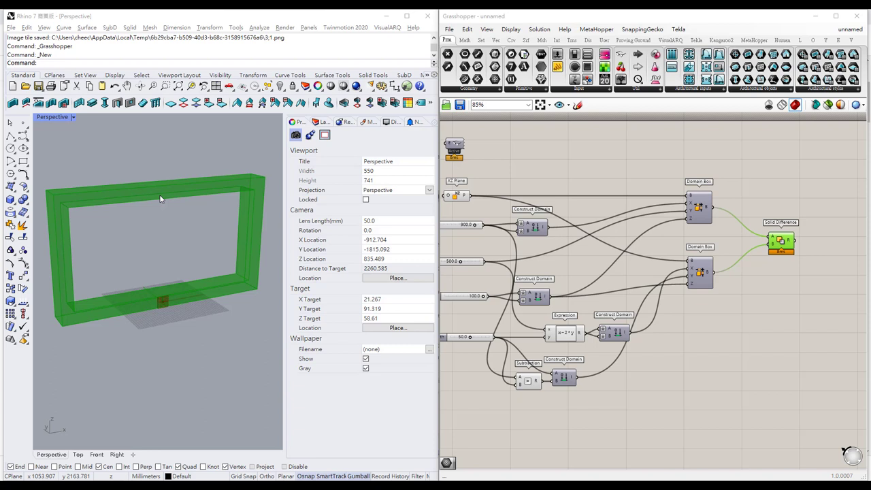
# Step: Add a Construct Point component below the inner frame domains and connect the frame width slider to its Z input
pyautogui.doubleClick(628, 402)
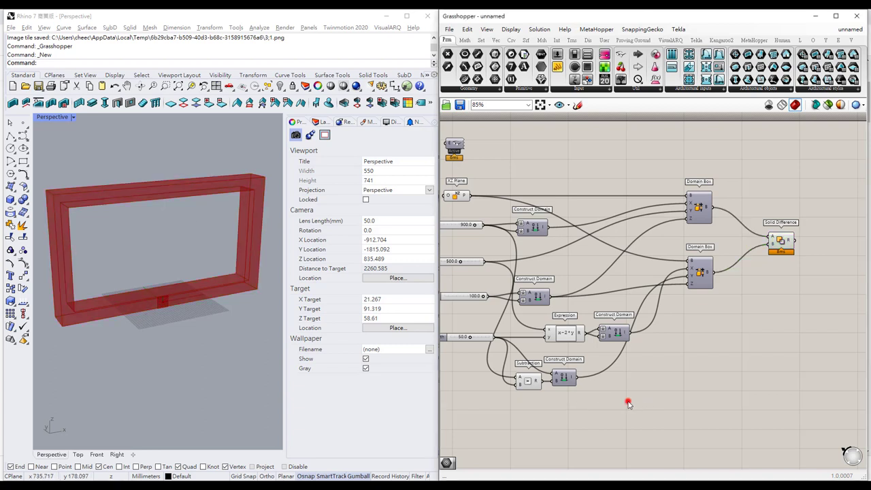
pyautogui.write('cons poi')
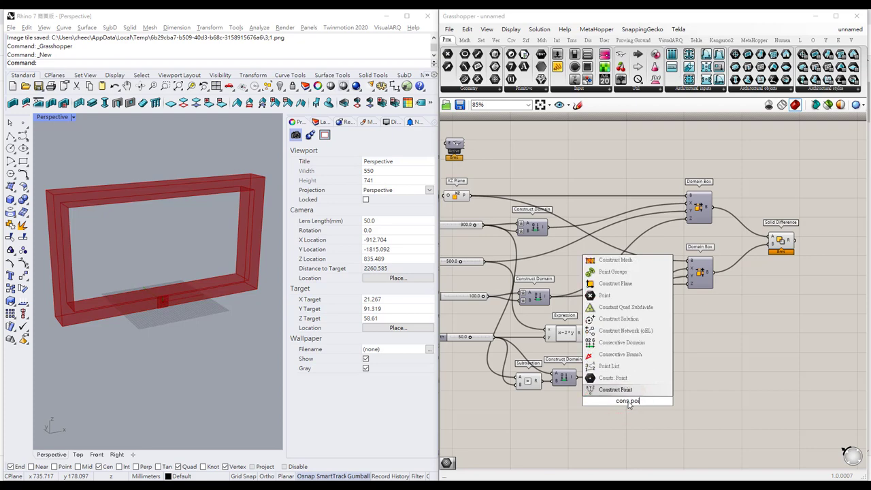
pyautogui.click(615, 390)
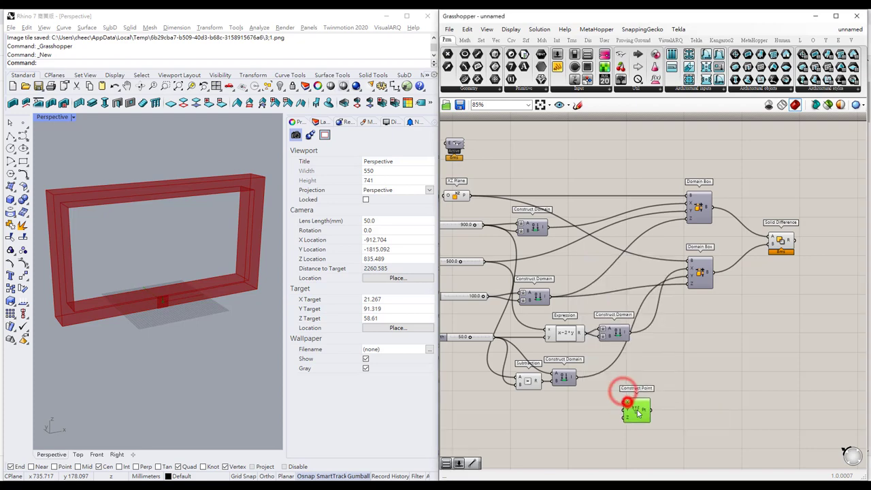
pyautogui.moveTo(599, 400); pyautogui.dragTo(621, 365, button='right')
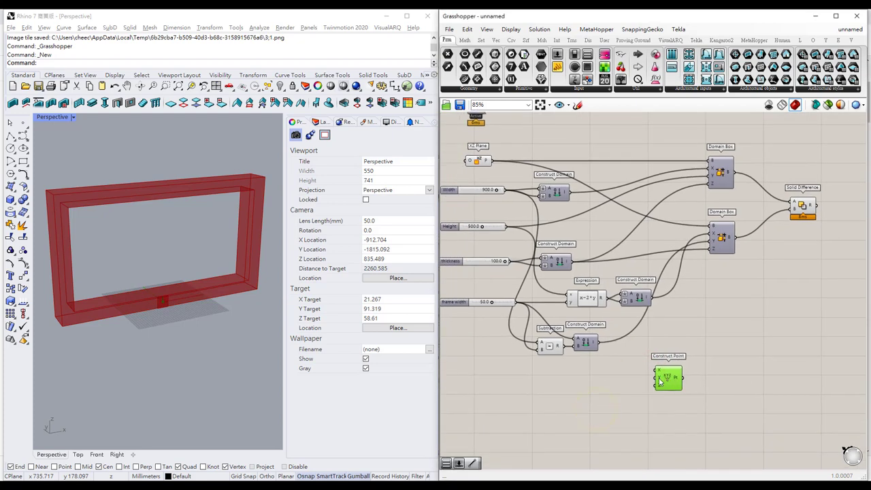
pyautogui.moveTo(672, 382); pyautogui.dragTo(670, 375)
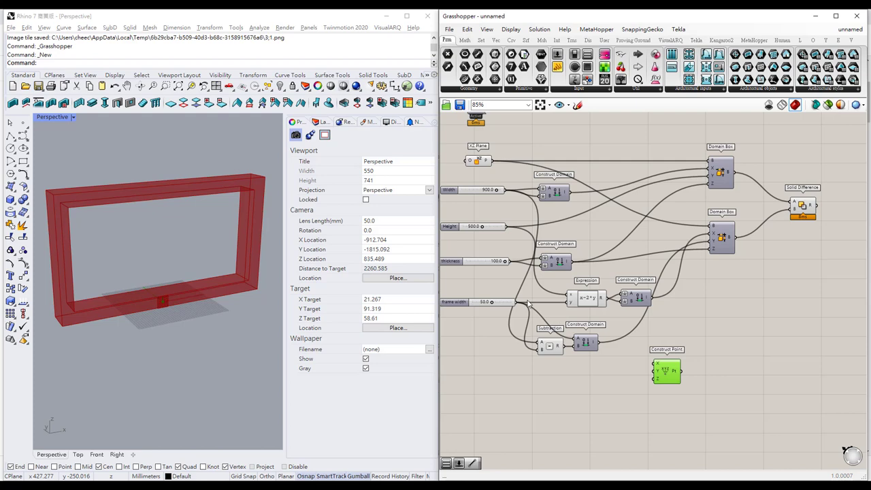
pyautogui.moveTo(528, 304); pyautogui.dragTo(534, 288, button='right')
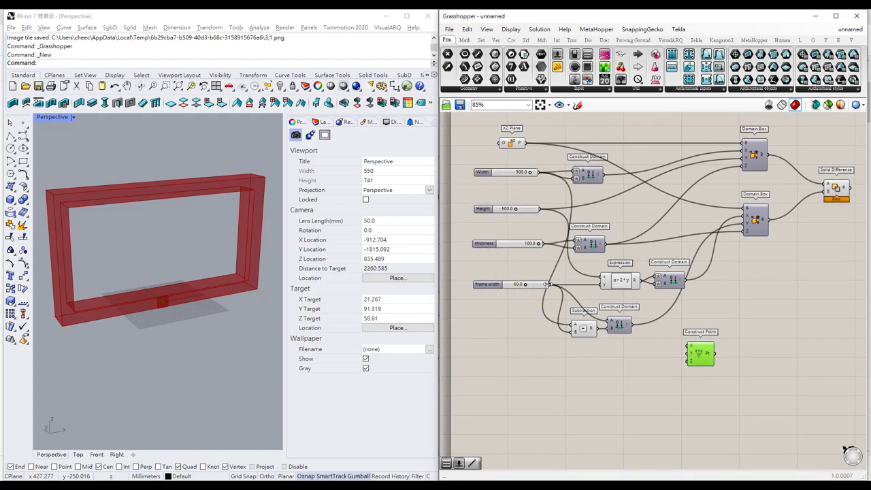
pyautogui.moveTo(550, 285); pyautogui.dragTo(689, 367)
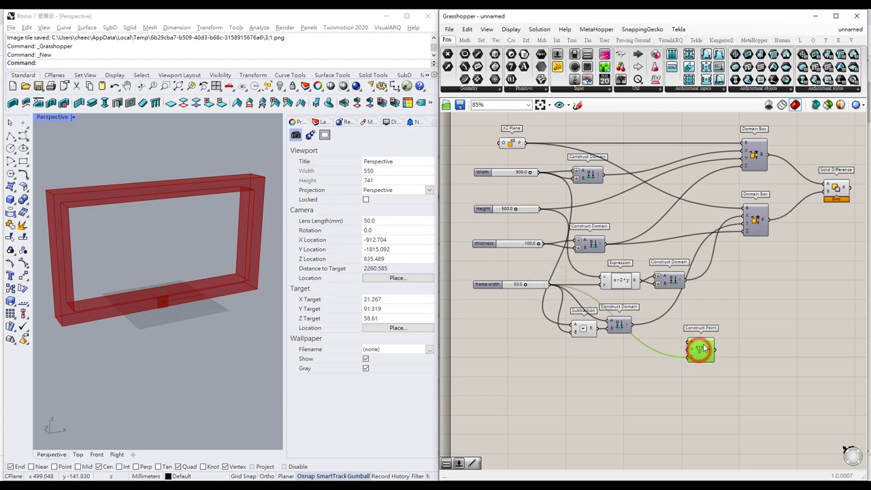
# Step: Duplicate the Construct Point below the original, feed its Z input from the Subtraction result, and check both points in the viewport
pyautogui.keyDown('alt'); pyautogui.moveTo(708, 352); pyautogui.dragTo(705, 393); pyautogui.keyUp('alt')
pyautogui.click(735, 385)
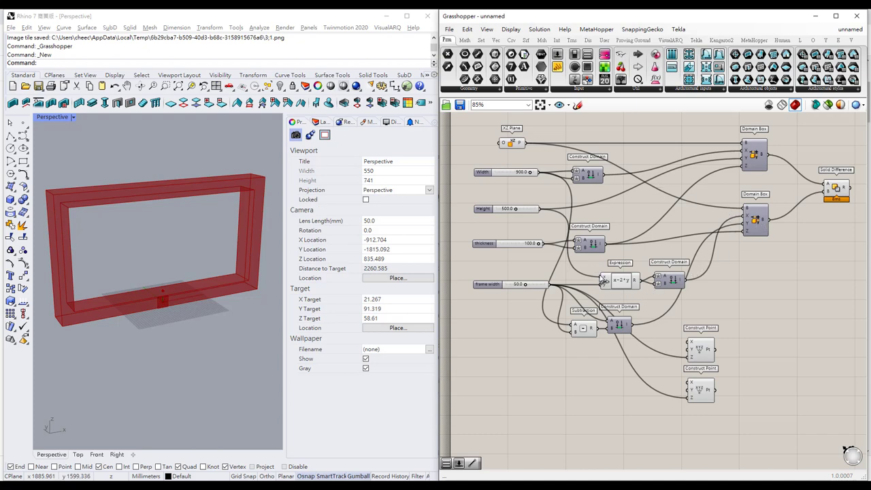
pyautogui.click(583, 329)
pyautogui.moveTo(597, 328); pyautogui.dragTo(695, 402)
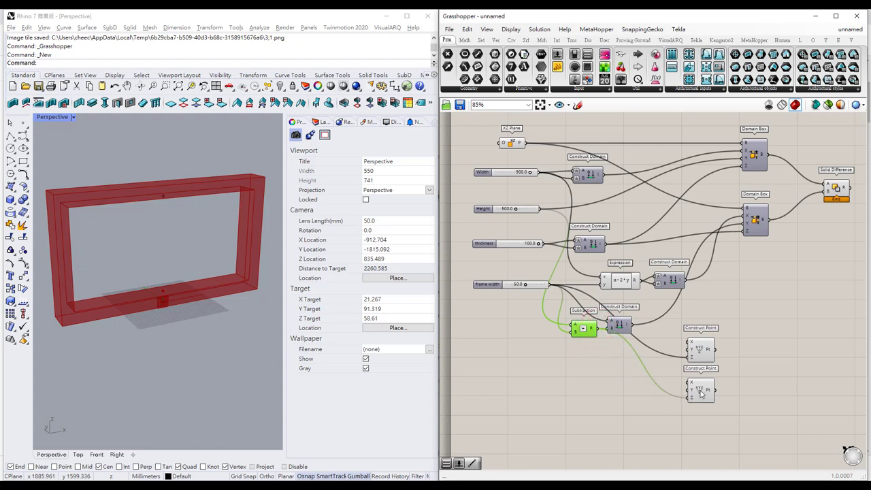
pyautogui.click(700, 390)
pyautogui.click(701, 350)
pyautogui.click(701, 385)
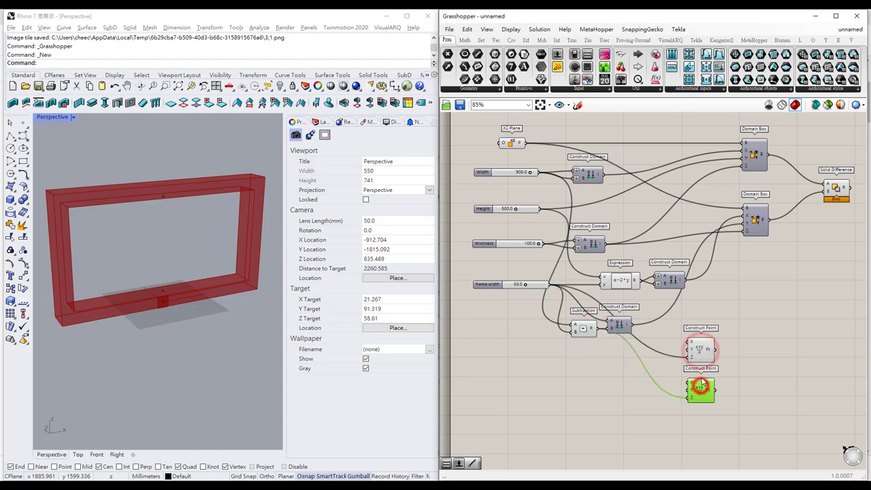
pyautogui.click(701, 350)
pyautogui.click(647, 350)
# Step: Add a Line component and connect the upper Construct Point to input A and the lower one to input B
pyautogui.moveTo(755, 364); pyautogui.dragTo(669, 338, button='right')
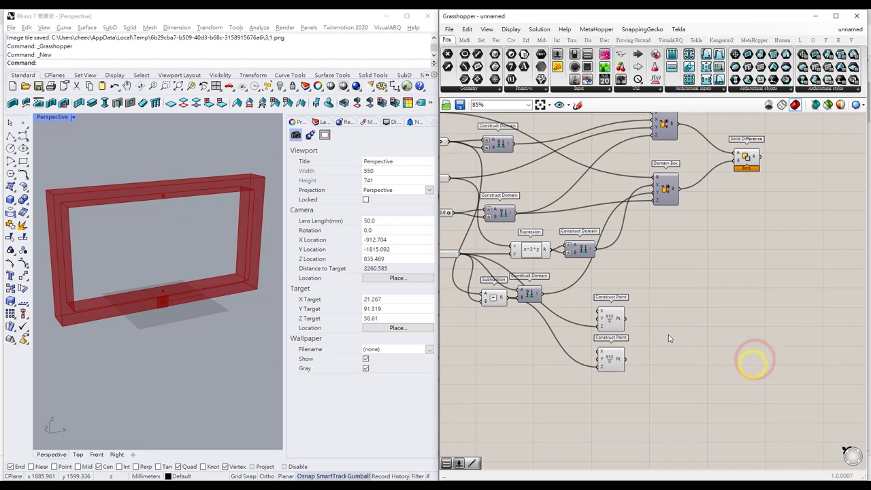
pyautogui.scroll(2, 668, 339)
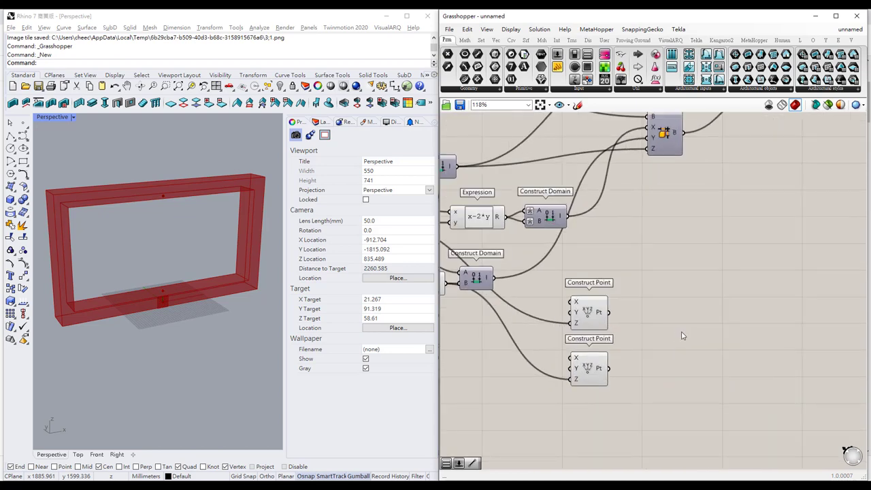
pyautogui.doubleClick(666, 336)
pyautogui.write('line')
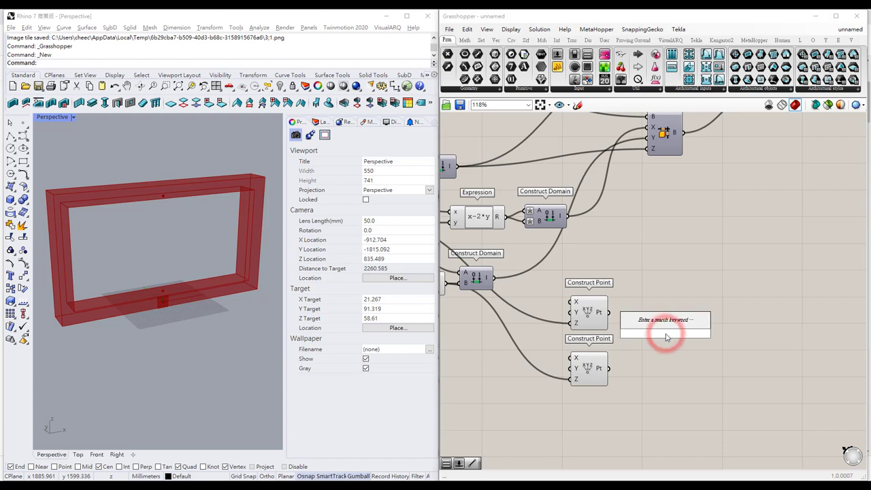
pyautogui.click(664, 334)
pyautogui.moveTo(667, 336); pyautogui.dragTo(669, 339)
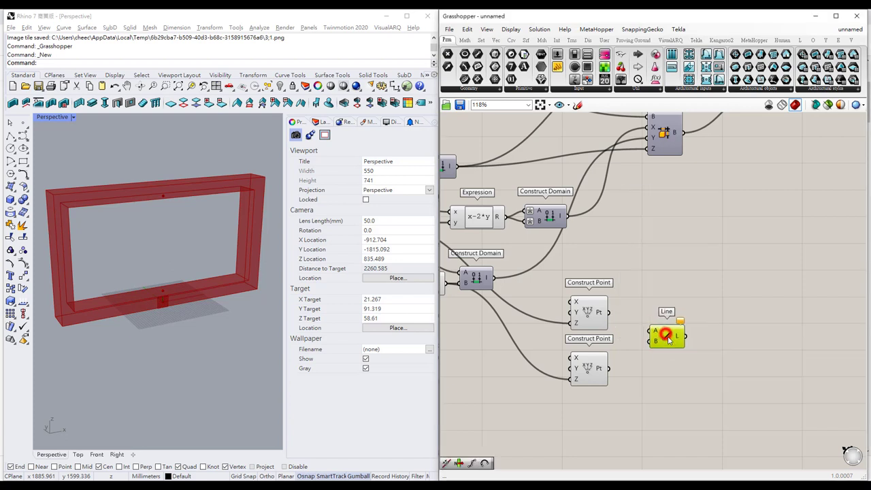
pyautogui.moveTo(609, 312); pyautogui.dragTo(651, 331)
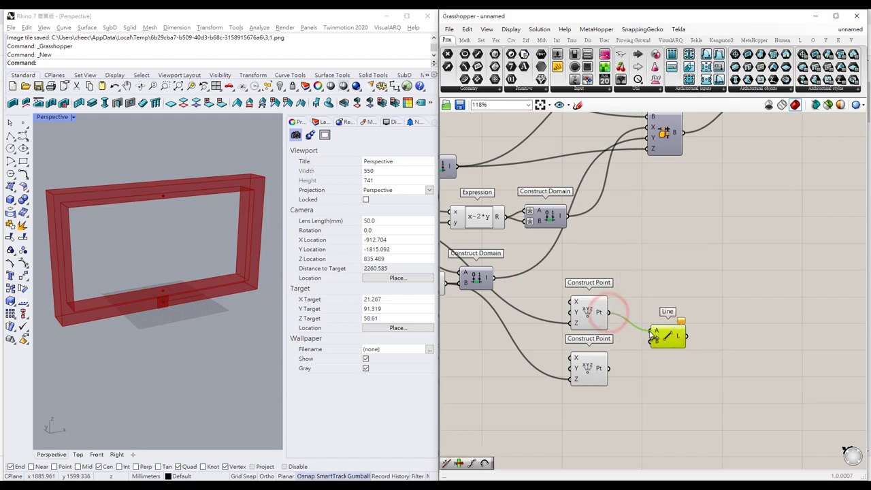
pyautogui.moveTo(608, 369); pyautogui.dragTo(652, 342)
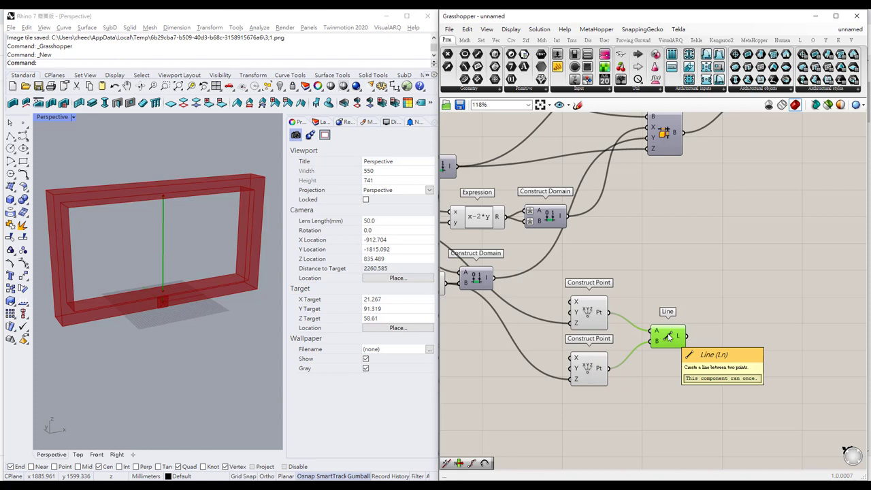
pyautogui.moveTo(668, 336); pyautogui.dragTo(664, 344)
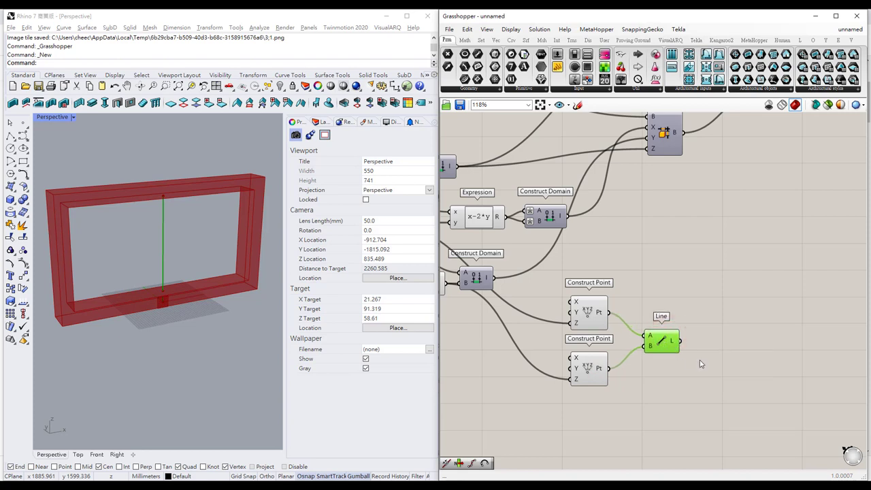
# Step: Add a Divide Curve component and connect the Line output to its C input
pyautogui.doubleClick(746, 349)
pyautogui.write('divid')
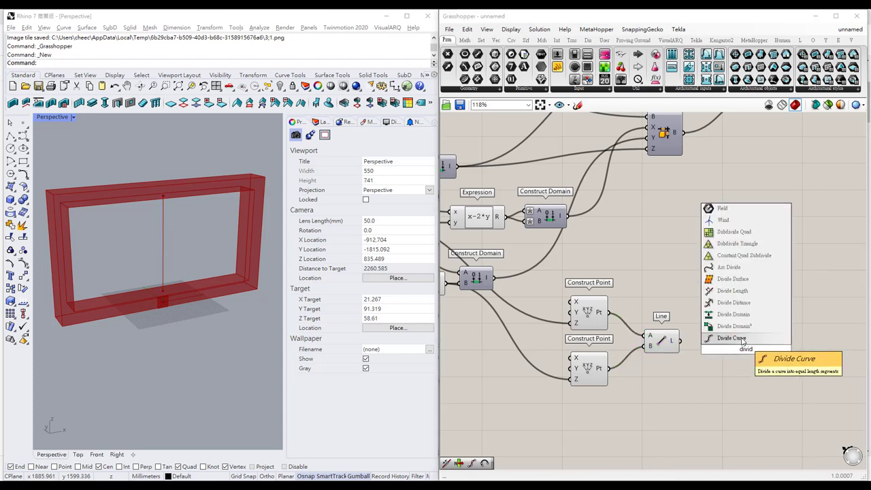
pyautogui.click(742, 340)
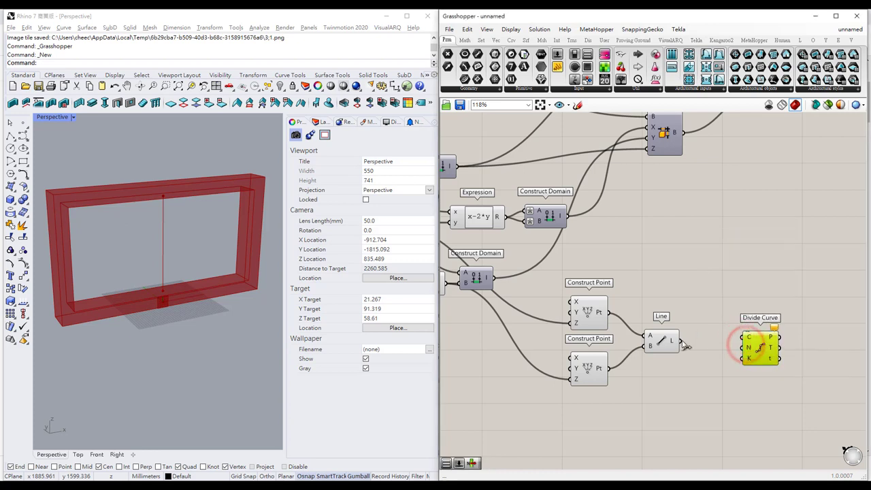
pyautogui.moveTo(678, 340); pyautogui.dragTo(744, 339)
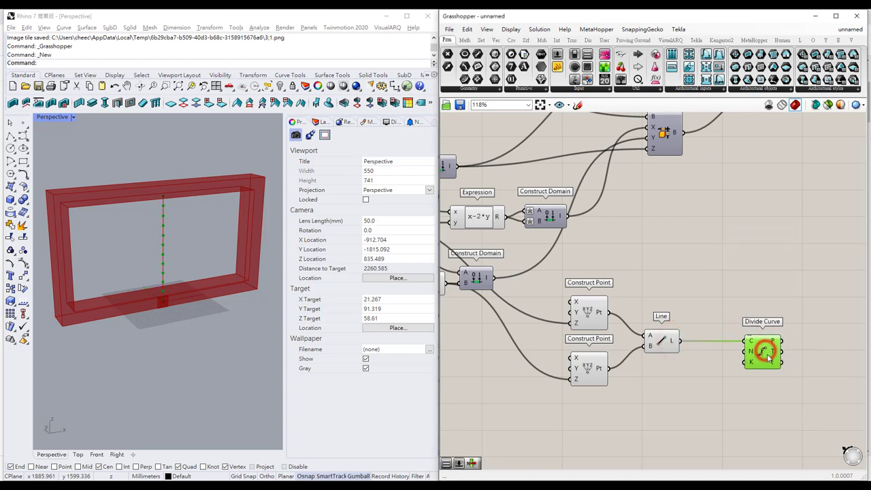
pyautogui.moveTo(711, 363); pyautogui.dragTo(701, 330, button='right')
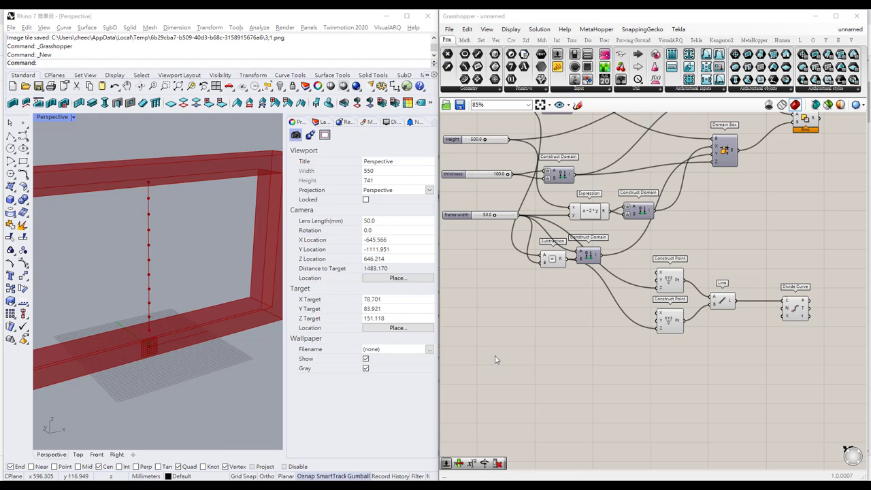
# Step: Create an integer number slider ranging from 5 to 20 and connect it to Divide Curve's N input
pyautogui.doubleClick(496, 359)
pyautogui.write('5')
pyautogui.press('Return')
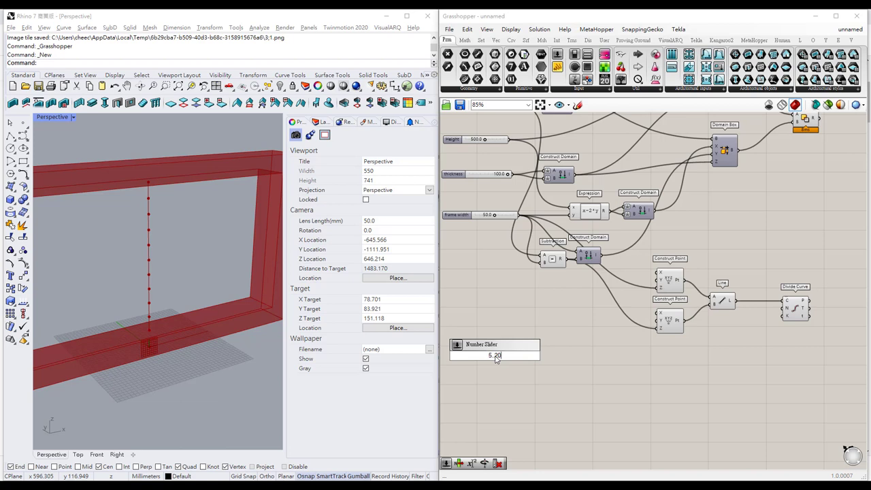
pyautogui.press('Return')
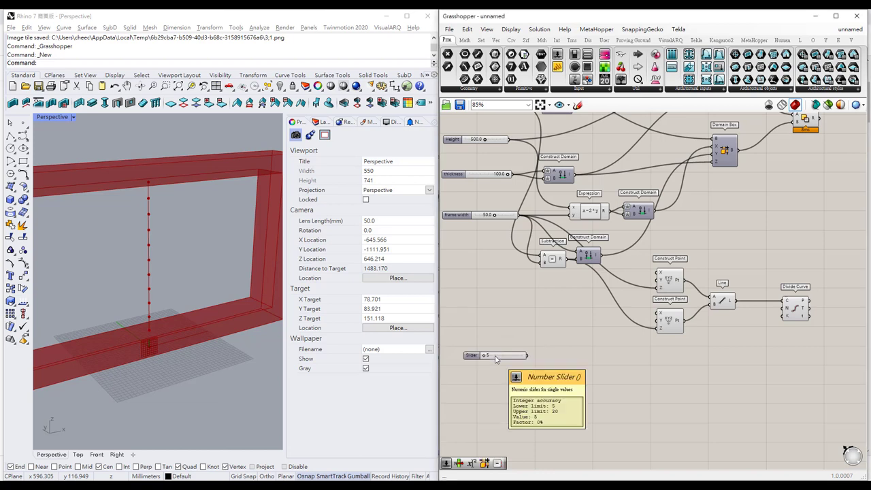
pyautogui.moveTo(495, 359); pyautogui.dragTo(784, 310)
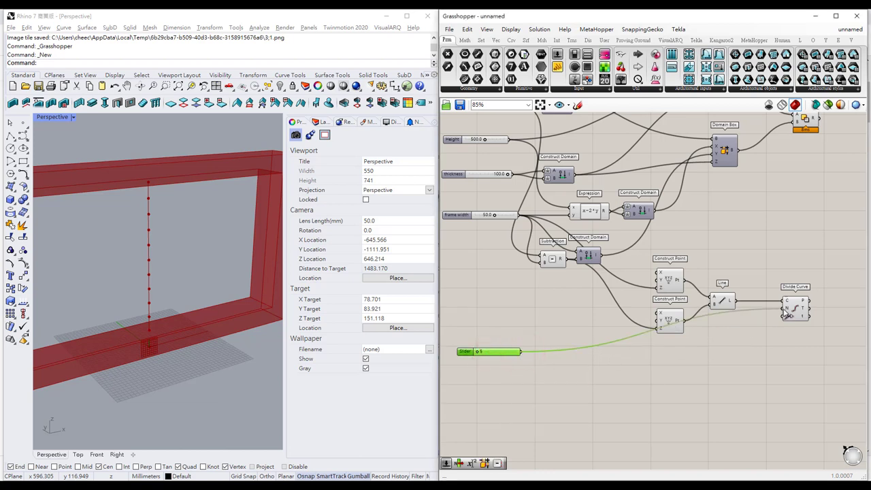
pyautogui.click(739, 340)
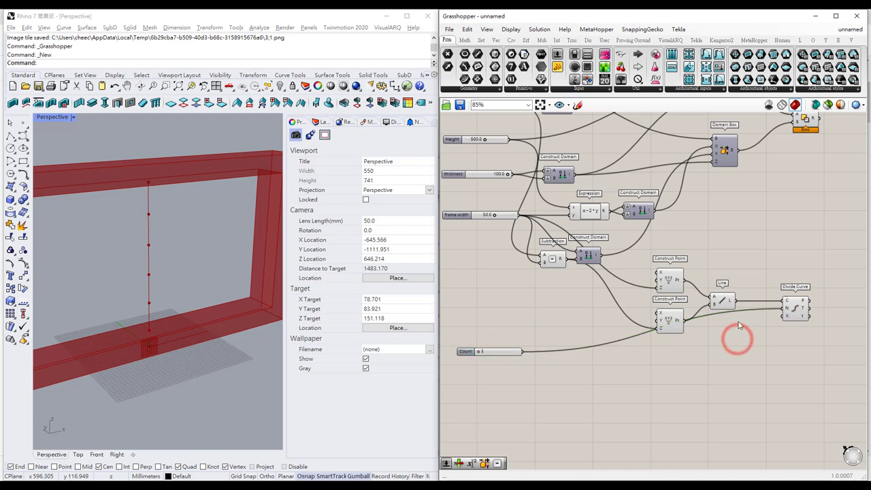
# Step: Turn off the preview of both Construct Points and the Line, and inspect the Divide Curve points in the Rhino perspective view
pyautogui.moveTo(654, 356); pyautogui.dragTo(741, 251)
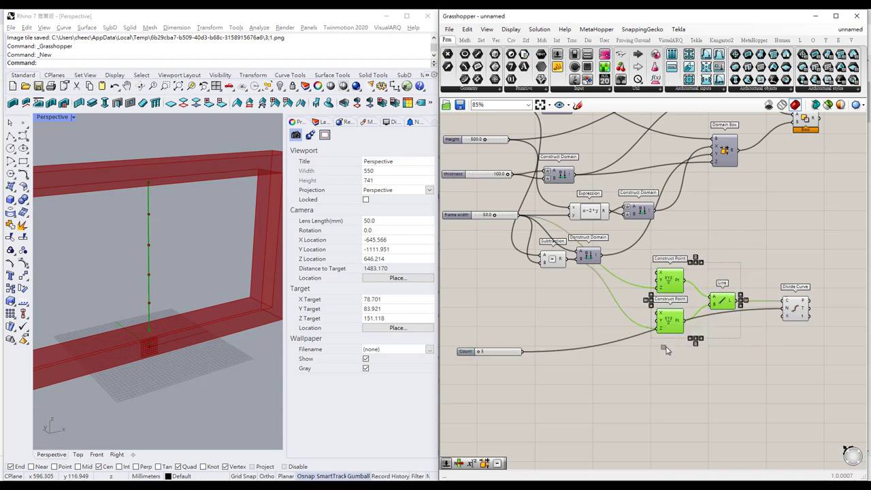
pyautogui.click(755, 273)
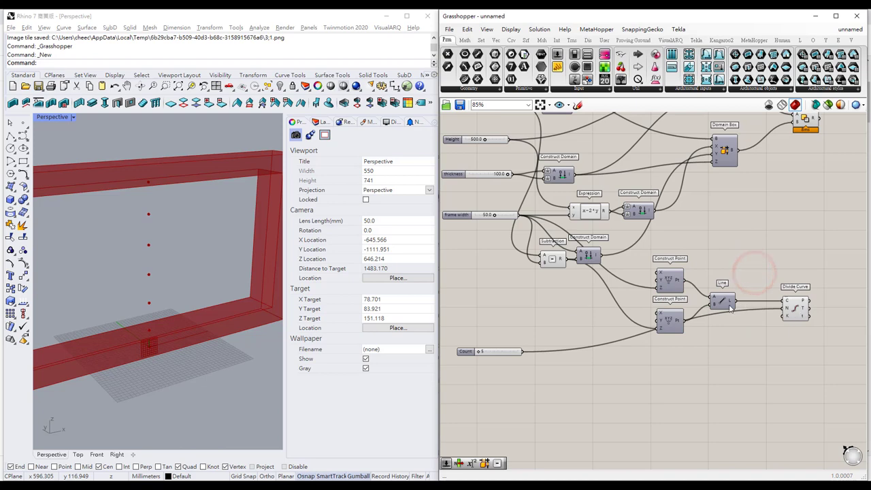
pyautogui.click(792, 309)
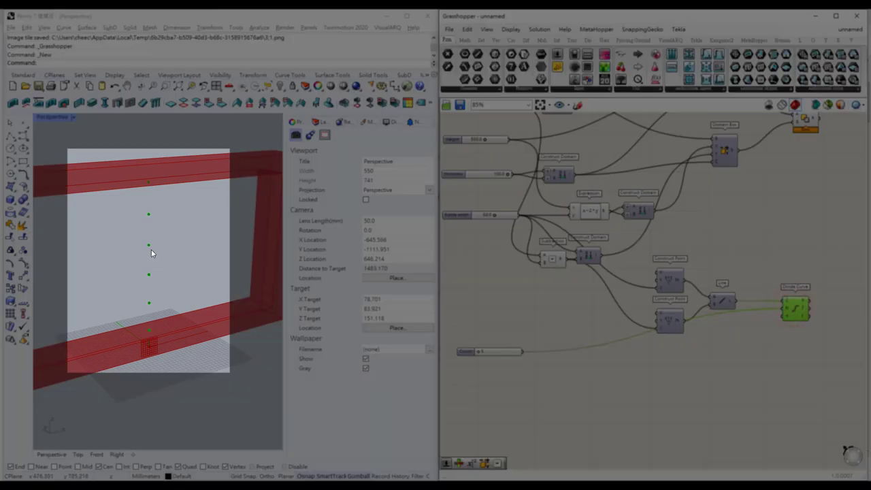
pyautogui.click(143, 179)
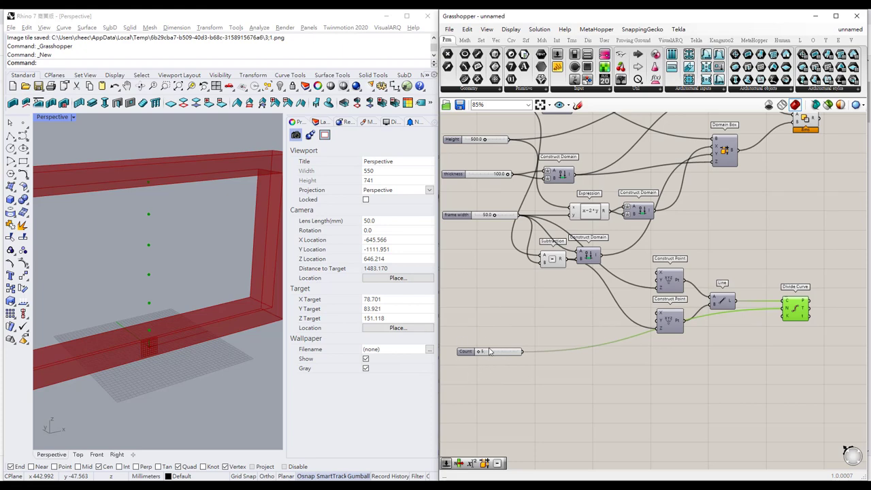
# Step: Apply the expression x+1 to Divide Curve's N input
pyautogui.scroll(3, 787, 310)
pyautogui.rightClick(788, 311)
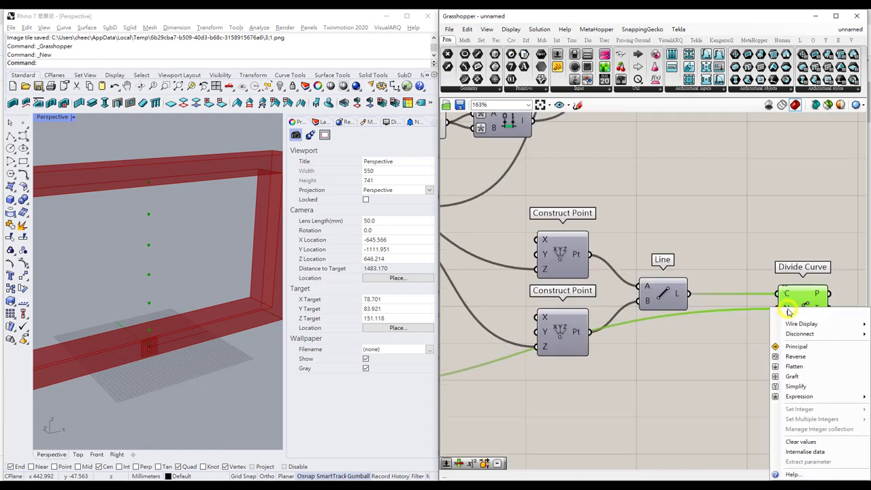
pyautogui.click(799, 401)
pyautogui.click(708, 405)
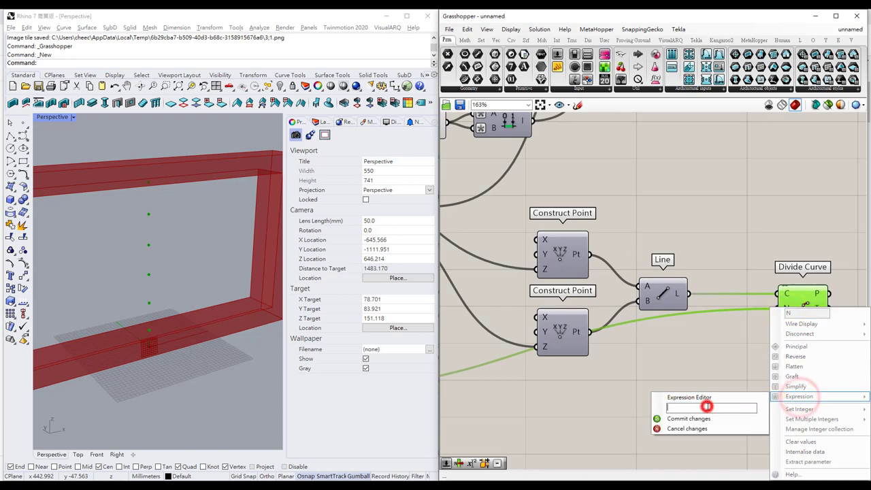
pyautogui.write('x+1')
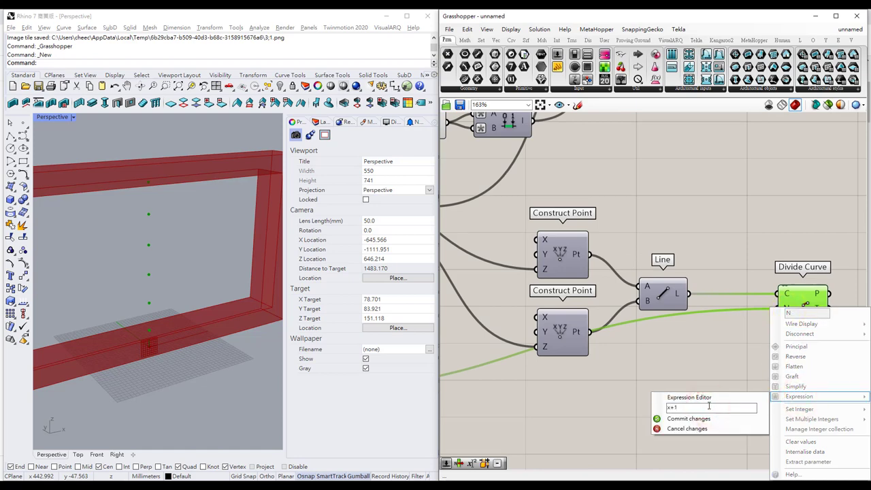
pyautogui.click(694, 417)
pyautogui.moveTo(549, 417); pyautogui.dragTo(680, 373, button='right')
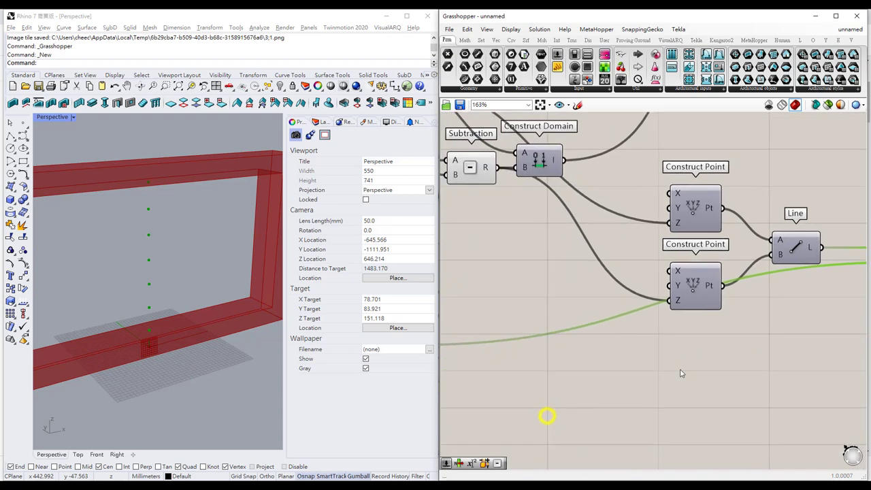
pyautogui.scroll(-3, 680, 373)
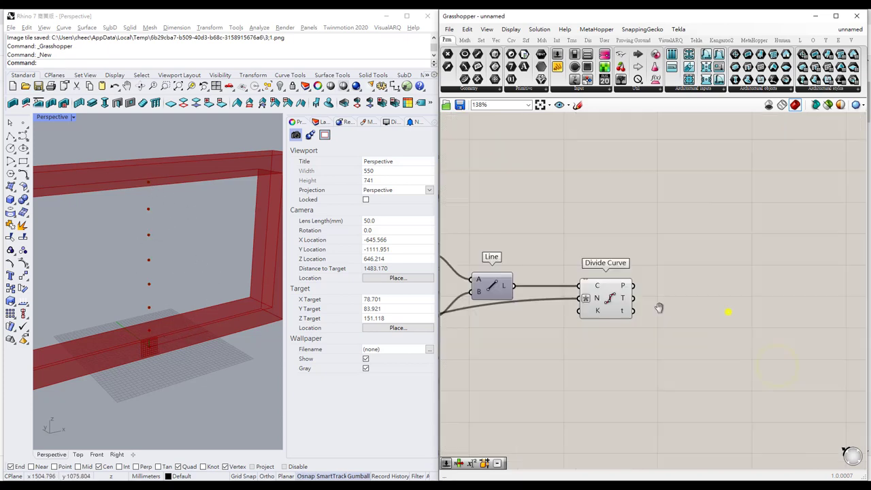
pyautogui.moveTo(659, 308); pyautogui.dragTo(602, 306, button='right')
pyautogui.scroll(-2, 643, 308)
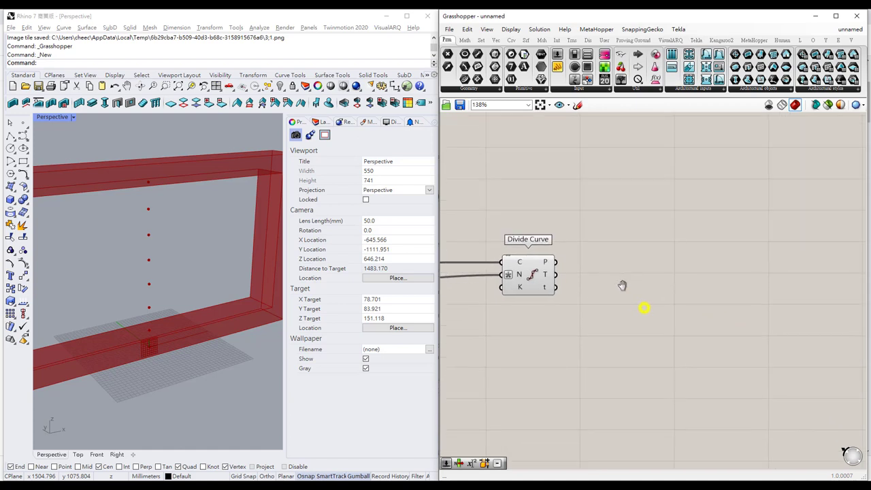
# Step: Add a Cull Index component and connect Divide Curve's P output to its L input
pyautogui.doubleClick(638, 282)
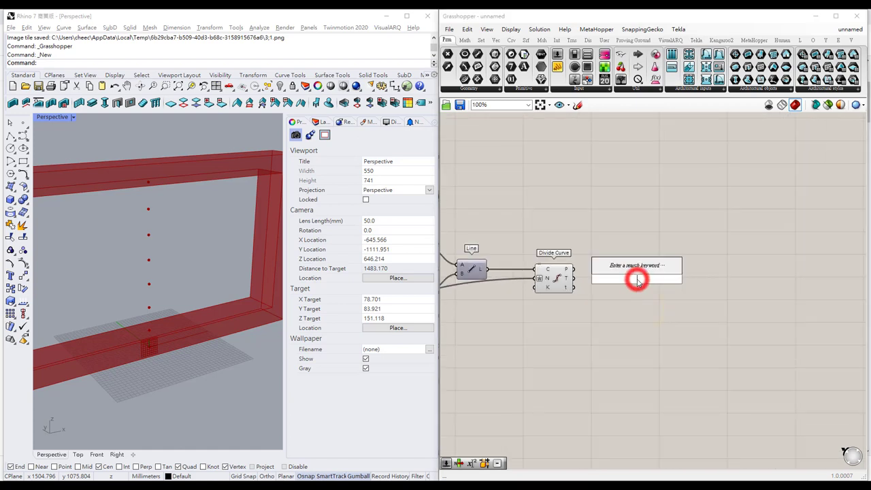
pyautogui.write('cull')
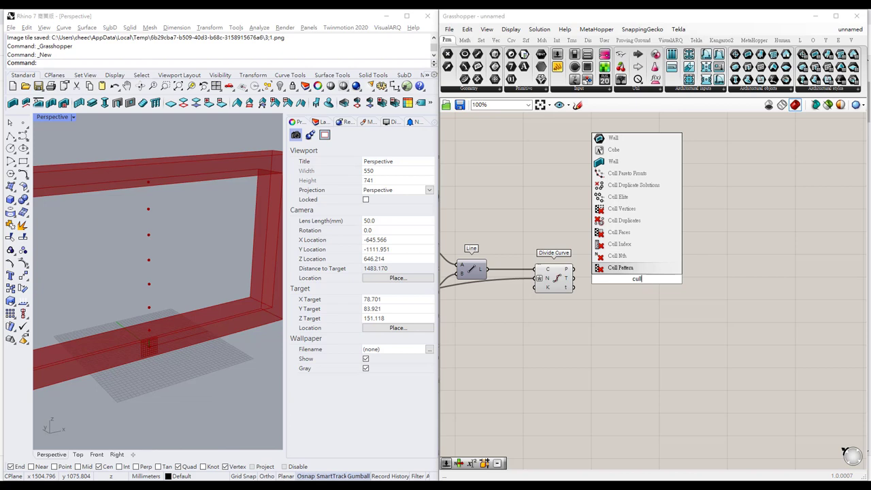
pyautogui.click(620, 243)
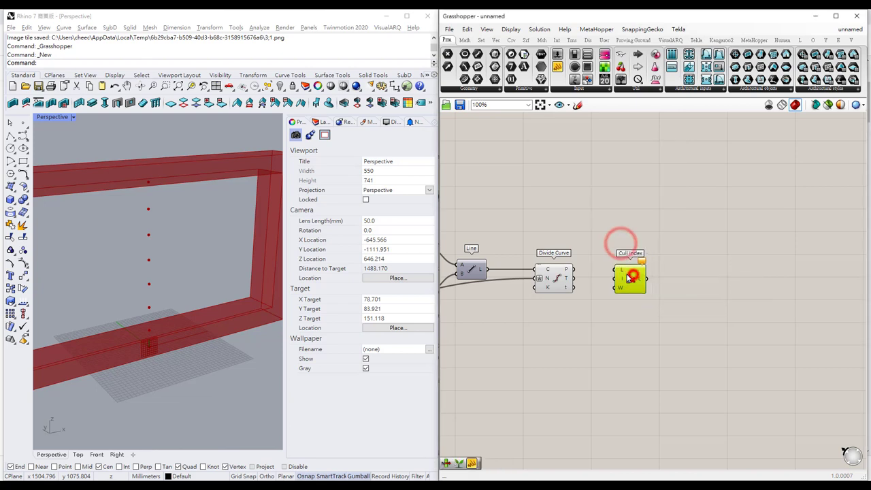
pyautogui.scroll(2, 597, 277)
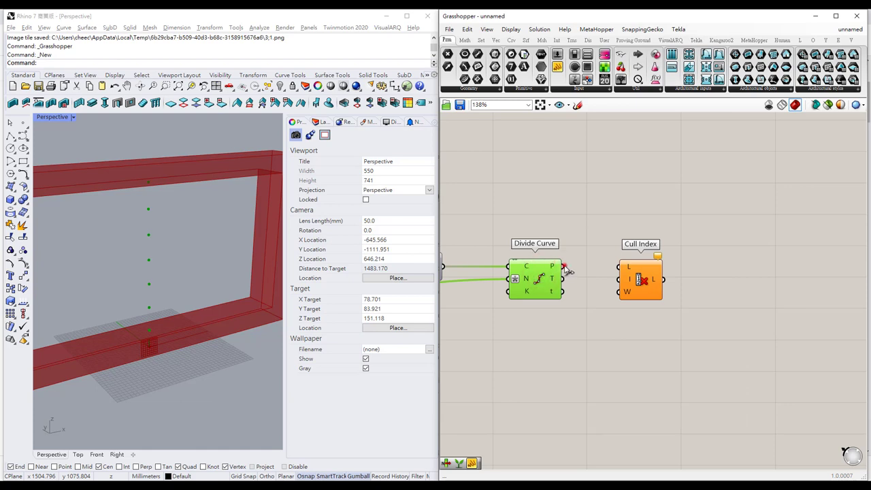
pyautogui.moveTo(562, 266); pyautogui.dragTo(669, 279)
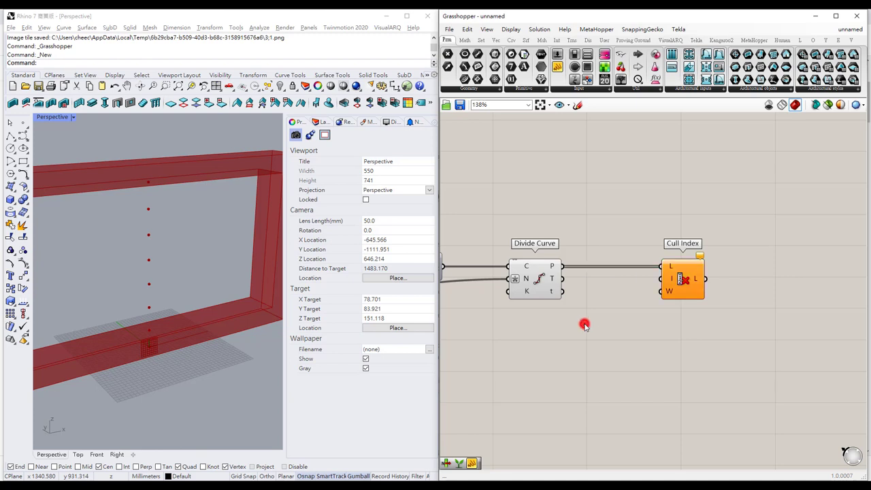
# Step: Add a panel below Divide Curve containing the values 0 and -1 on separate lines
pyautogui.doubleClick(583, 328)
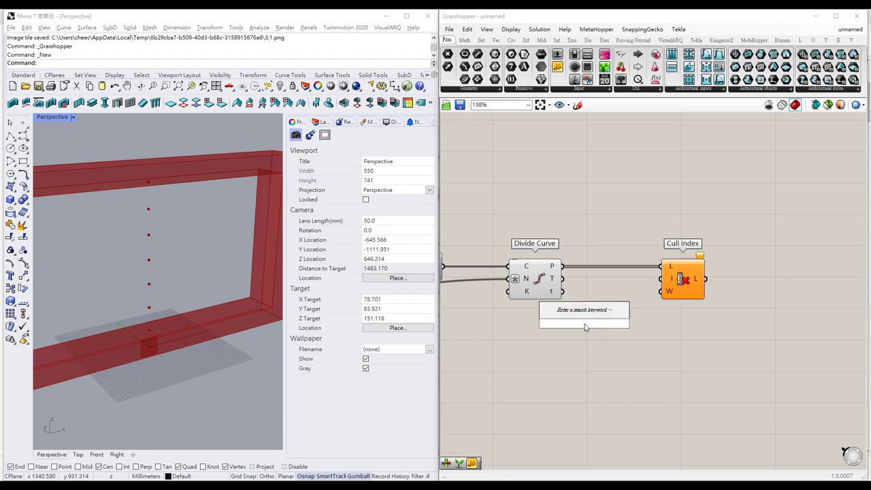
pyautogui.write('"')
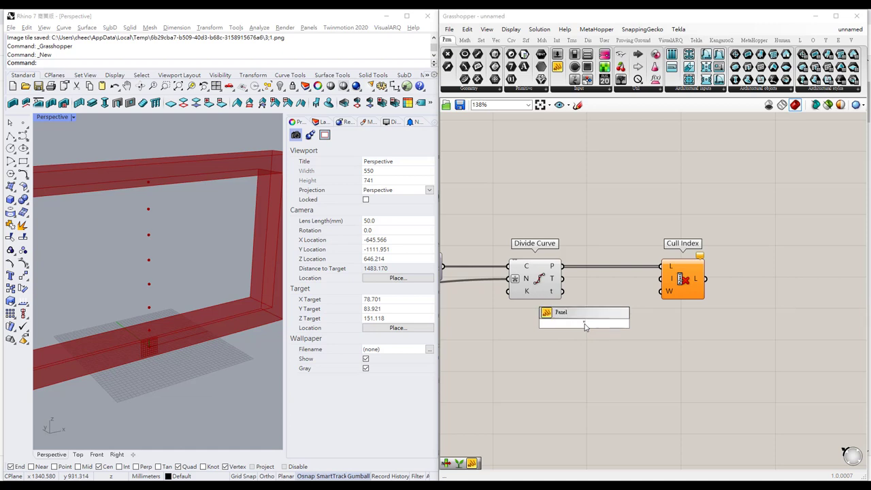
pyautogui.press('Return')
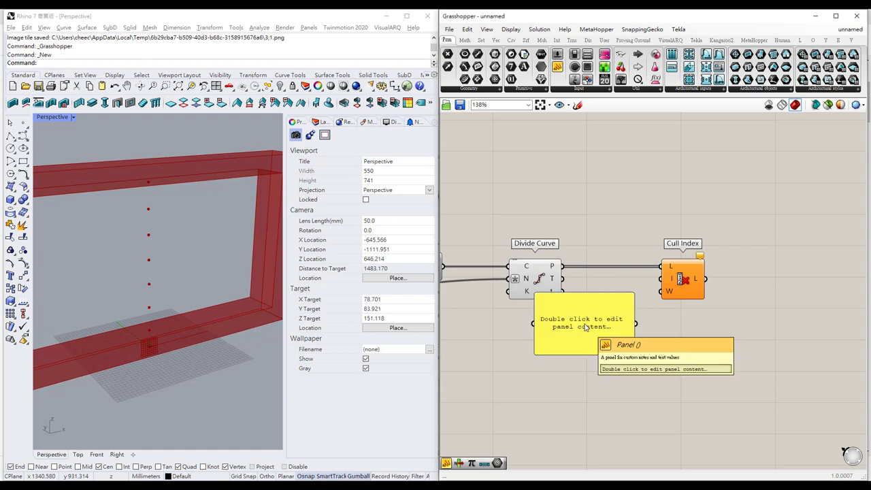
pyautogui.doubleClick(571, 343)
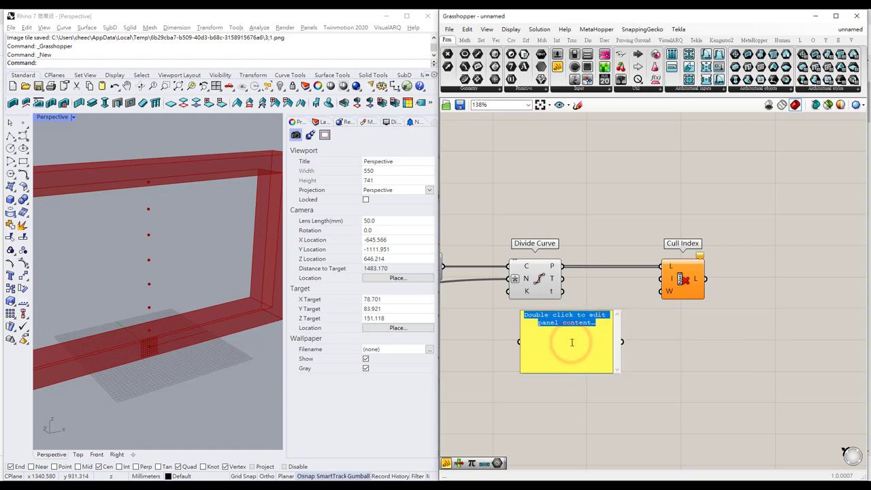
pyautogui.write('0')
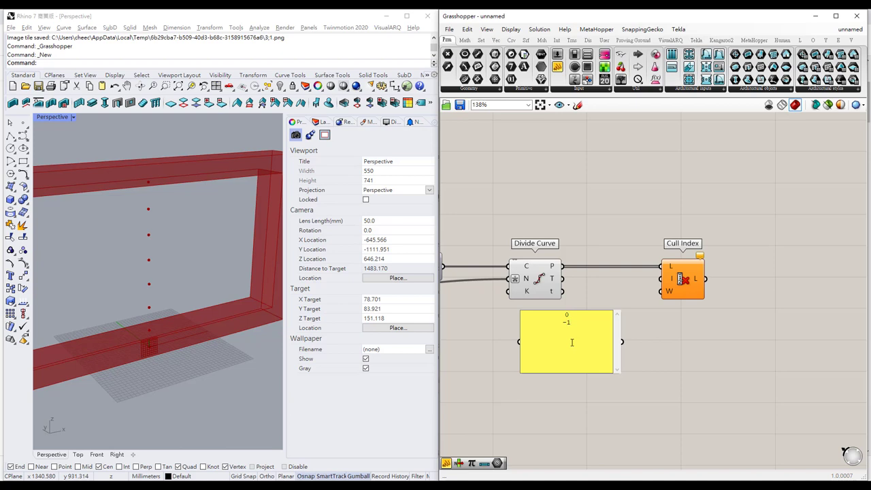
pyautogui.write(' -1')
pyautogui.click(571, 400)
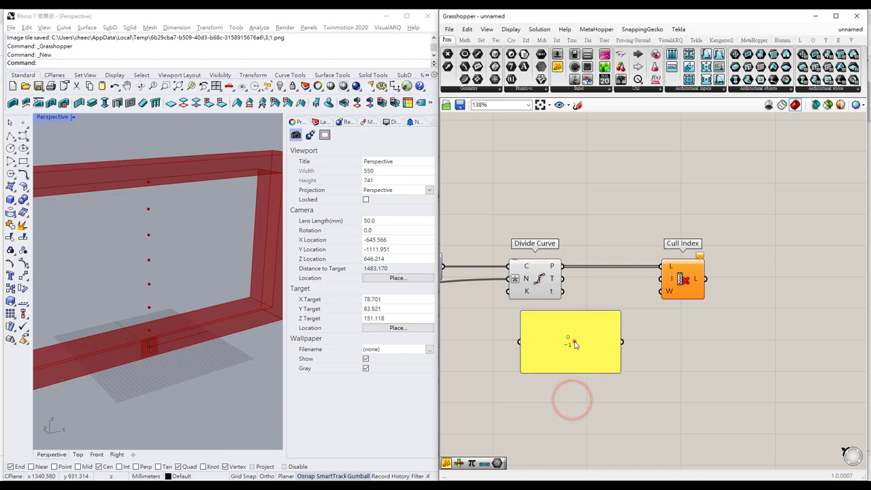
# Step: Disable Multiline Data on the 0 and -1 panel, shrink it and connect it to Cull Index's I input
pyautogui.click(571, 341)
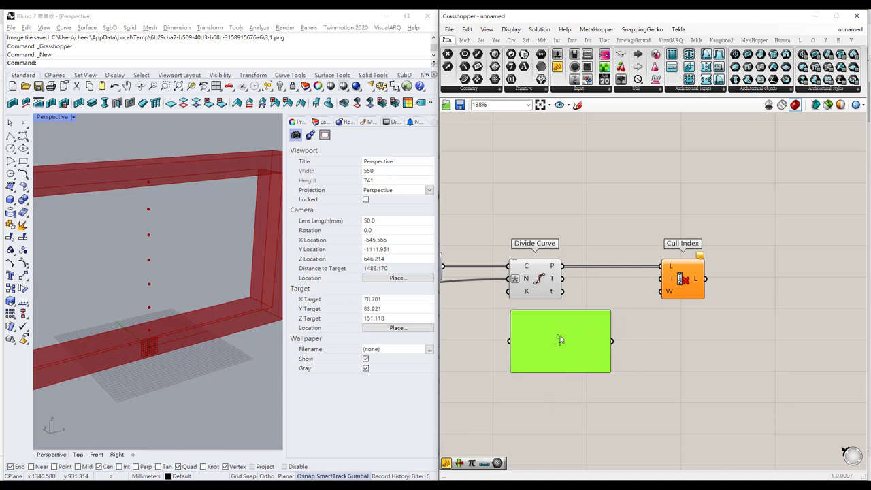
pyautogui.rightClick(561, 340)
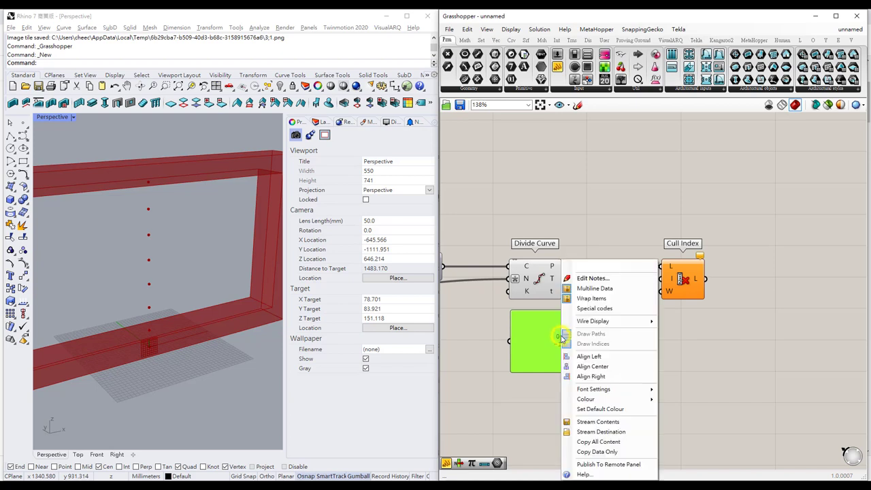
pyautogui.click(594, 287)
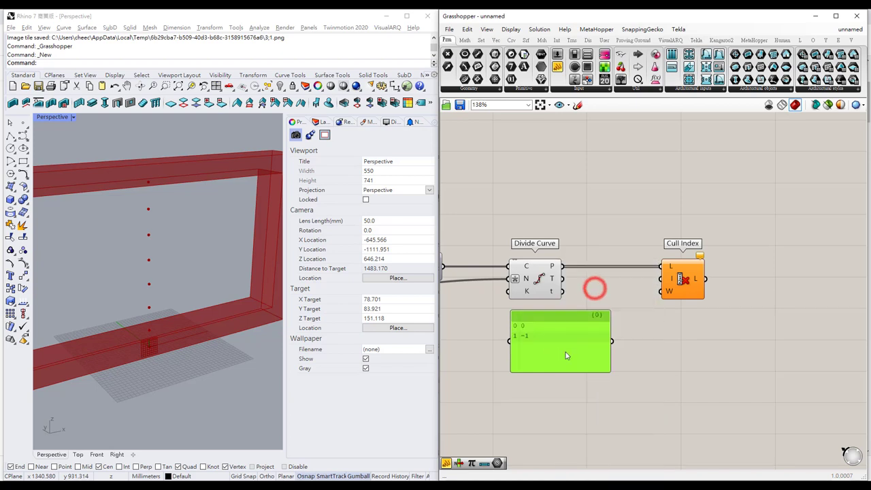
pyautogui.moveTo(609, 369); pyautogui.dragTo(670, 283)
pyautogui.click(667, 327)
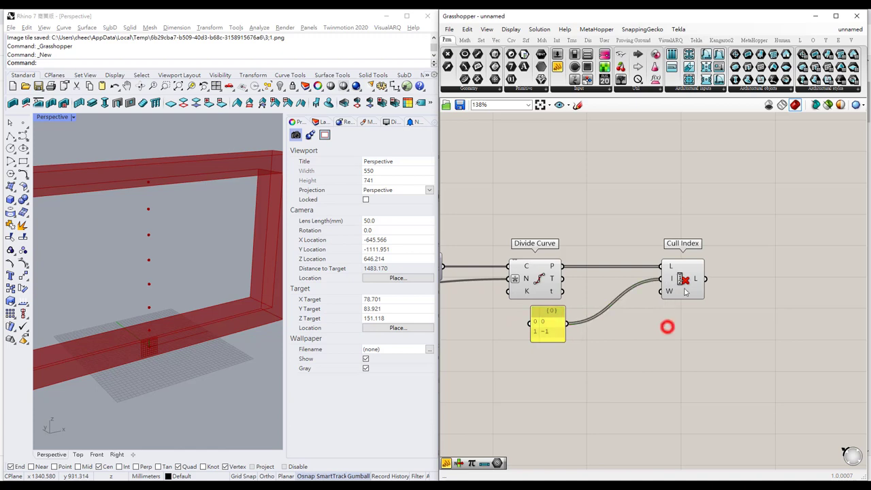
# Step: Turn off Divide Curve's preview and select Cull Index to check the remaining points in the Rhino view
pyautogui.click(534, 283)
pyautogui.click(662, 354)
pyautogui.click(684, 280)
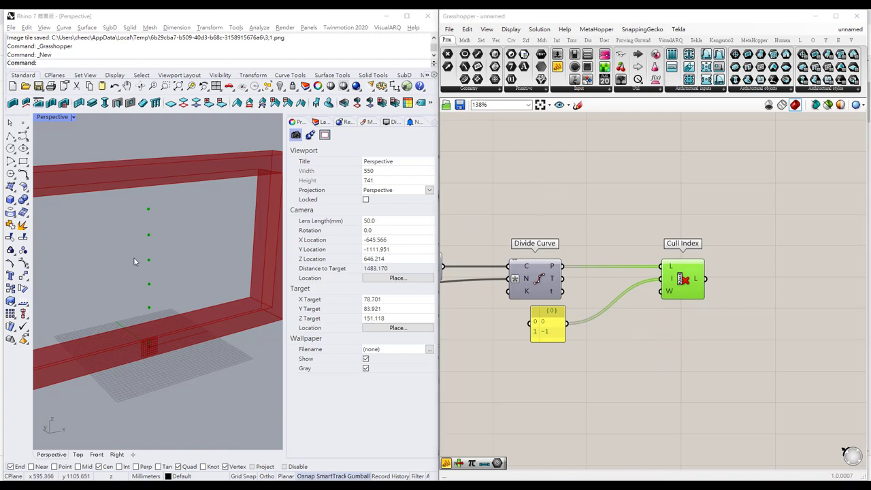
# Step: Copy the inner opening's Domain Box with its input wires and place the copy after Cull Index
pyautogui.scroll(-3, 663, 317)
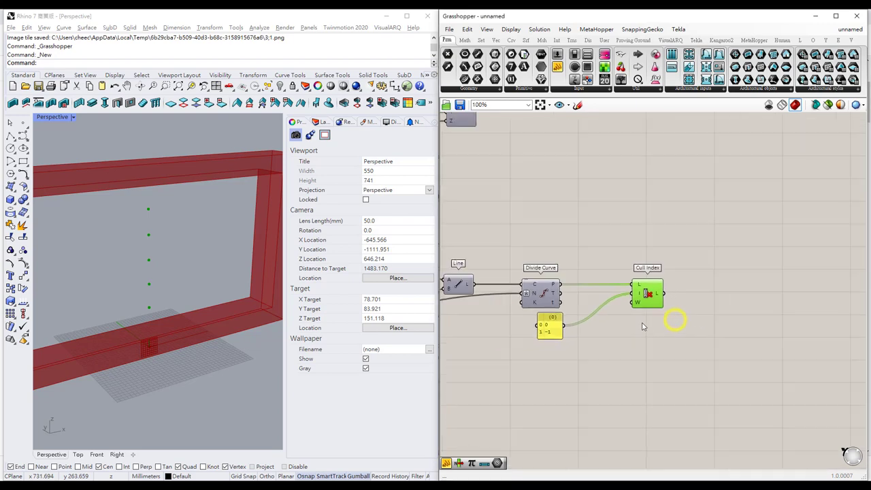
pyautogui.moveTo(701, 227); pyautogui.dragTo(680, 272, button='right')
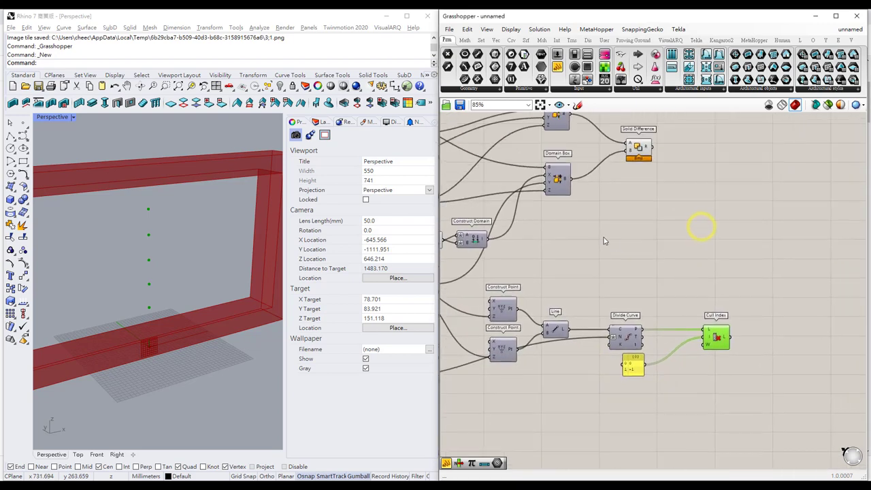
pyautogui.click(561, 195)
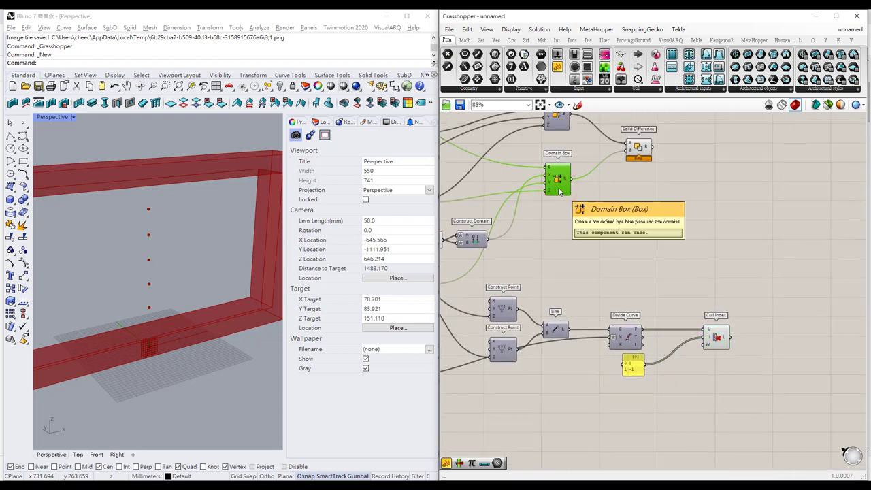
pyautogui.moveTo(561, 195); pyautogui.dragTo(827, 324)
pyautogui.scroll(2, 769, 359)
pyautogui.click(724, 276)
pyautogui.click(814, 323)
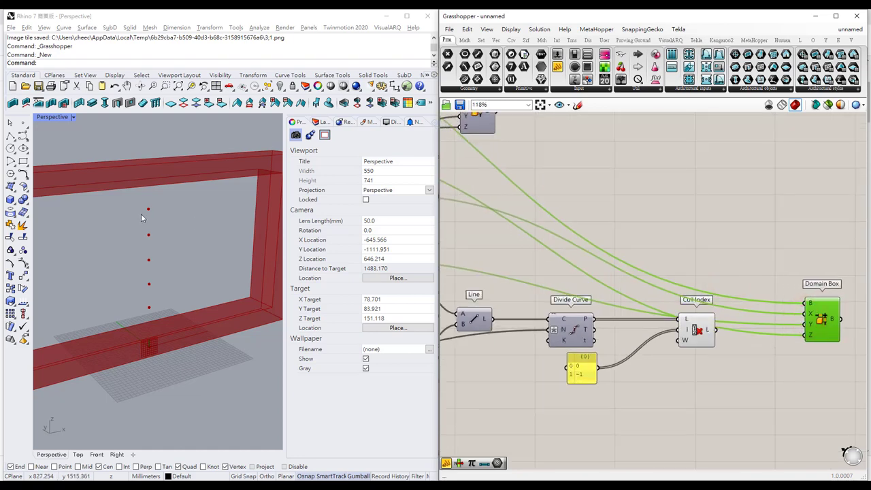
# Step: Replace the copied Domain Box's B input with Cull Index's L output and inspect the resulting boxes in the perspective view
pyautogui.scroll(-2, 144, 215)
pyautogui.keyDown('shift'); pyautogui.moveTo(144, 215); pyautogui.dragTo(161, 220, button='right'); pyautogui.keyUp('shift')
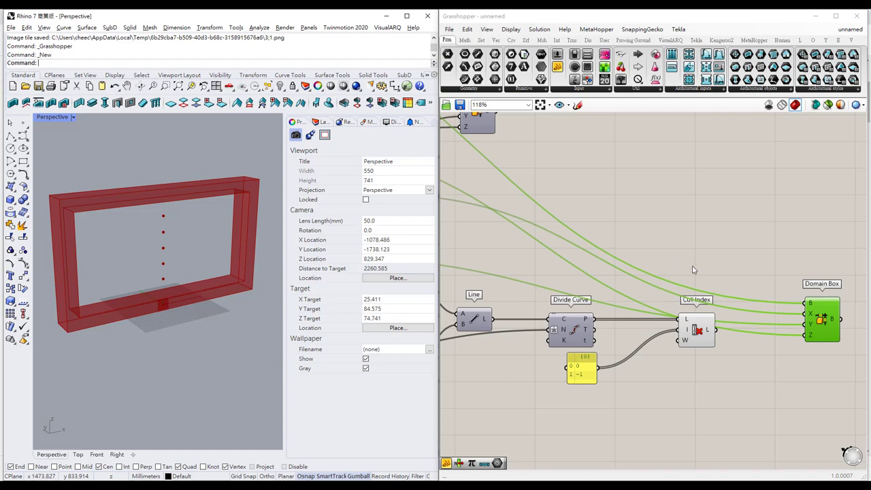
pyautogui.scroll(-2, 693, 270)
pyautogui.scroll(4, 742, 264)
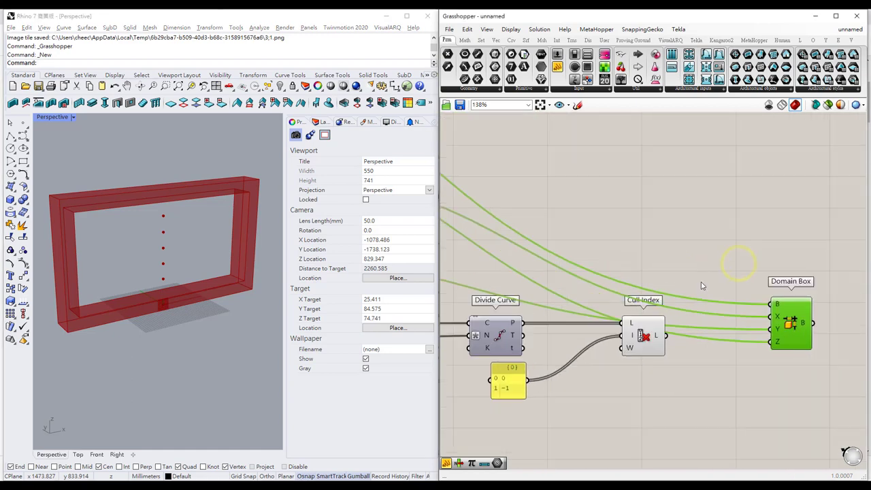
pyautogui.moveTo(697, 280); pyautogui.dragTo(673, 274, button='right')
pyautogui.scroll(4, 696, 274)
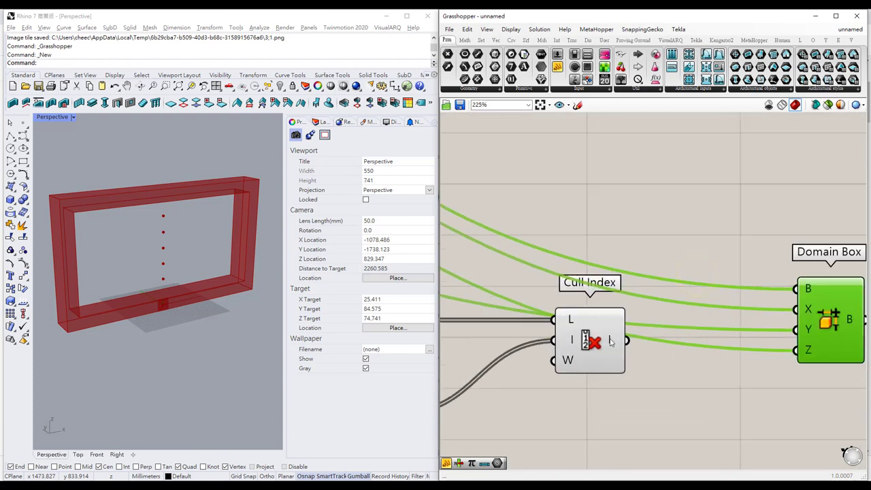
pyautogui.moveTo(610, 342)
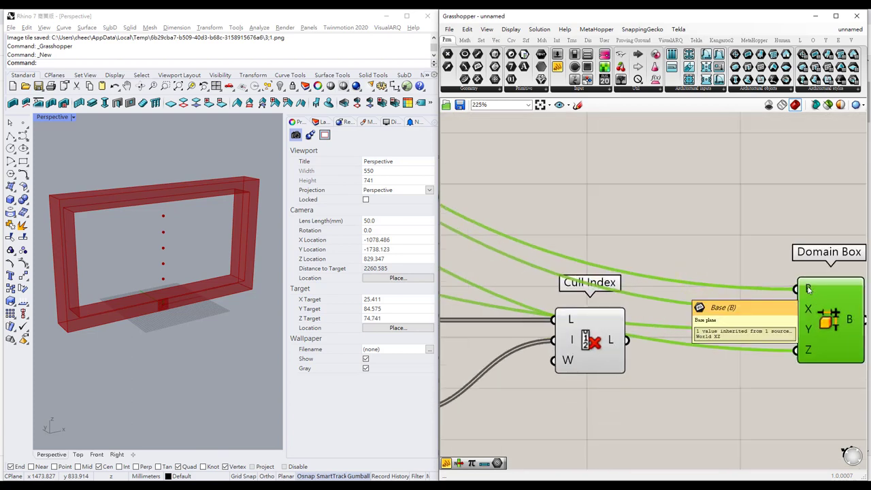
pyautogui.moveTo(807, 289)
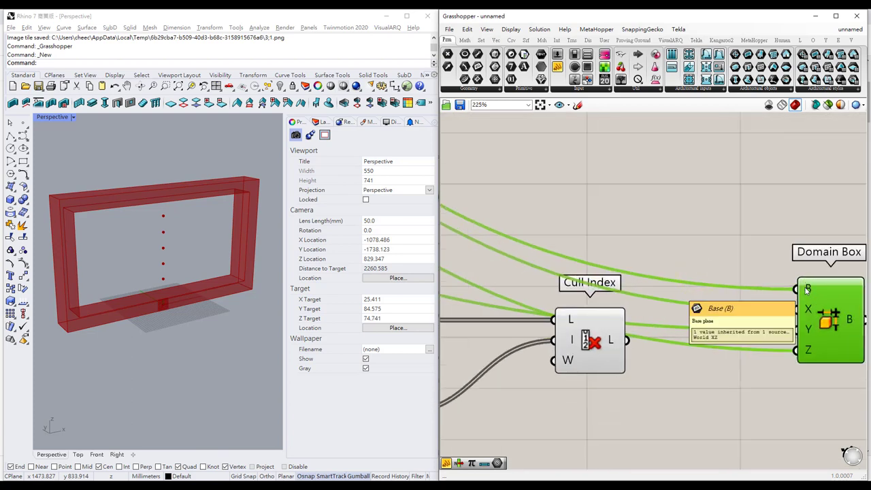
pyautogui.moveTo(630, 346); pyautogui.dragTo(796, 288)
pyautogui.moveTo(706, 282); pyautogui.dragTo(590, 268, button='right')
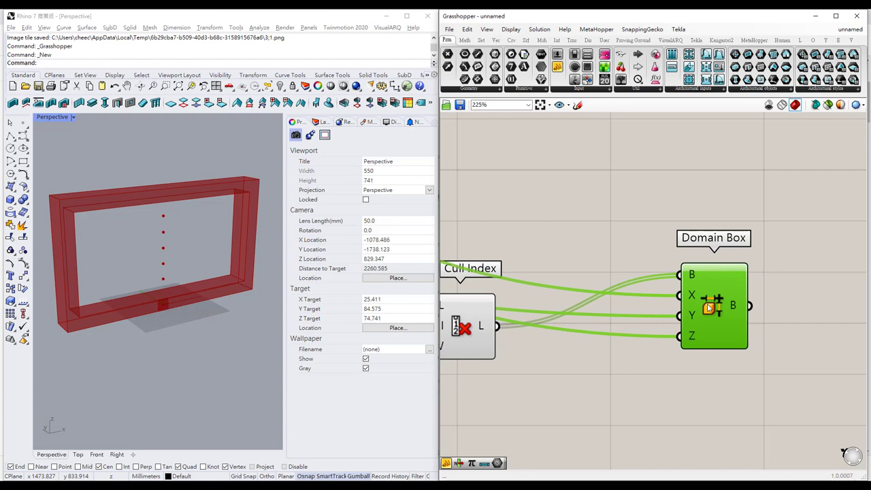
pyautogui.moveTo(112, 278); pyautogui.dragTo(82, 215, button='right')
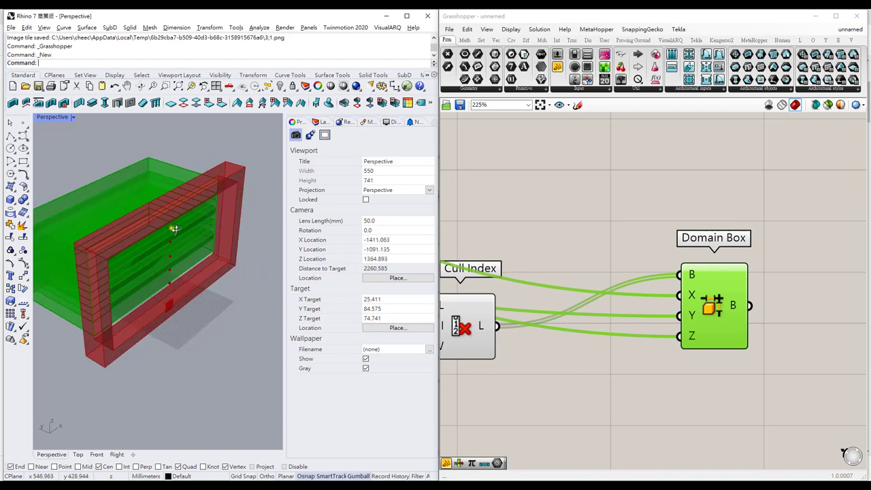
pyautogui.moveTo(174, 230); pyautogui.dragTo(177, 228, button='right')
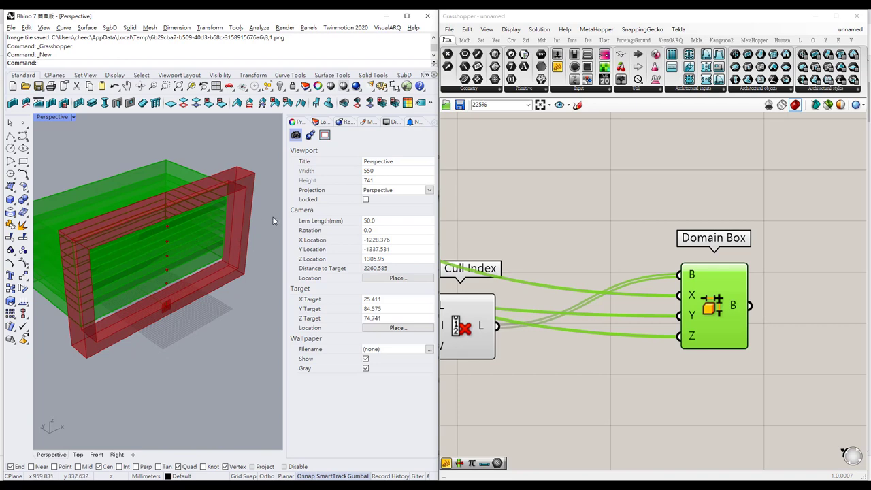
# Step: Replace the copied Domain Box's Y input with the Construct Domain output driven by the thickness slider
pyautogui.scroll(-6, 536, 227)
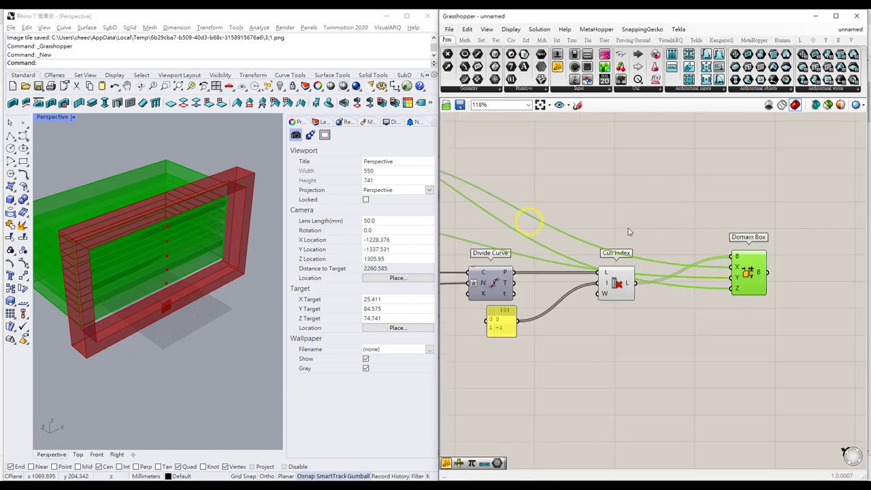
pyautogui.moveTo(530, 228); pyautogui.dragTo(757, 243, button='right')
pyautogui.moveTo(583, 219)
pyautogui.mouseDown(button='right')
pyautogui.moveTo(590, 250)
pyautogui.moveTo(572, 249)
pyautogui.mouseUp(button='right')
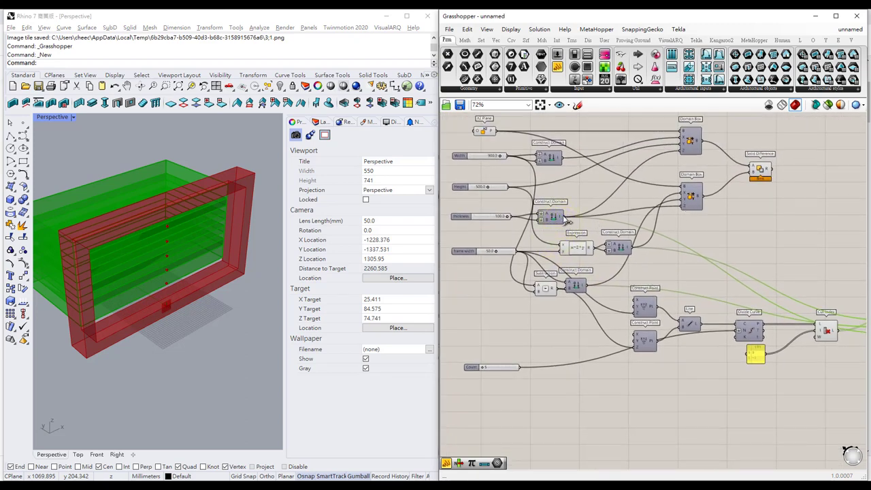
pyautogui.moveTo(564, 216); pyautogui.dragTo(825, 329)
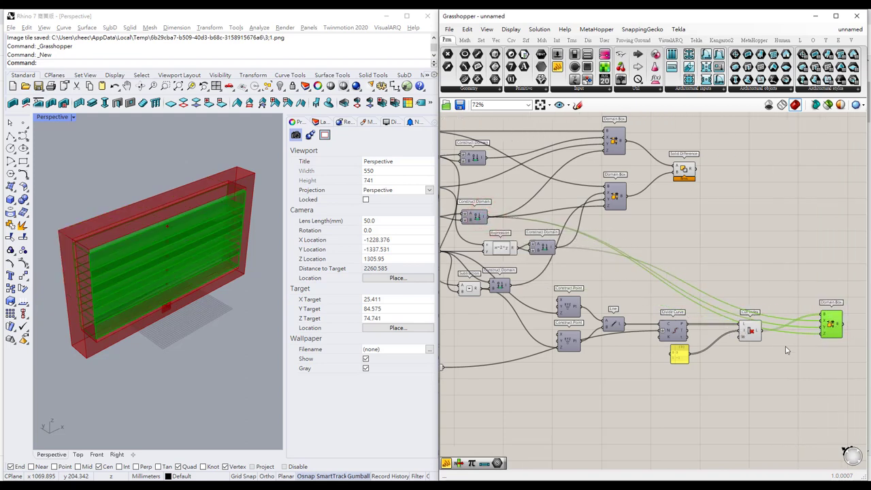
# Step: Turn off Cull Index's preview and inspect the louver boxes inside the frame in the perspective view
pyautogui.moveTo(786, 350); pyautogui.dragTo(772, 347, button='right')
pyautogui.click(728, 330)
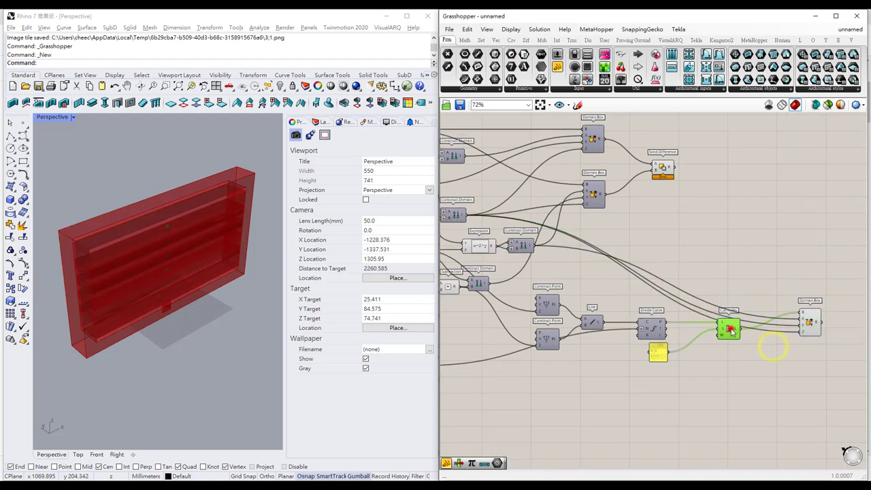
pyautogui.click(770, 358)
pyautogui.moveTo(198, 286); pyautogui.dragTo(79, 217, button='right')
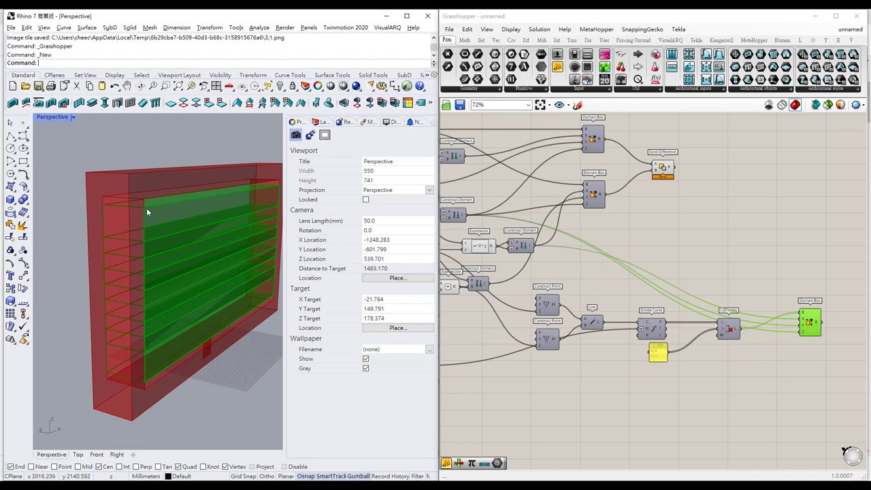
pyautogui.moveTo(164, 227); pyautogui.dragTo(161, 228, button='right')
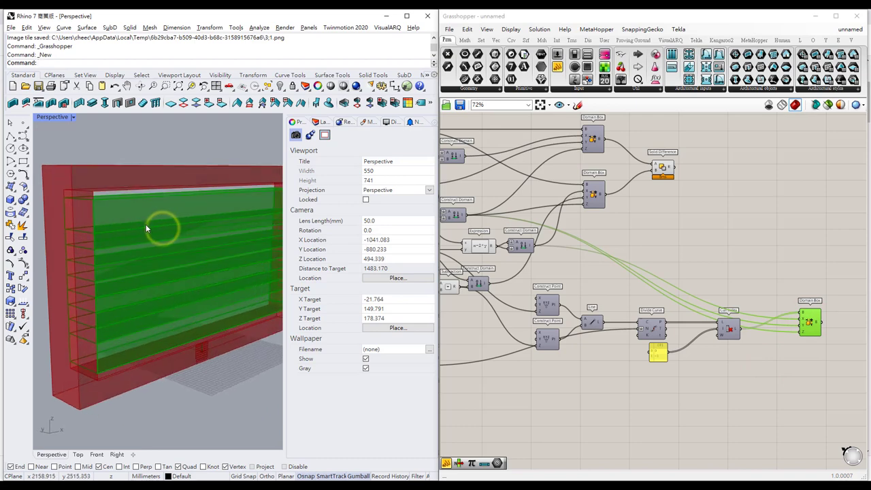
pyautogui.moveTo(694, 391); pyautogui.dragTo(556, 379, button='right')
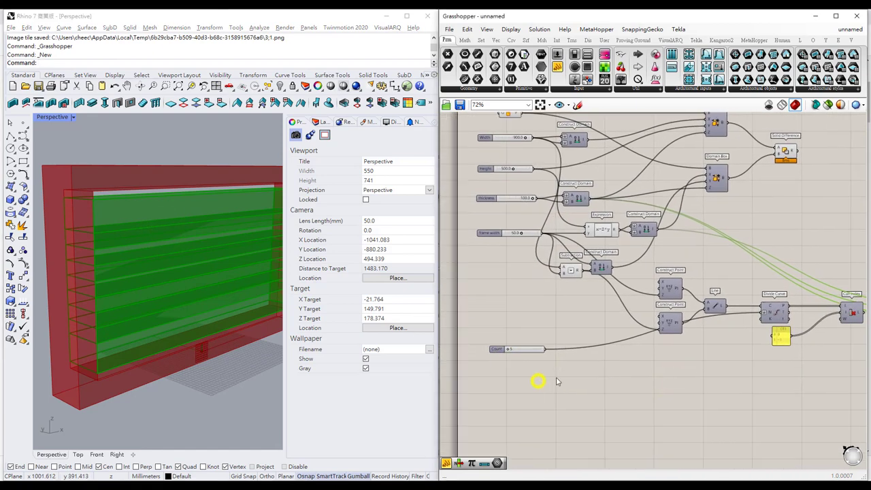
# Step: Add a number slider set to 10.0 above the Count slider and name it "louver height"
pyautogui.doubleClick(505, 329)
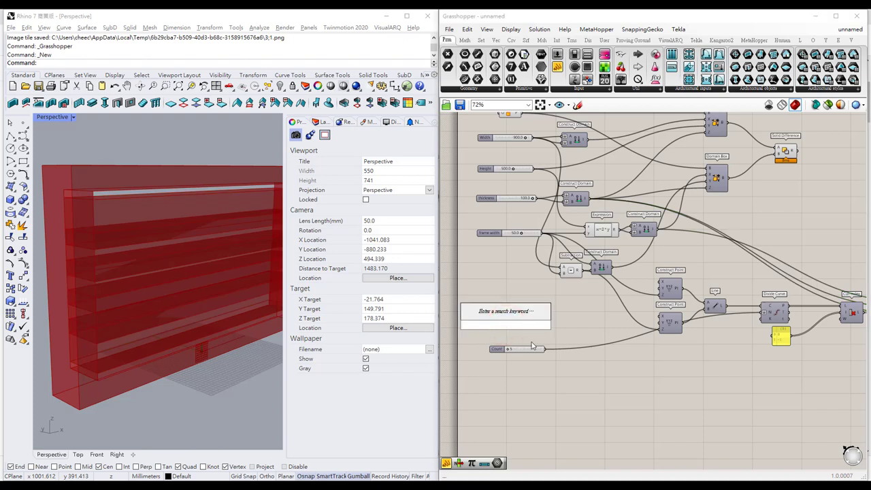
pyautogui.write('10')
pyautogui.press('Return')
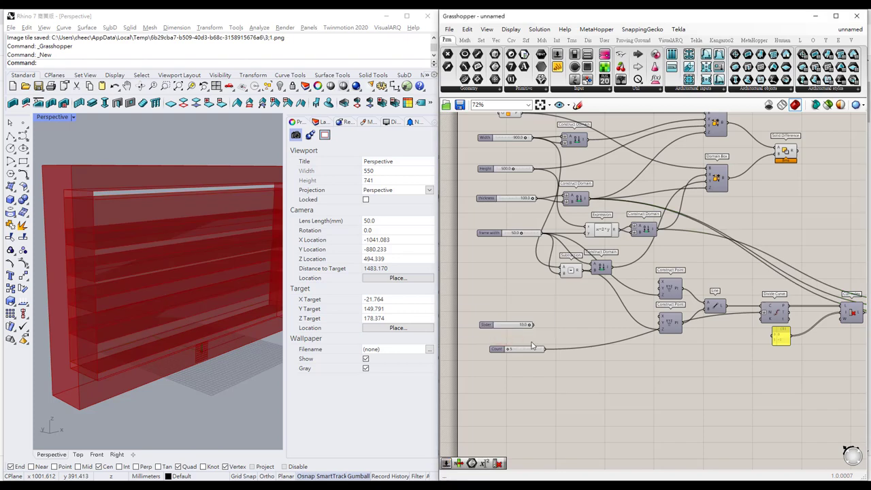
pyautogui.rightClick(512, 325)
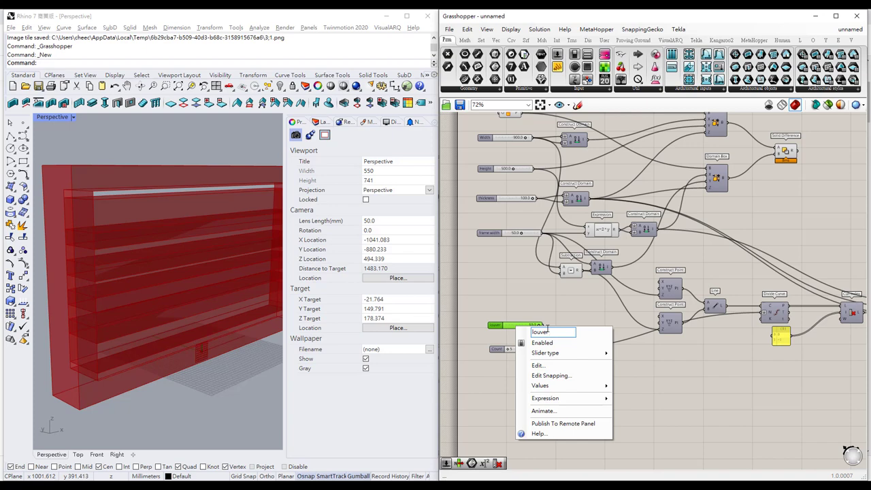
pyautogui.write('louver height')
pyautogui.press('Return')
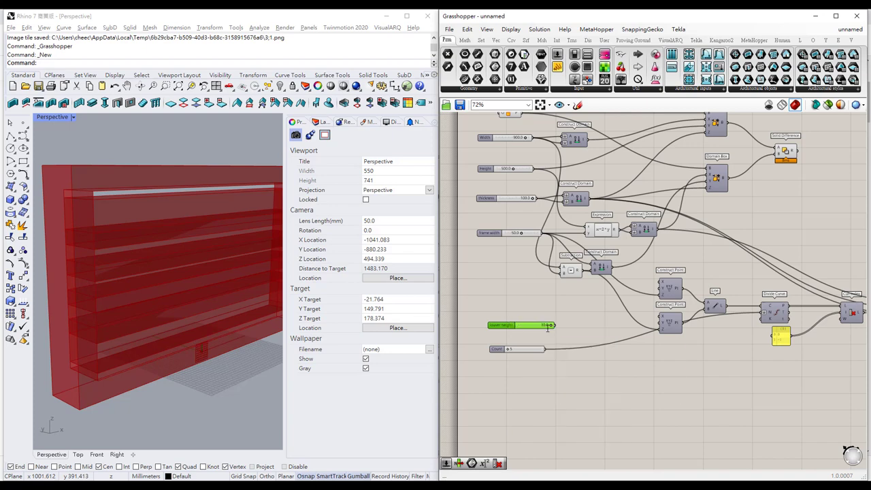
pyautogui.moveTo(576, 330); pyautogui.dragTo(502, 318, button='right')
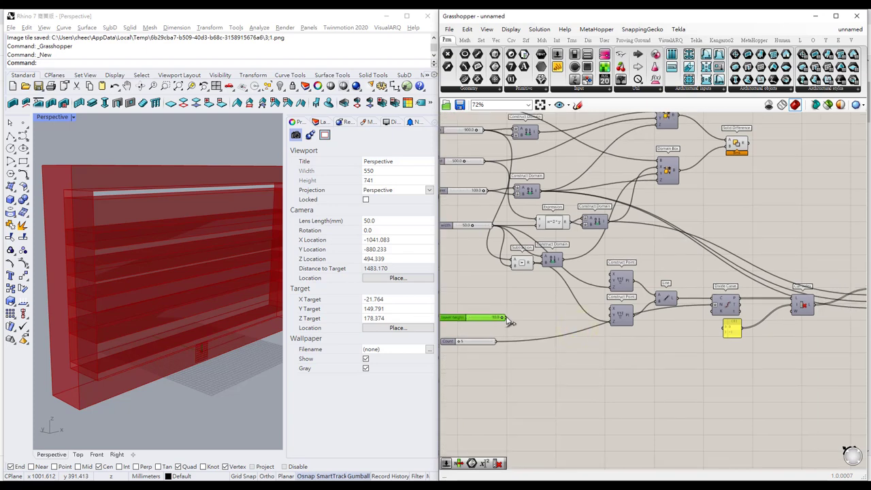
pyautogui.scroll(2, 519, 324)
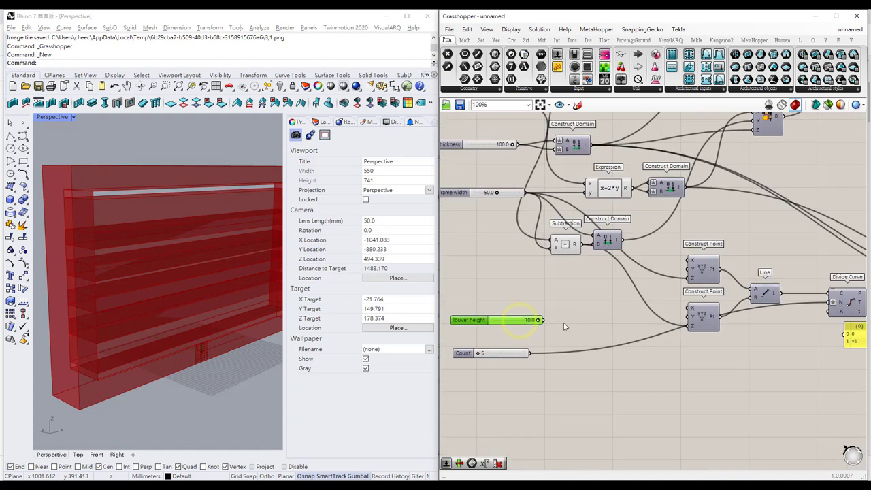
pyautogui.moveTo(511, 324); pyautogui.dragTo(502, 326)
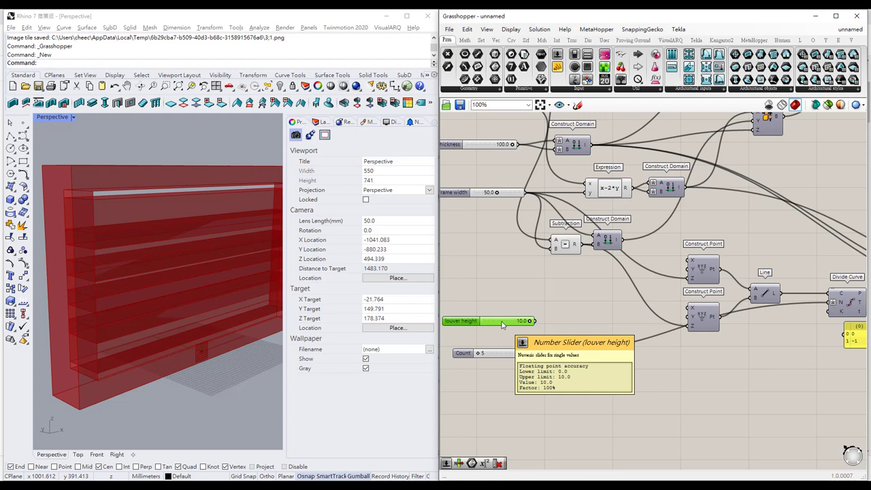
# Step: Copy the Construct Domain that follows the Expression and feed both inputs of the copy from the louver height slider
pyautogui.moveTo(573, 326); pyautogui.dragTo(565, 339, button='right')
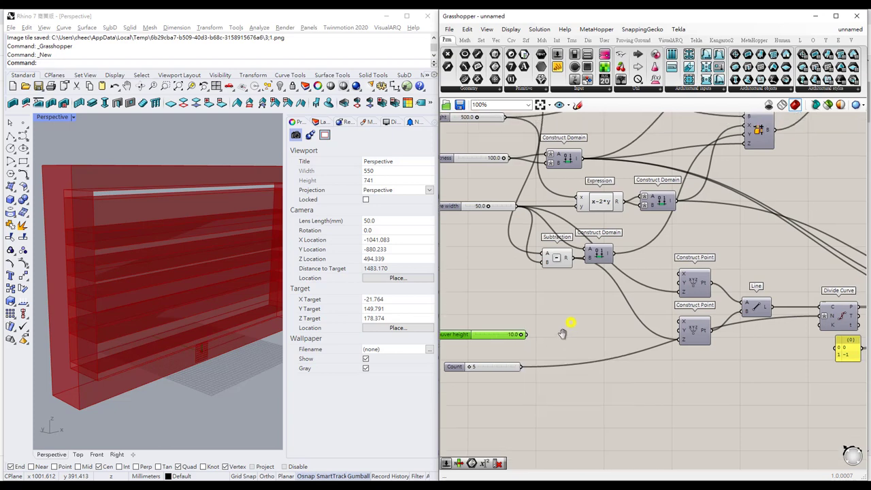
pyautogui.click(655, 201)
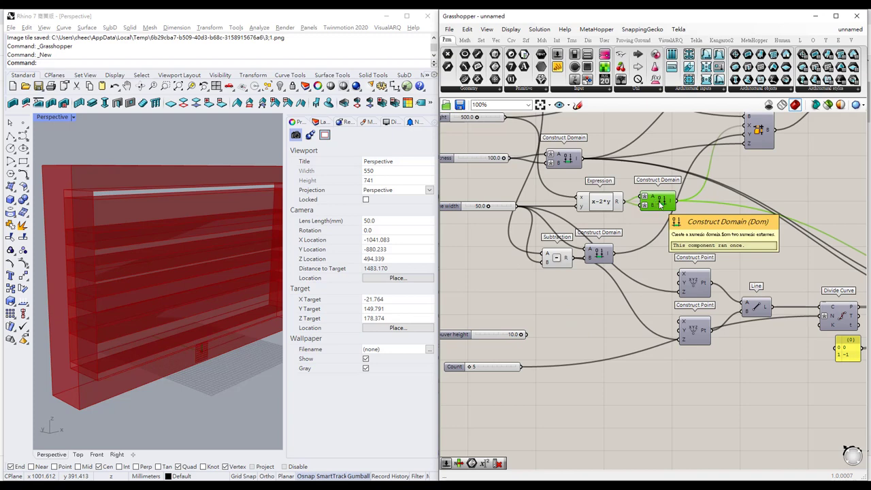
pyautogui.keyDown('alt'); pyautogui.moveTo(658, 202); pyautogui.dragTo(580, 332); pyautogui.keyUp('alt')
pyautogui.moveTo(527, 334); pyautogui.dragTo(565, 337)
pyautogui.moveTo(604, 343); pyautogui.dragTo(532, 327, button='right')
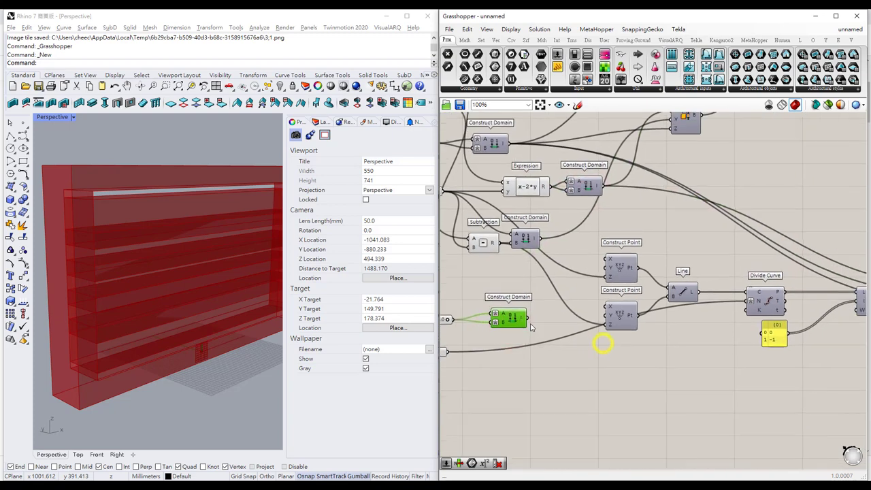
# Step: Connect the louver height domain to the Z input of the louver Domain Box and inspect the slats in the perspective view
pyautogui.moveTo(527, 317); pyautogui.dragTo(785, 315)
pyautogui.scroll(-3, 613, 333)
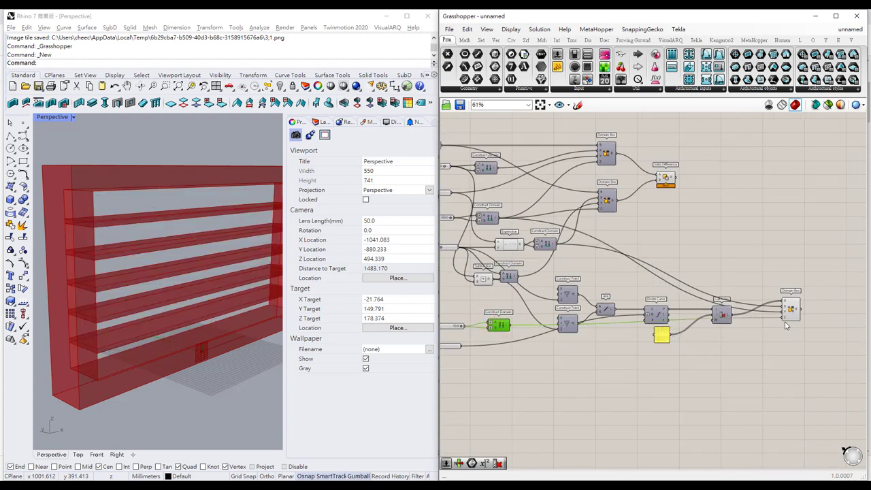
pyautogui.moveTo(224, 296); pyautogui.dragTo(177, 270, button='right')
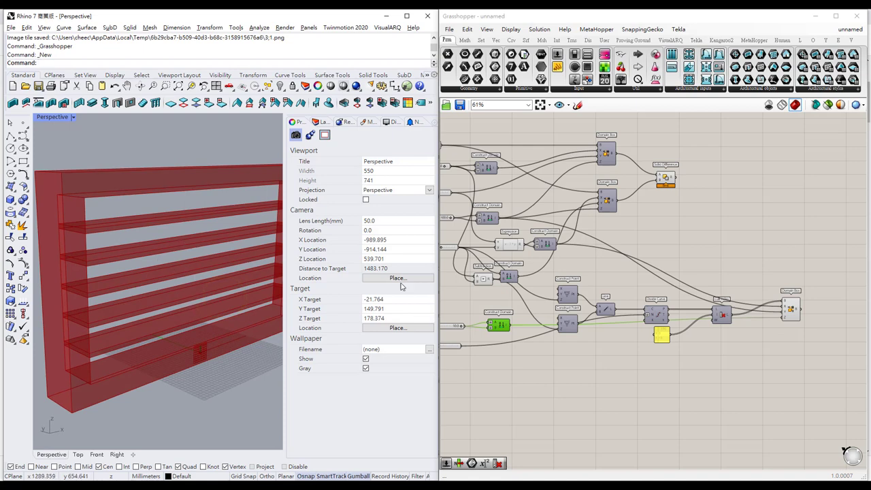
# Step: Rename the Count slider as "louver count"
pyautogui.moveTo(558, 369); pyautogui.dragTo(652, 364, button='right')
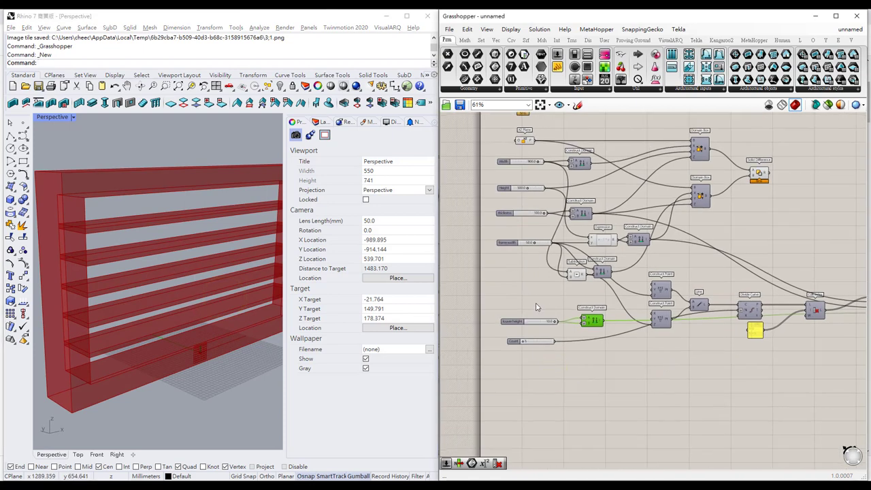
pyautogui.scroll(3, 535, 307)
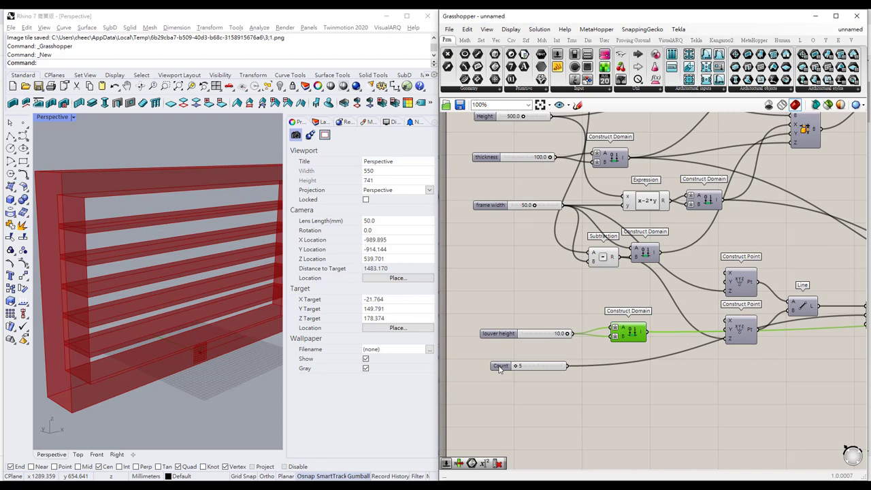
pyautogui.rightClick(501, 368)
pyautogui.doubleClick(557, 371)
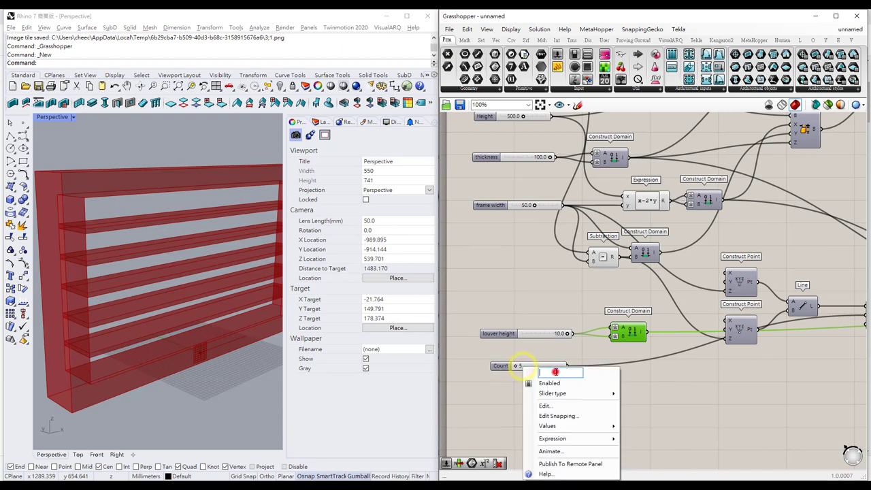
pyautogui.write('(louver count')
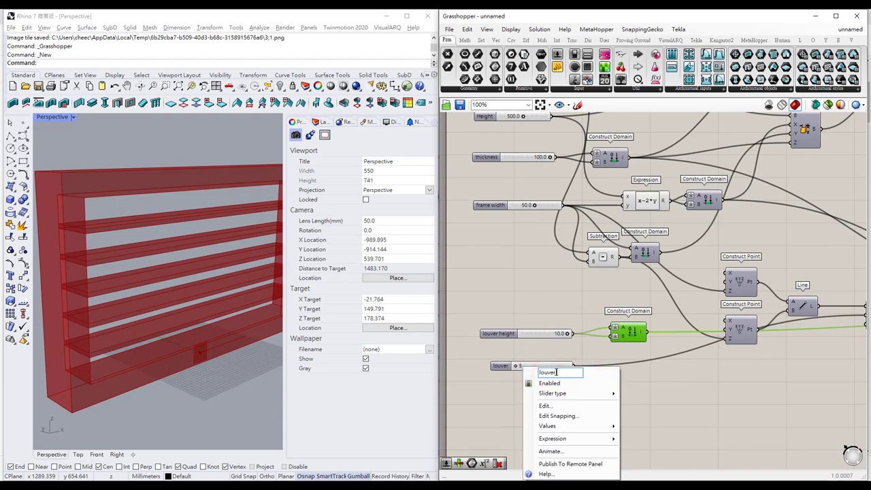
pyautogui.press('Return')
# Step: Set the louver count slider to 10
pyautogui.scroll(4, 544, 372)
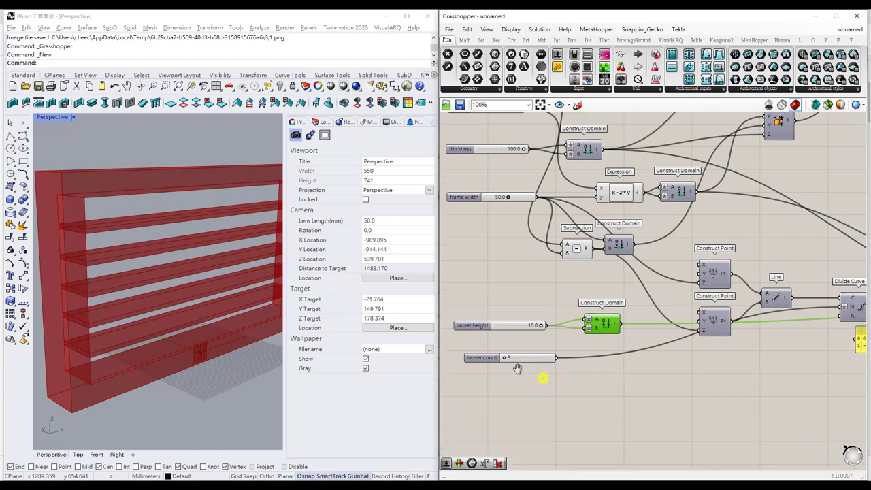
pyautogui.moveTo(536, 351); pyautogui.dragTo(554, 353)
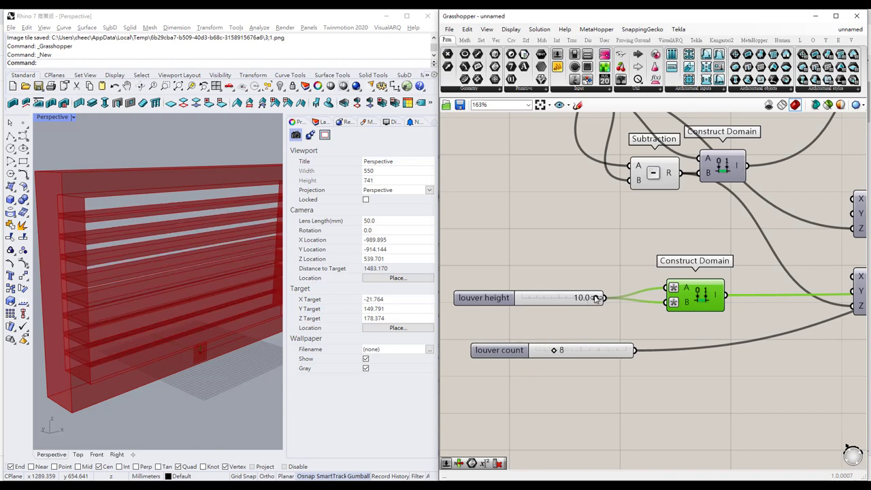
pyautogui.moveTo(596, 299)
pyautogui.mouseDown()
pyautogui.moveTo(548, 300)
pyautogui.moveTo(607, 299)
pyautogui.mouseUp()
pyautogui.moveTo(555, 349); pyautogui.dragTo(568, 351)
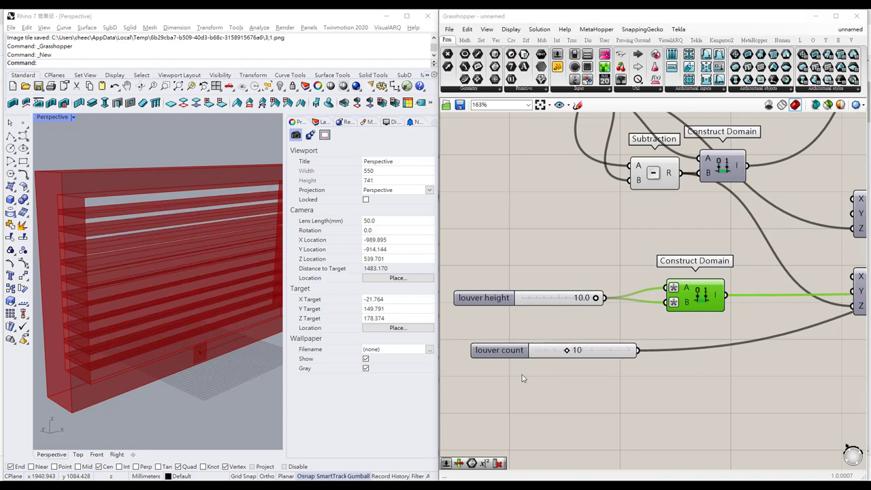
# Step: Add a Rotate Axis component after the louver Domain Box and connect the box output to its G input
pyautogui.scroll(-5, 726, 378)
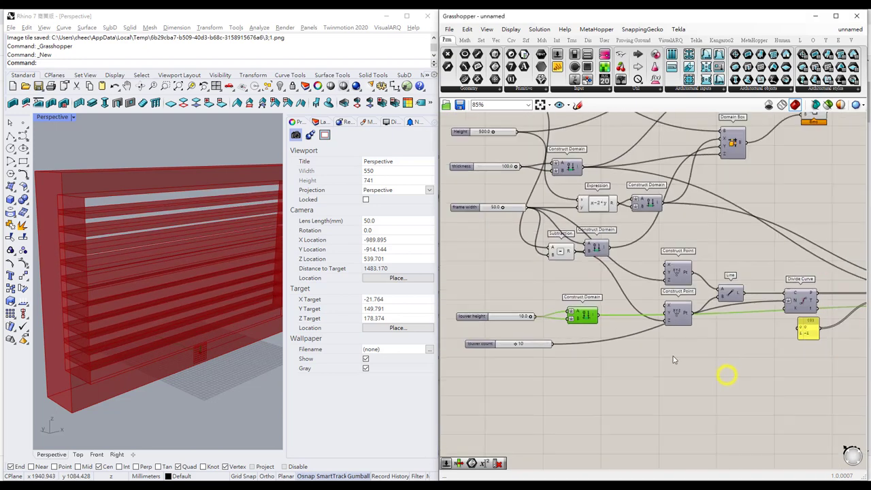
pyautogui.scroll(4, 591, 331)
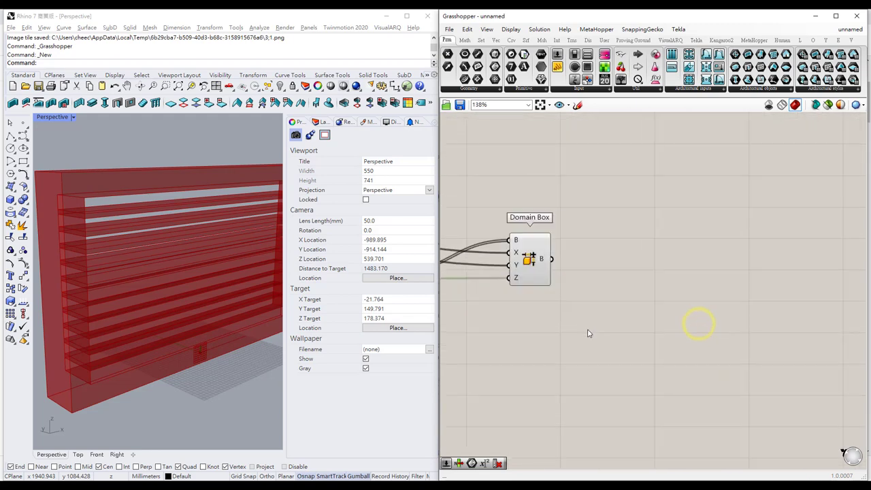
pyautogui.click(540, 273)
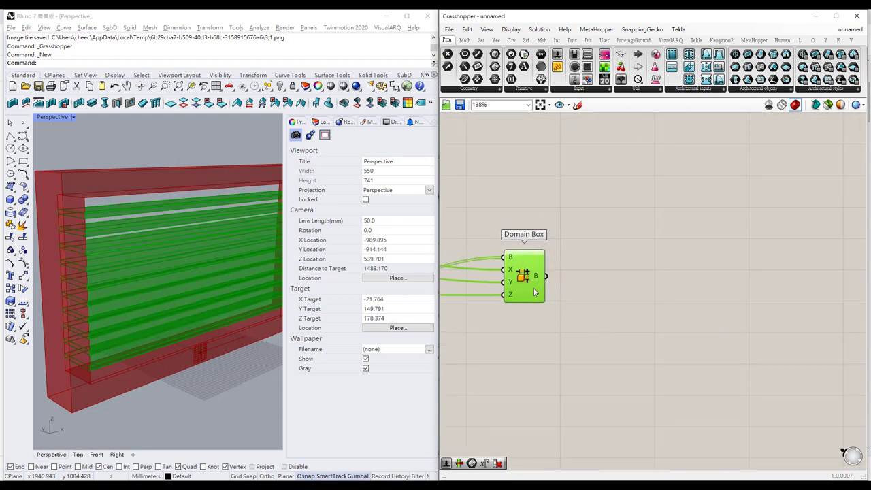
pyautogui.doubleClick(577, 283)
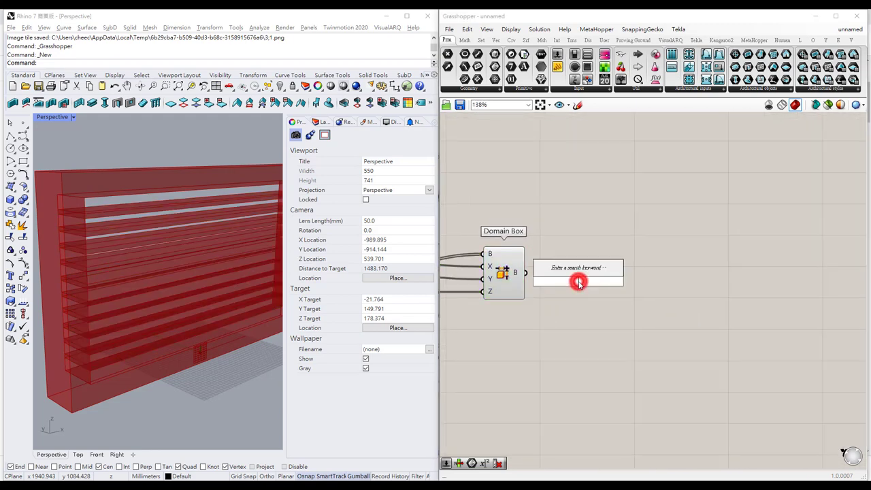
pyautogui.write('rota')
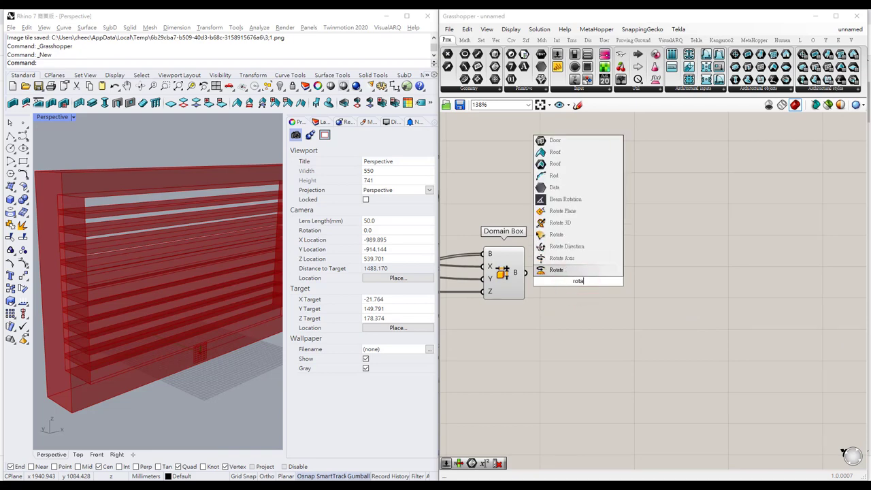
pyautogui.click(568, 260)
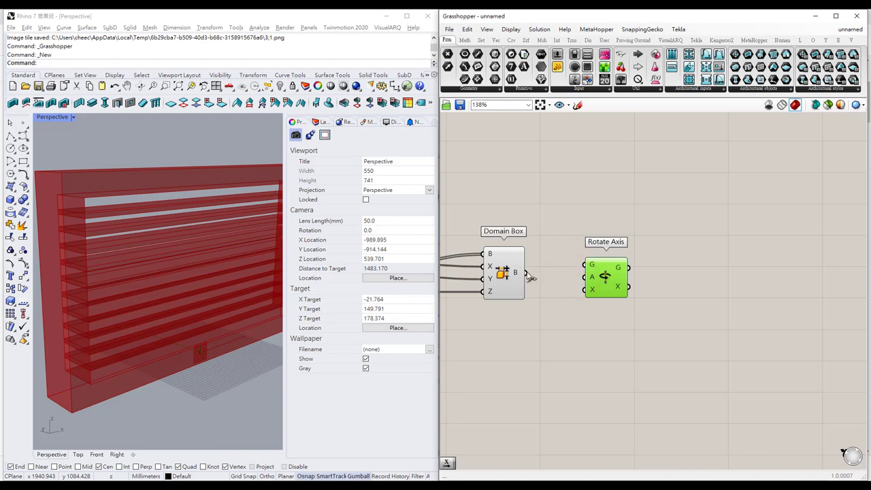
pyautogui.moveTo(525, 272); pyautogui.dragTo(616, 286)
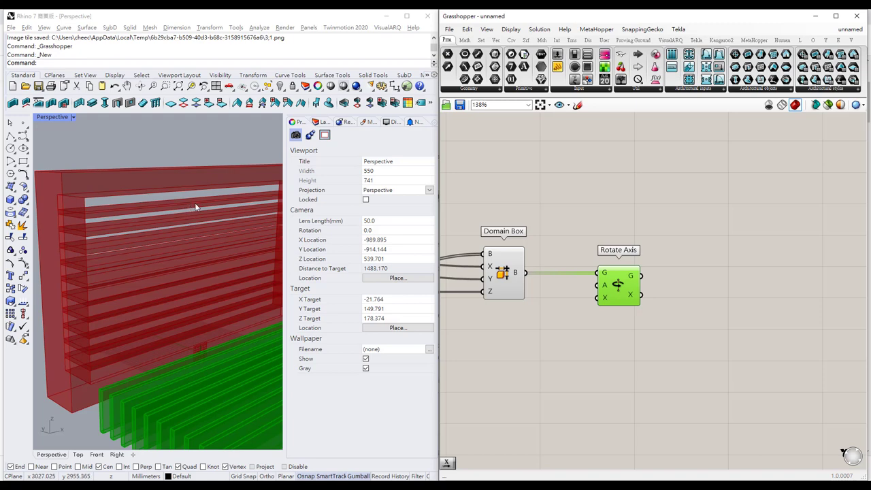
# Step: Add a Line SDL component below the louver Domain Box and connect Cull Index's L output to its S input
pyautogui.moveTo(503, 317); pyautogui.dragTo(572, 317, button='right')
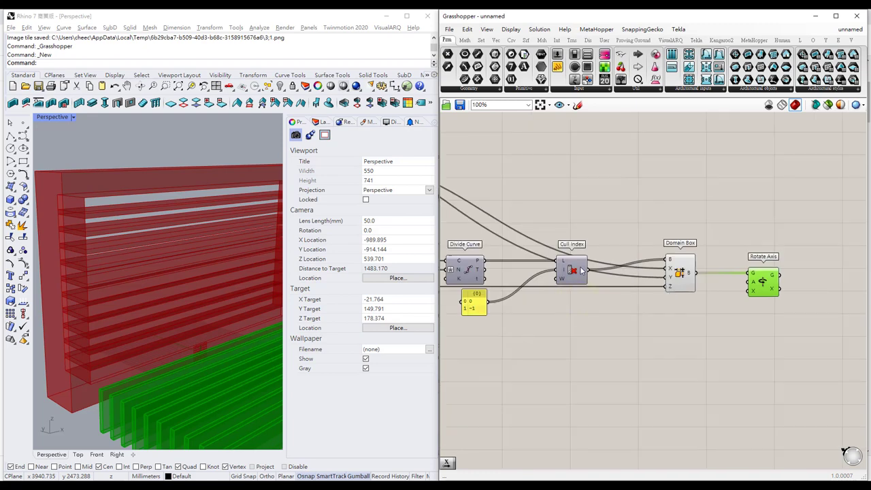
pyautogui.scroll(2, 578, 311)
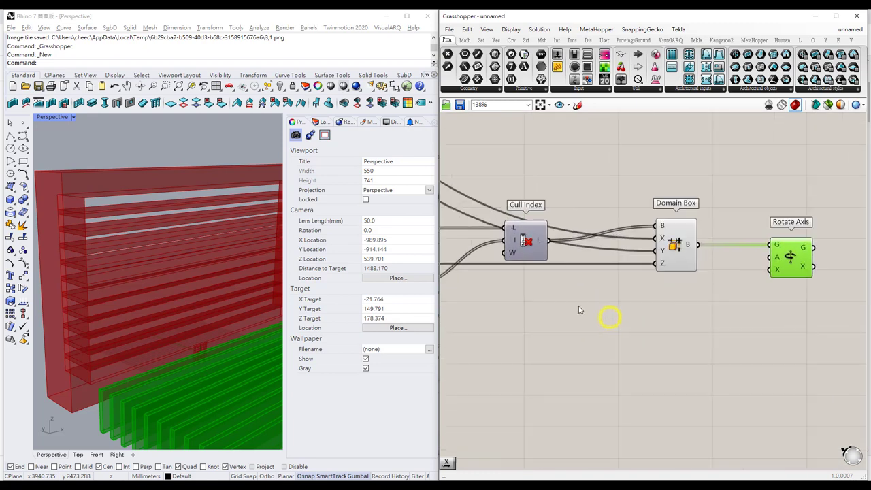
pyautogui.click(594, 314)
pyautogui.doubleClick(594, 314)
pyautogui.write('line')
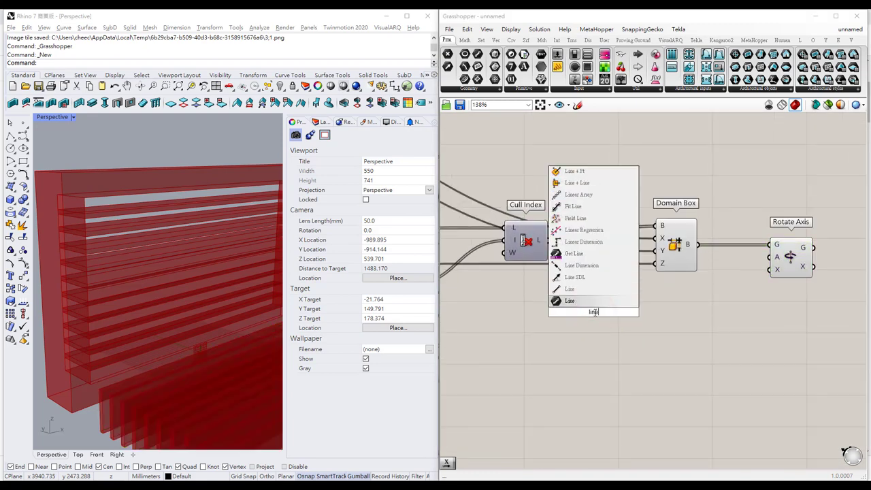
pyautogui.click(589, 280)
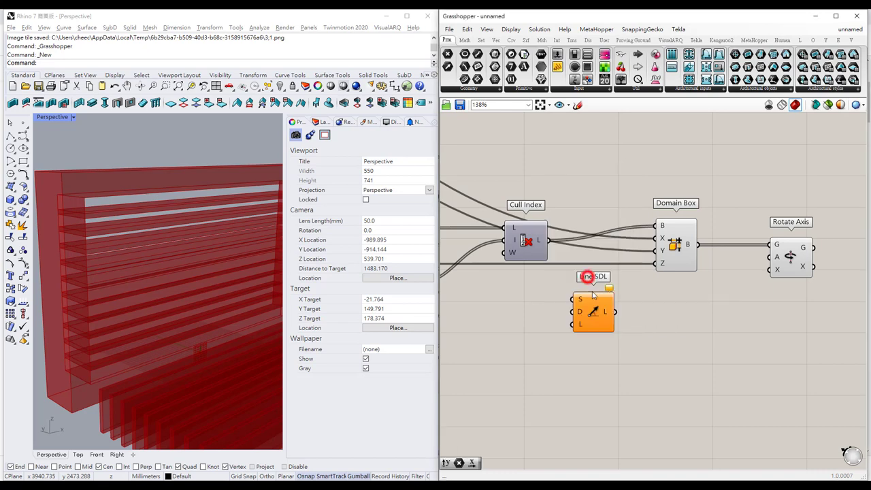
pyautogui.click(590, 300)
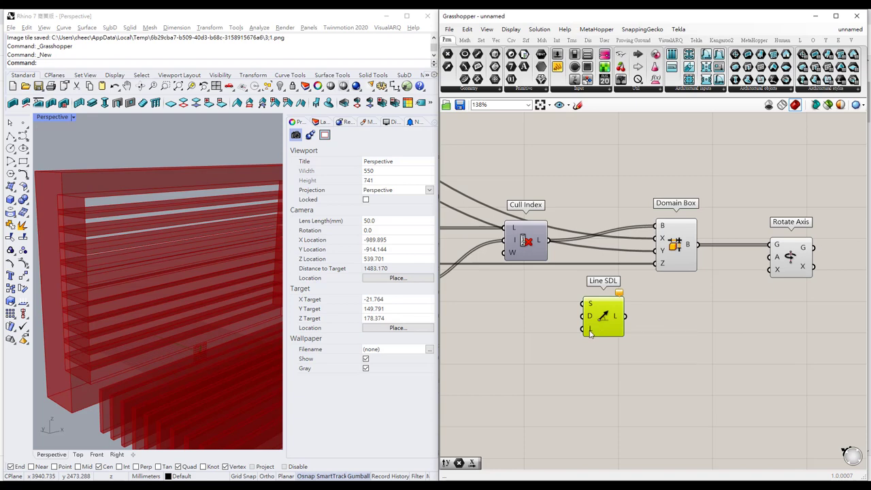
pyautogui.moveTo(591, 332); pyautogui.dragTo(598, 335)
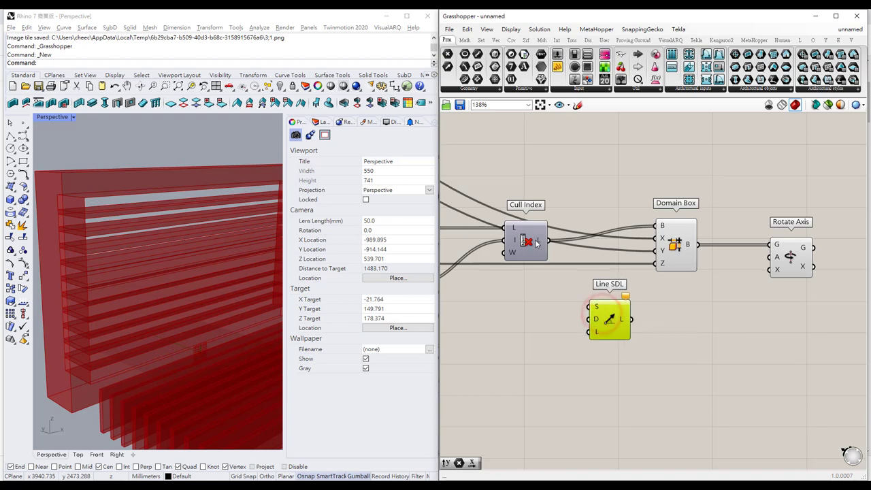
pyautogui.moveTo(551, 243); pyautogui.dragTo(589, 307)
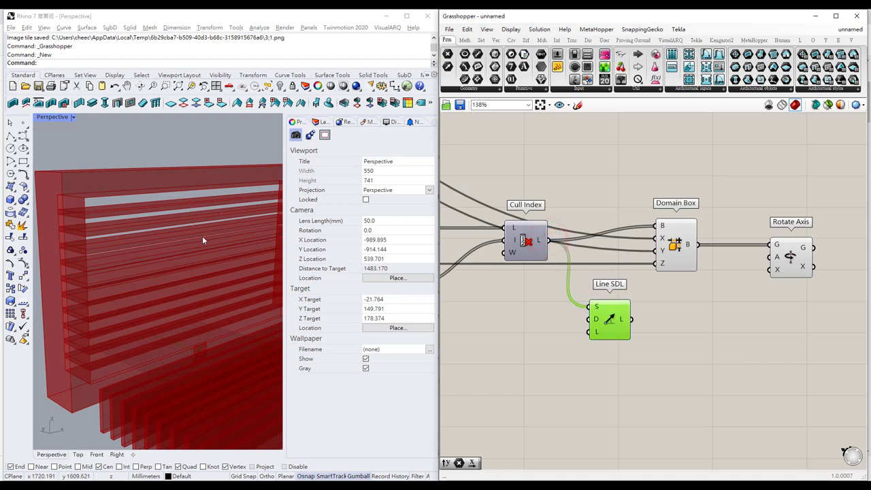
# Step: Add a Unit X vector beside Line SDL and connect it to the D input
pyautogui.doubleClick(564, 317)
pyautogui.write('x')
pyautogui.press('Return')
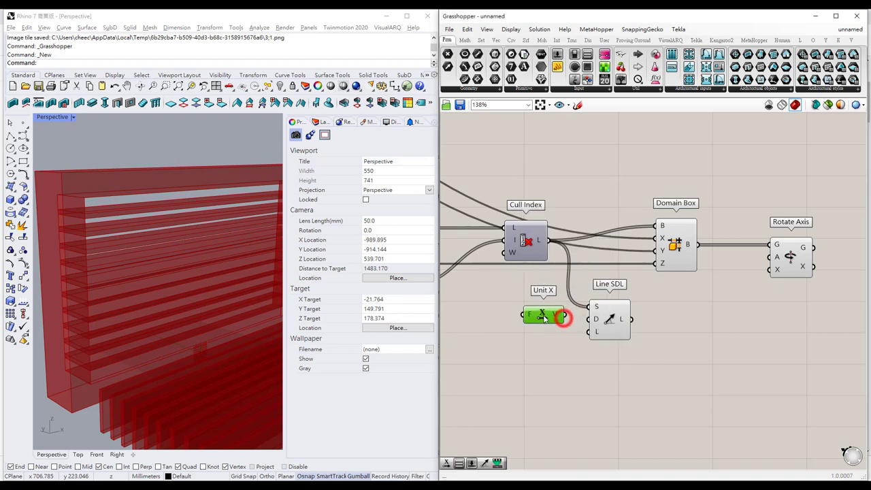
pyautogui.moveTo(557, 318); pyautogui.dragTo(589, 319)
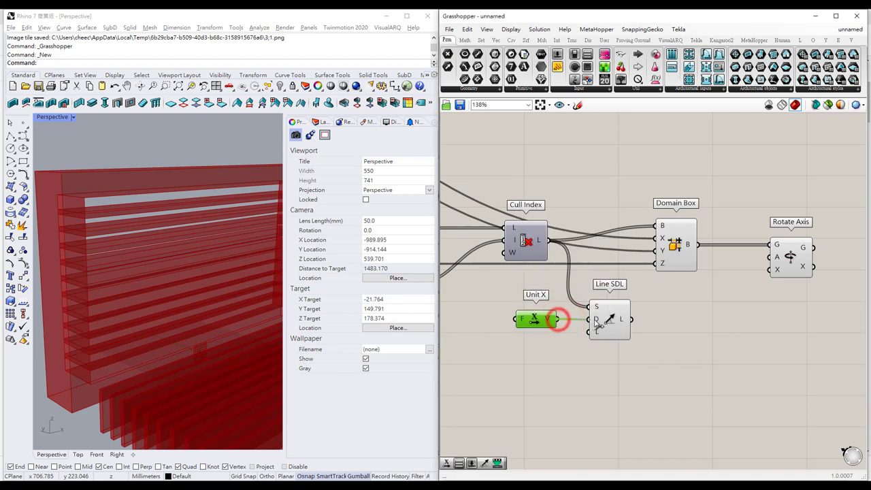
# Step: Connect Line SDL's L output to Rotate Axis's X input and space out the Unit X and Rotate Axis components
pyautogui.click(533, 324)
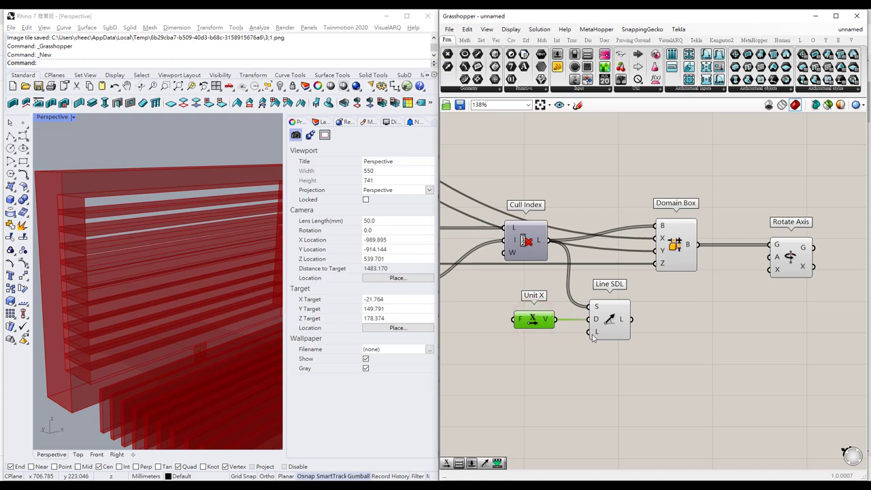
pyautogui.moveTo(596, 334)
pyautogui.moveTo(643, 318); pyautogui.dragTo(597, 324, button='right')
pyautogui.scroll(-1, 605, 320)
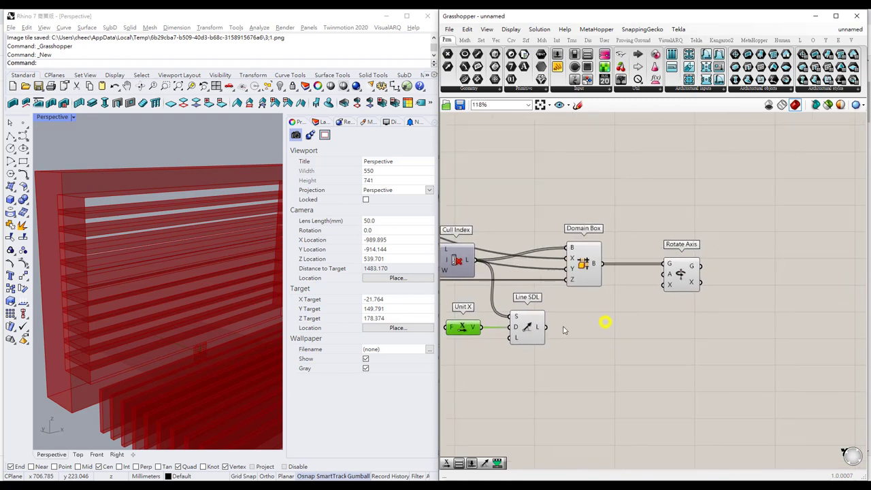
pyautogui.moveTo(548, 329); pyautogui.dragTo(584, 322)
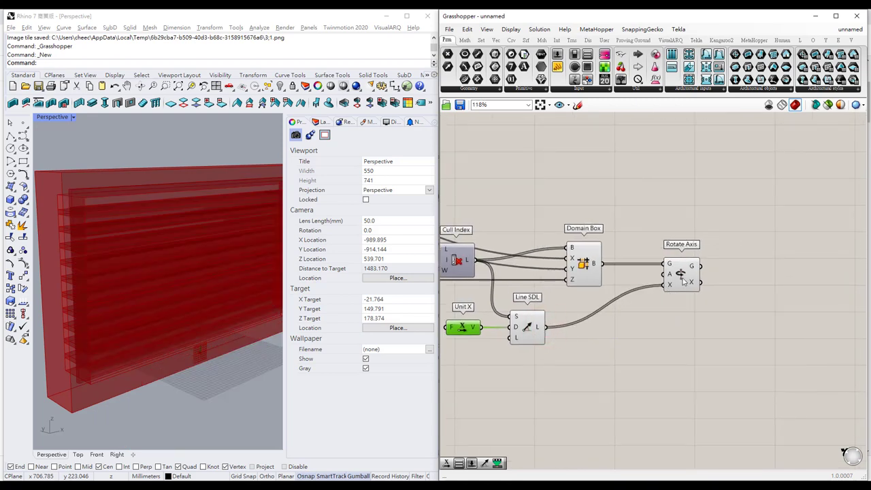
pyautogui.moveTo(683, 280); pyautogui.dragTo(692, 281)
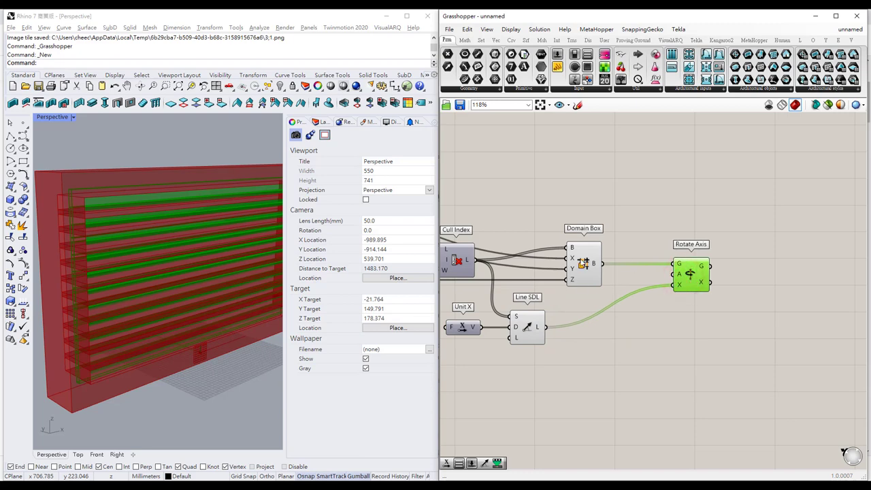
# Step: Compare the original louver boxes, the axis lines and the rotated louvers in the viewport, and check Rotate Axis's angle input
pyautogui.click(583, 264)
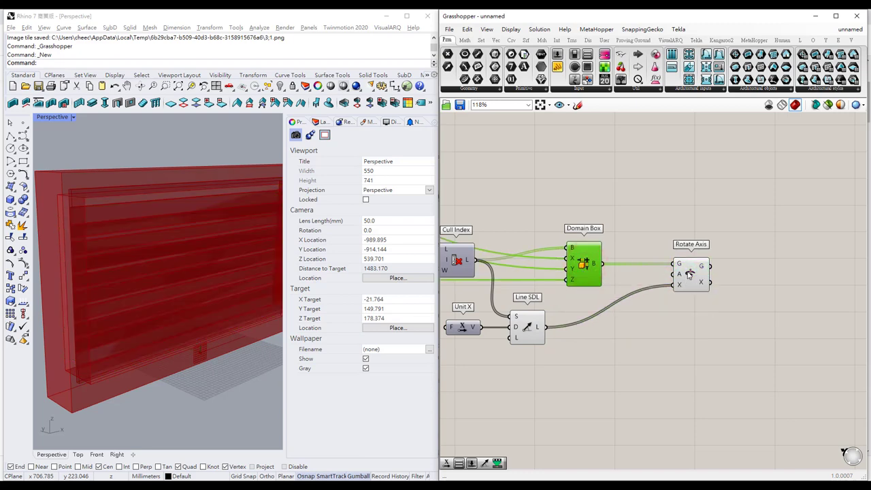
pyautogui.click(689, 273)
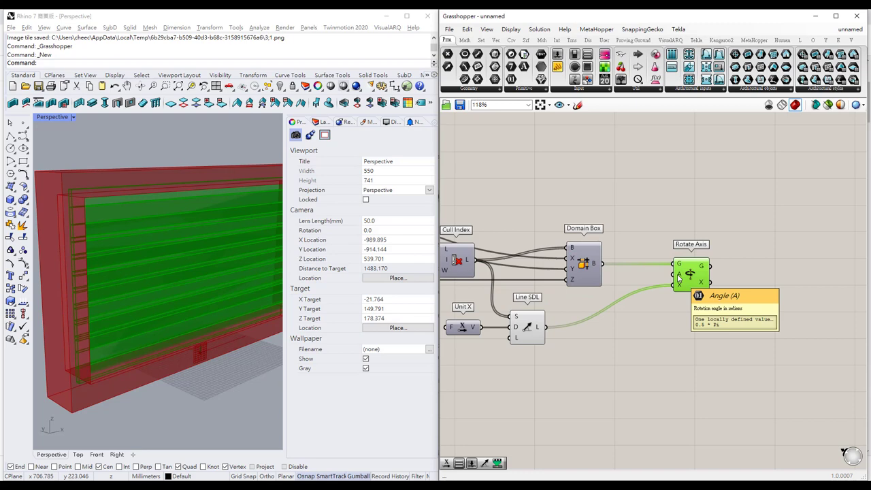
pyautogui.moveTo(679, 276); pyautogui.dragTo(691, 277)
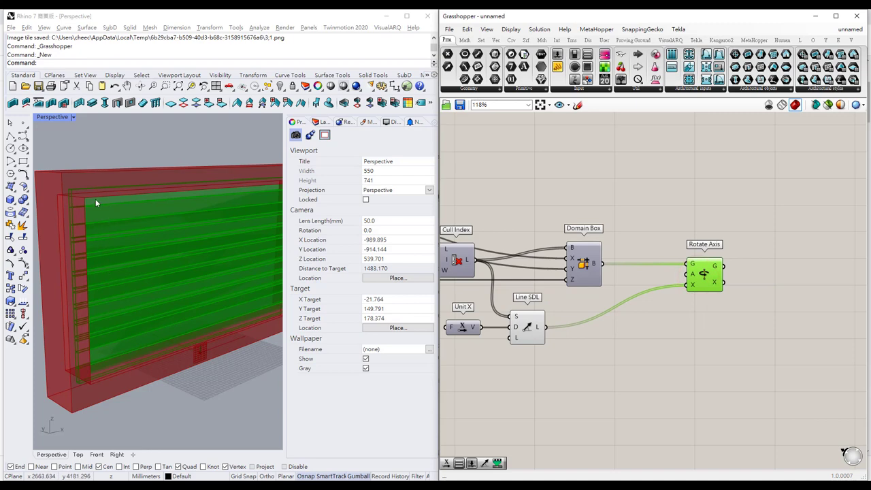
pyautogui.moveTo(108, 235); pyautogui.dragTo(97, 220, button='right')
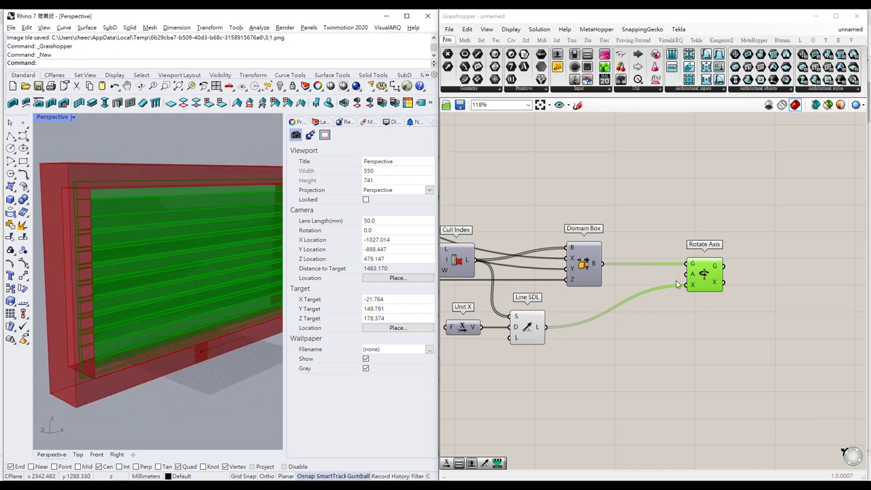
pyautogui.moveTo(704, 275); pyautogui.dragTo(719, 275)
pyautogui.moveTo(594, 334); pyautogui.dragTo(640, 331, button='right')
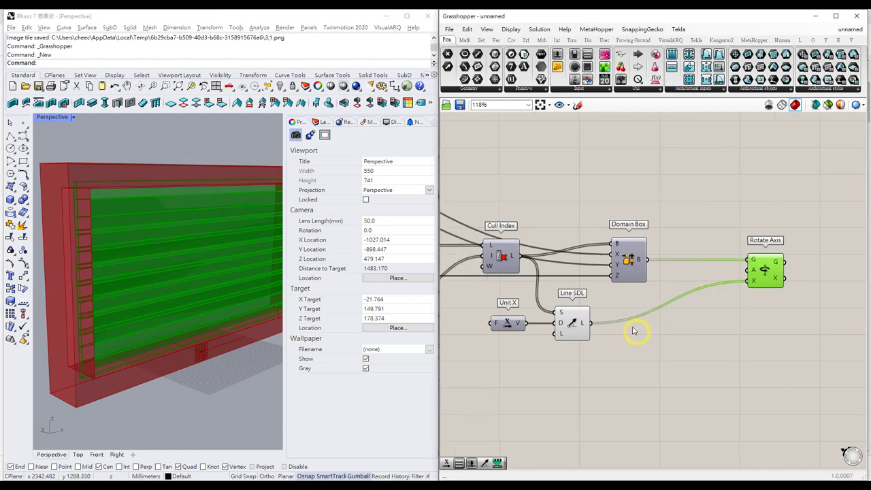
pyautogui.click(575, 327)
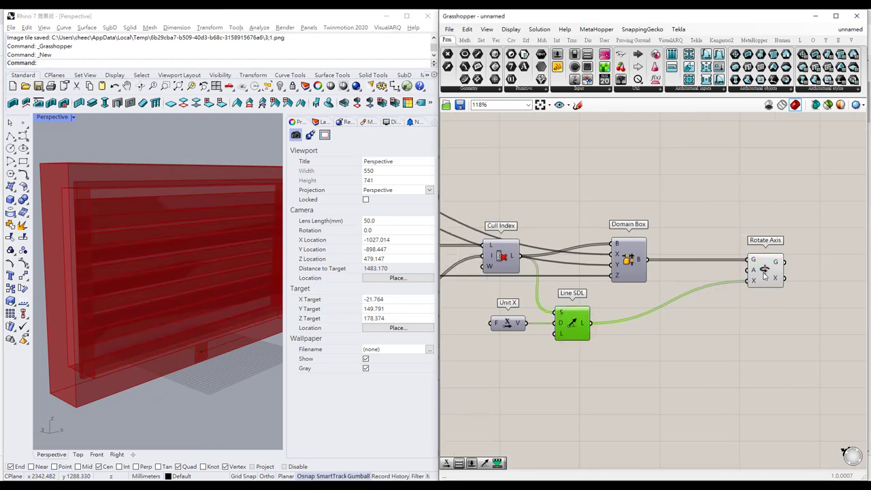
pyautogui.click(763, 274)
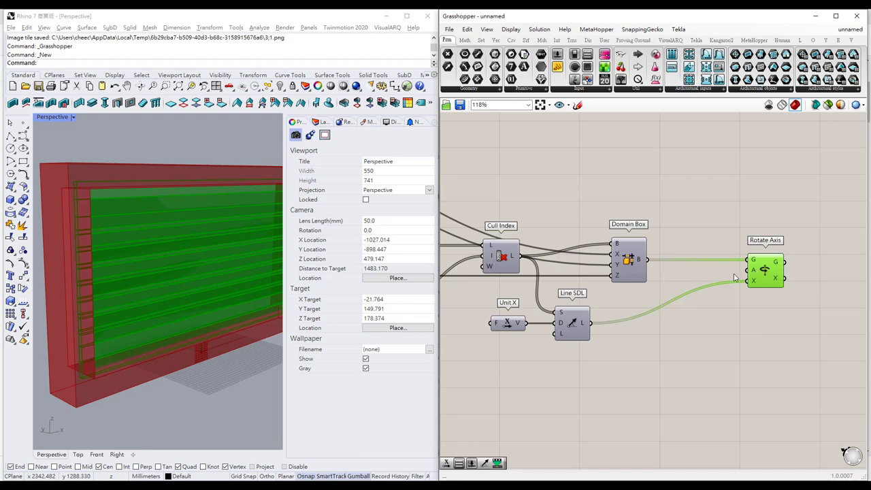
pyautogui.moveTo(755, 273)
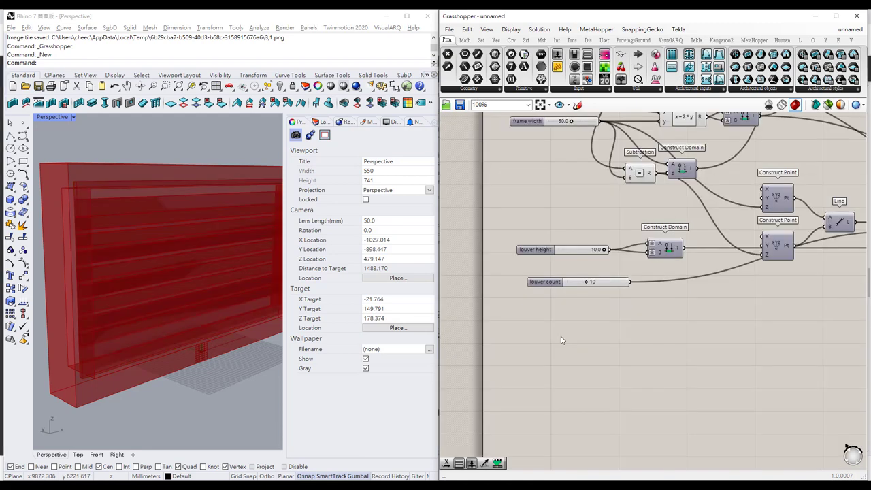
# Step: Add a number slider ranging from 0.0 to 1.0 below the louver count slider
pyautogui.doubleClick(562, 338)
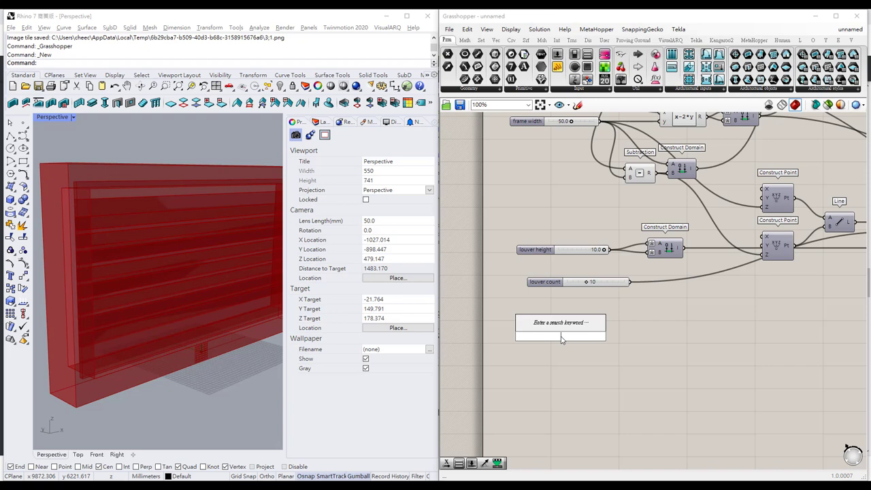
pyautogui.write('0')
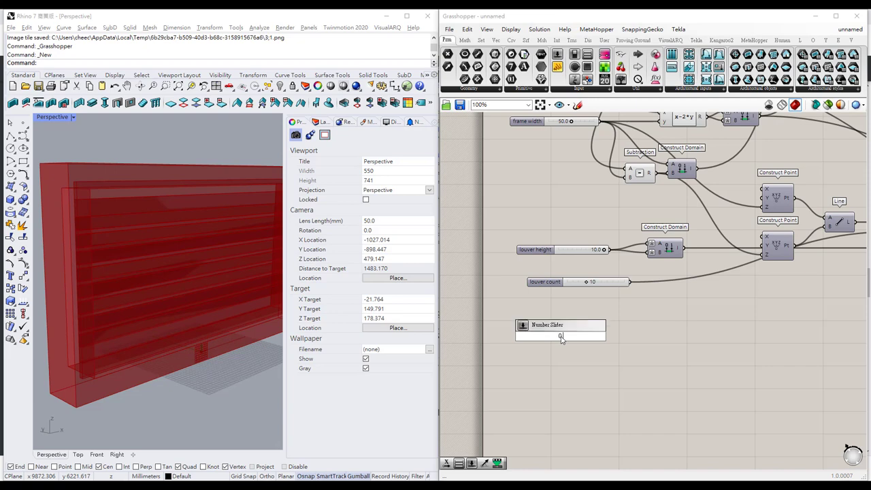
pyautogui.write('..1.0')
pyautogui.press('Return')
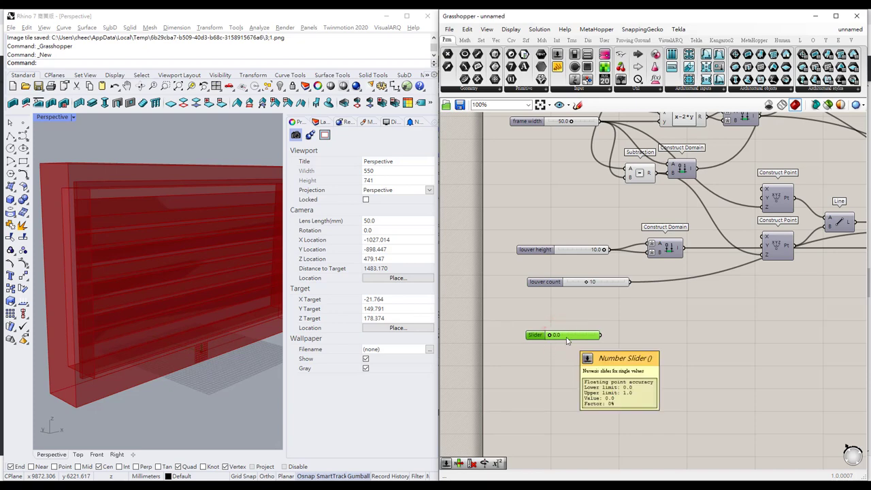
# Step: Name the new 0.0 to 1.0 slider Aperture and reposition it slightly below the louver count slider
pyautogui.scroll(3, 567, 340)
pyautogui.rightClick(552, 340)
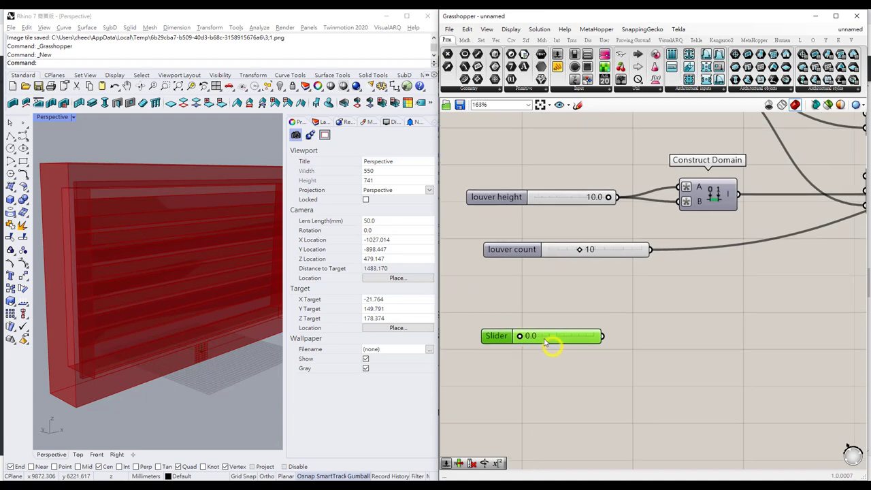
pyautogui.click(577, 345)
pyautogui.write('A')
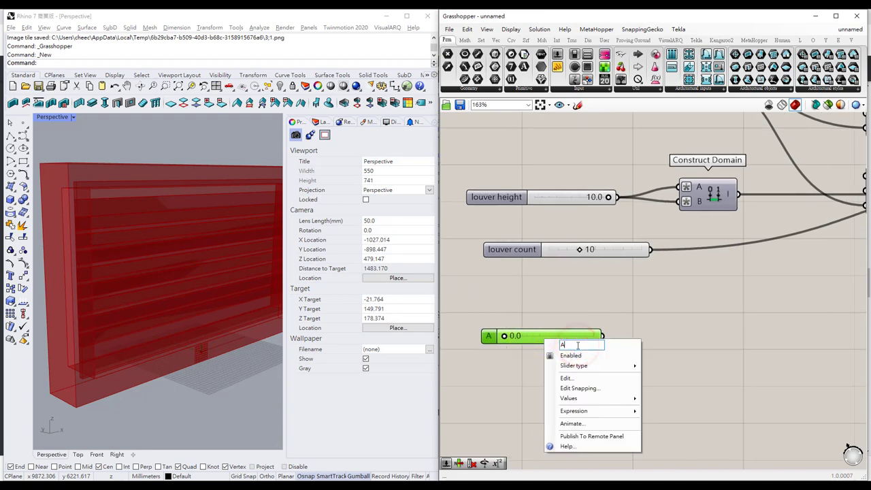
pyautogui.write('perture')
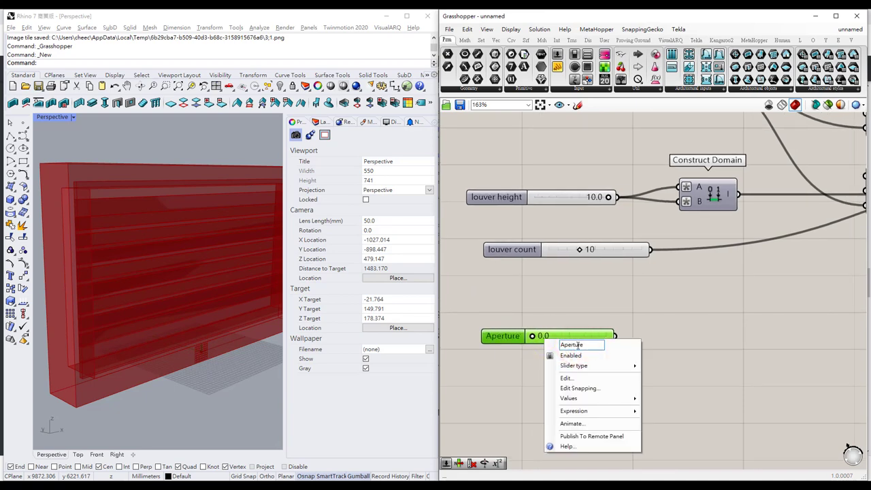
pyautogui.click(592, 311)
pyautogui.moveTo(582, 330); pyautogui.dragTo(575, 334)
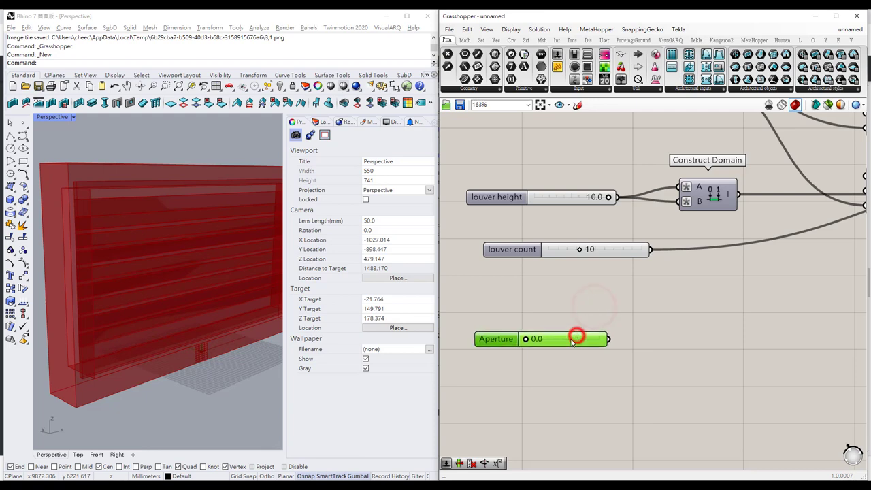
# Step: Extend the Aperture slider's name to Aperture(%)
pyautogui.rightClick(577, 339)
pyautogui.click(615, 342)
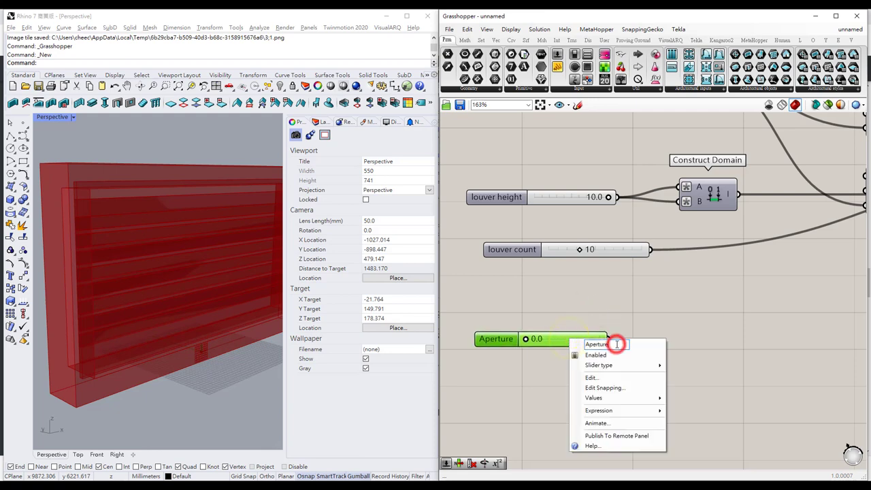
pyautogui.write('()')
pyautogui.press('Left')
pyautogui.write('%')
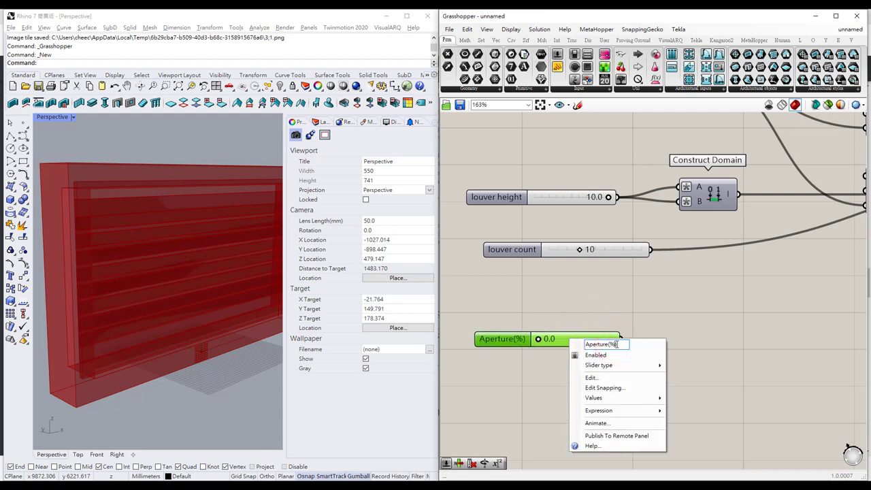
pyautogui.click(546, 385)
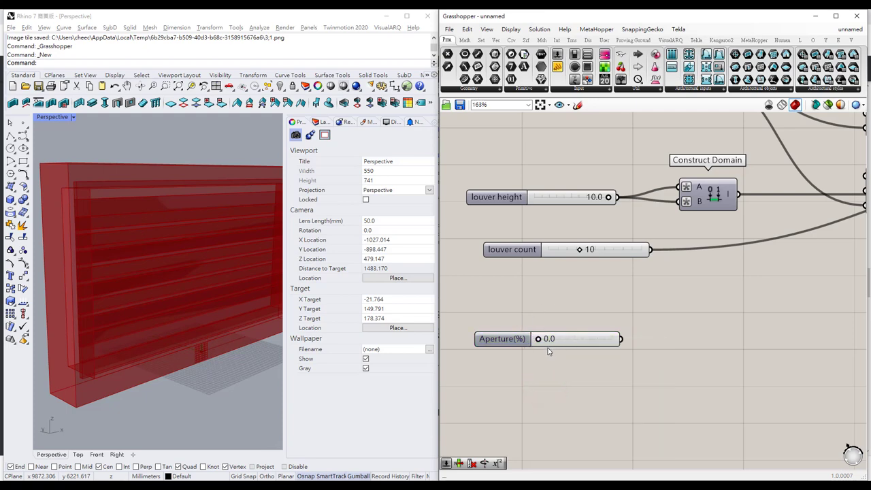
# Step: Add a Remap Numbers component beside the Aperture(%) slider and connect the slider to its V input
pyautogui.click(571, 344)
pyautogui.scroll(-2, 632, 342)
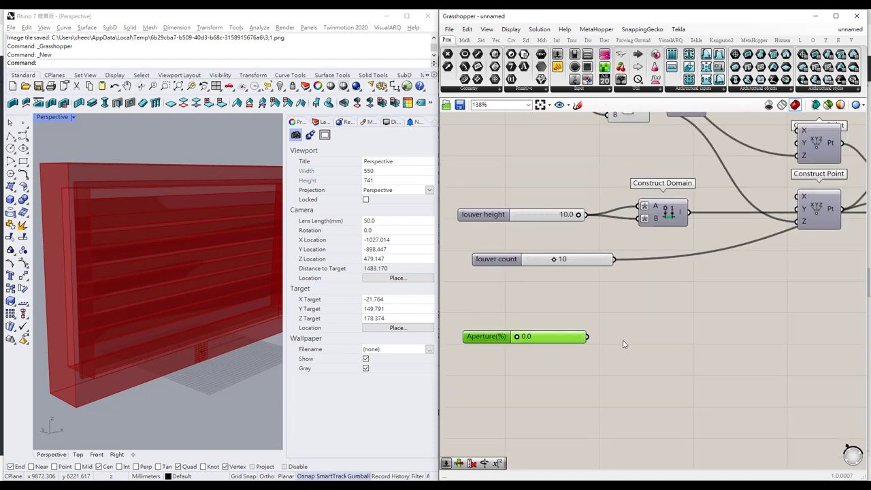
pyautogui.scroll(-2, 623, 345)
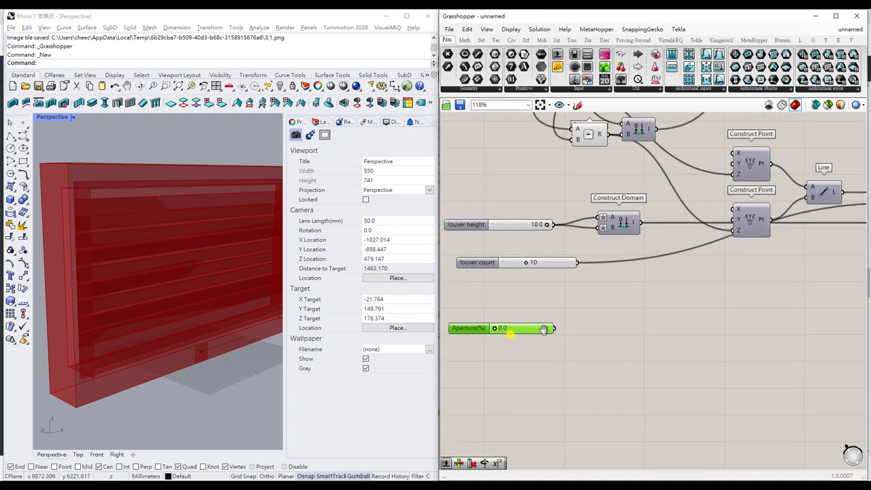
pyautogui.moveTo(543, 328); pyautogui.dragTo(554, 327, button='right')
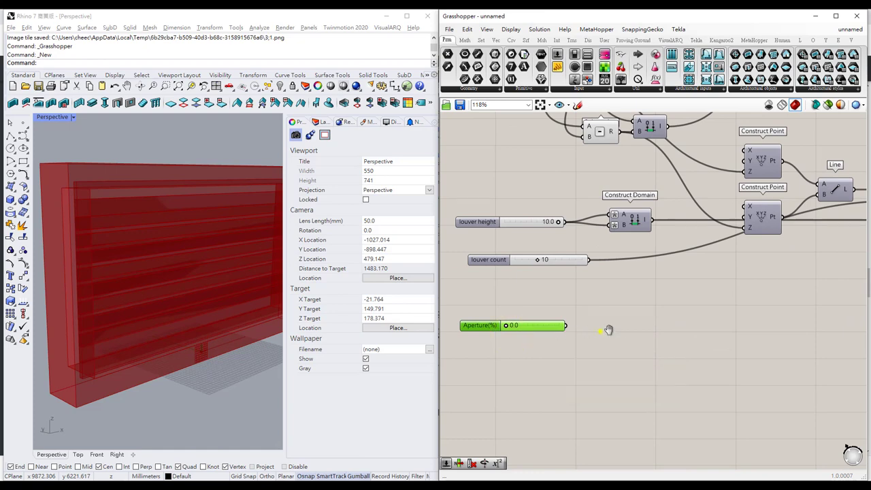
pyautogui.scroll(2, 608, 329)
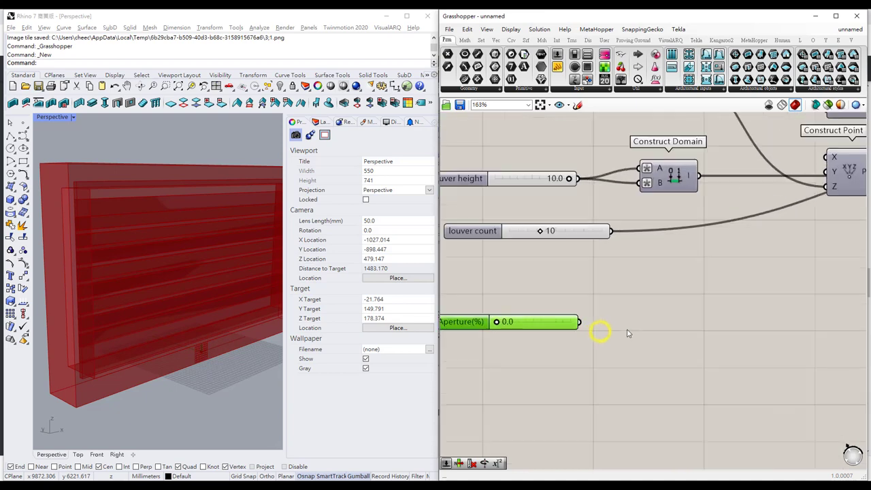
pyautogui.doubleClick(674, 321)
pyautogui.write('rema')
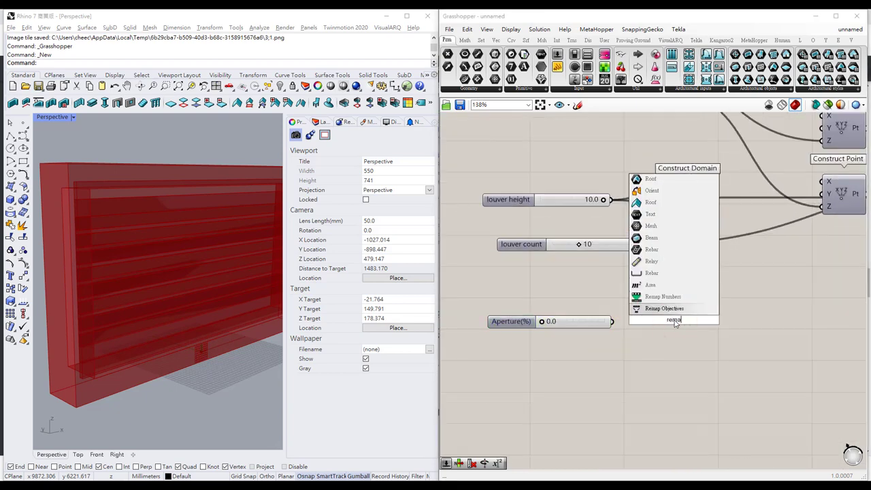
pyautogui.click(663, 297)
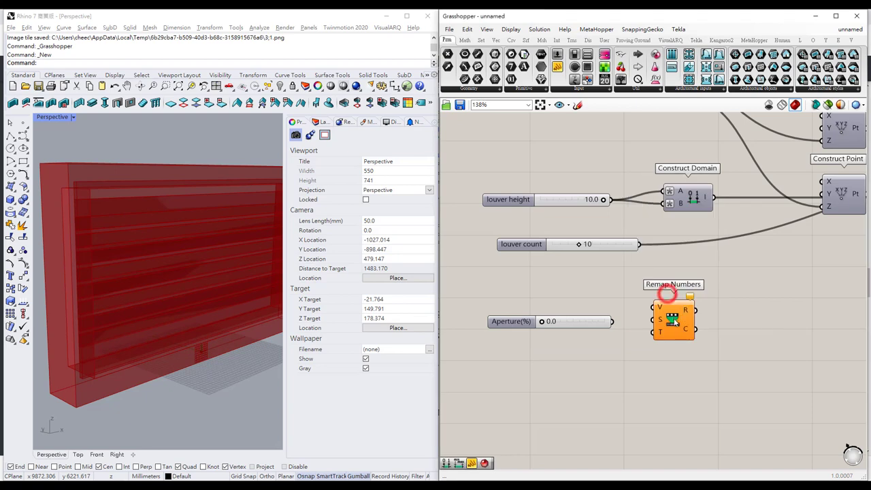
pyautogui.moveTo(611, 321); pyautogui.dragTo(681, 308)
# Step: Align the Aperture(%) slider with the V input and move Remap Numbers further from it to make room between them
pyautogui.moveTo(596, 324); pyautogui.dragTo(597, 306)
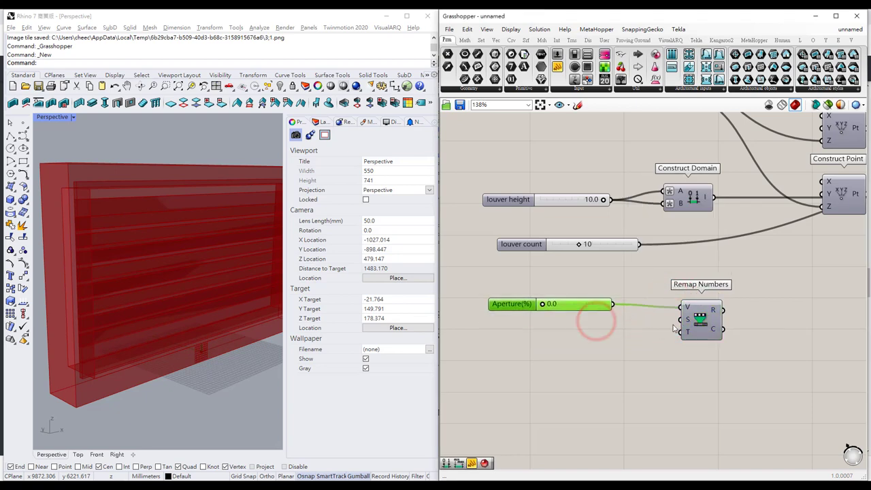
pyautogui.moveTo(658, 333); pyautogui.dragTo(622, 333, button='right')
pyautogui.moveTo(551, 308); pyautogui.dragTo(550, 312)
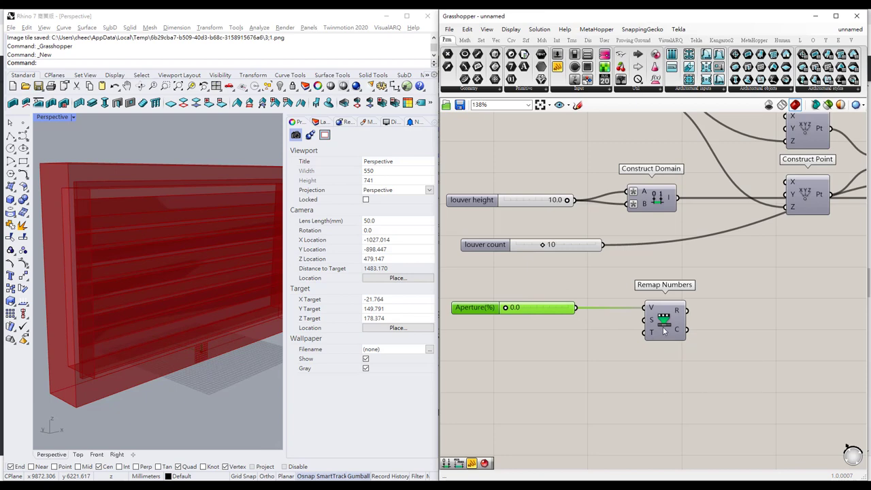
pyautogui.moveTo(658, 321); pyautogui.dragTo(675, 321)
pyautogui.moveTo(605, 333); pyautogui.dragTo(606, 330, button='right')
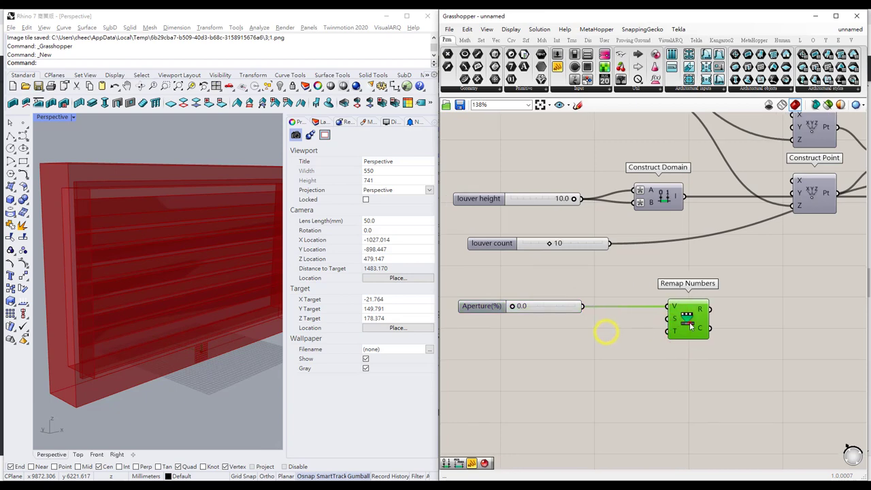
# Step: Add a panel containing 0.5 below the Aperture(%) slider's wire and connect it to Remap Numbers' T input
pyautogui.click(631, 335)
pyautogui.doubleClick(631, 335)
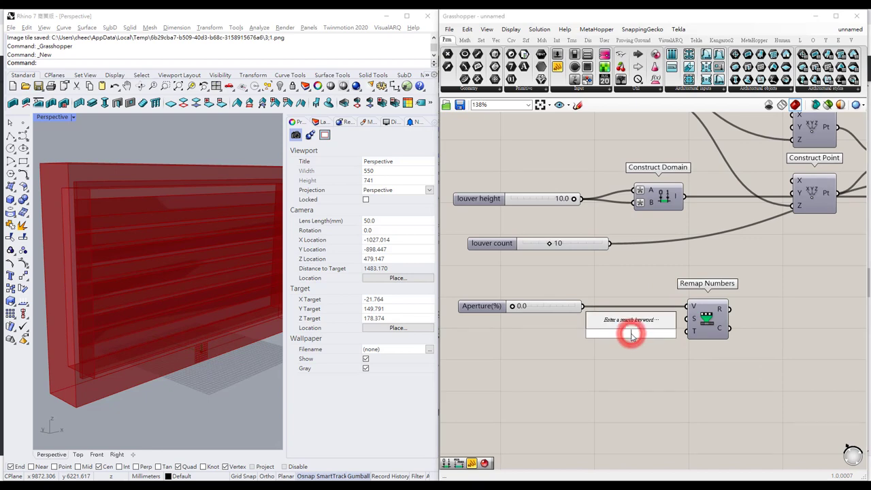
pyautogui.write('panel')
pyautogui.press('Return')
pyautogui.press('Return')
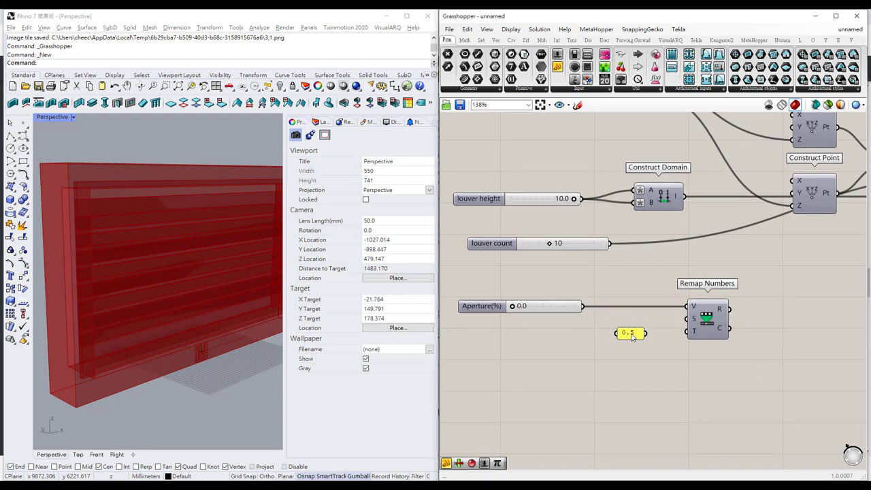
pyautogui.moveTo(627, 332); pyautogui.dragTo(692, 332)
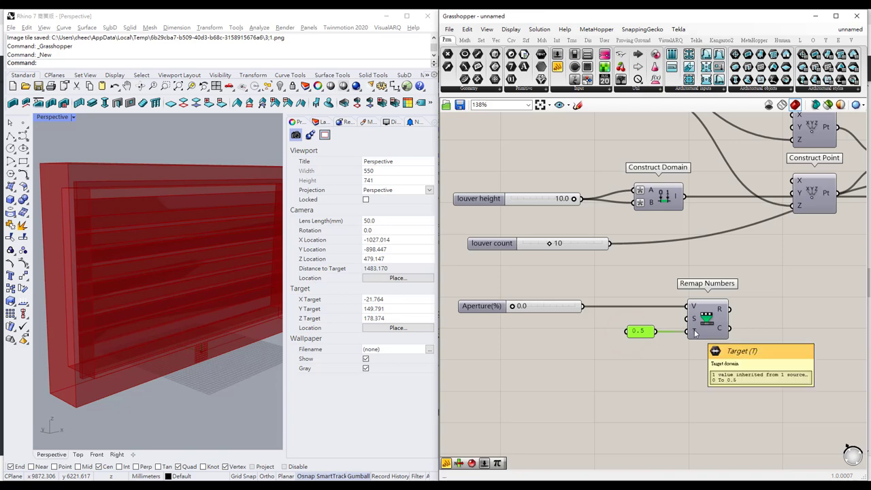
pyautogui.moveTo(696, 321)
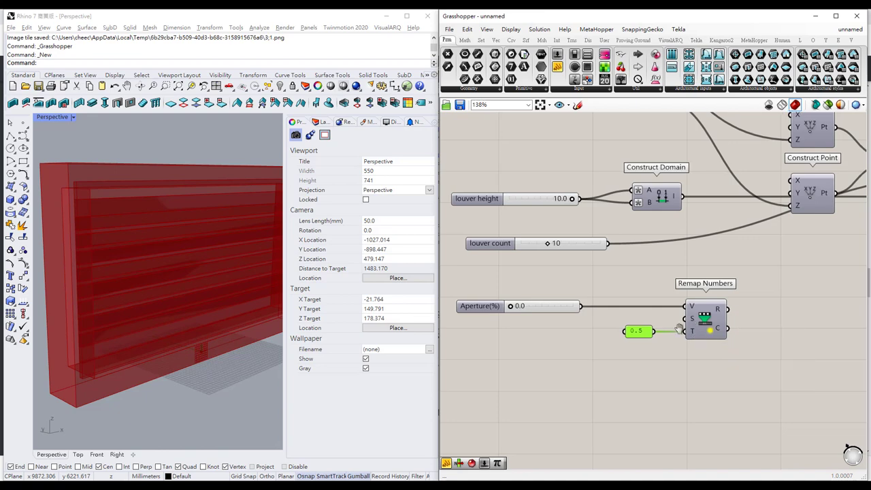
# Step: Check Remap Numbers' R output in a temporary panel while varying the Aperture(%) slider, and delete the panel
pyautogui.moveTo(707, 330); pyautogui.dragTo(674, 306, button='right')
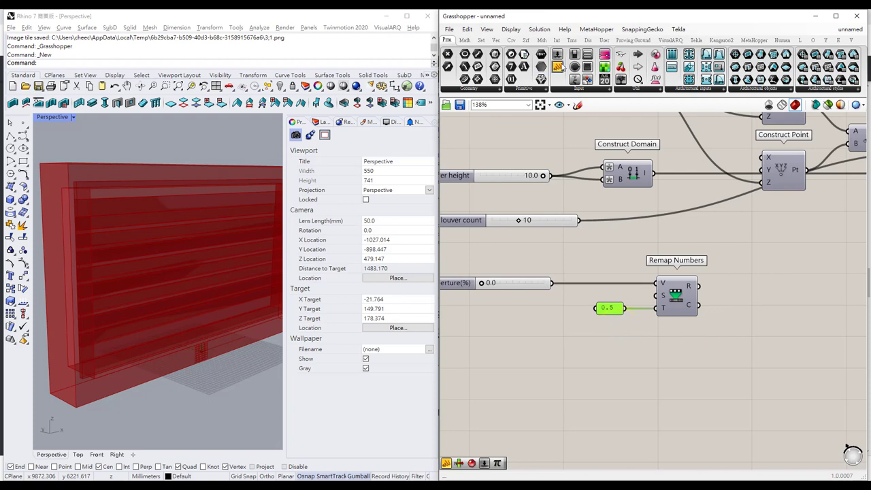
pyautogui.moveTo(558, 66); pyautogui.dragTo(700, 286)
pyautogui.moveTo(772, 289); pyautogui.dragTo(764, 288)
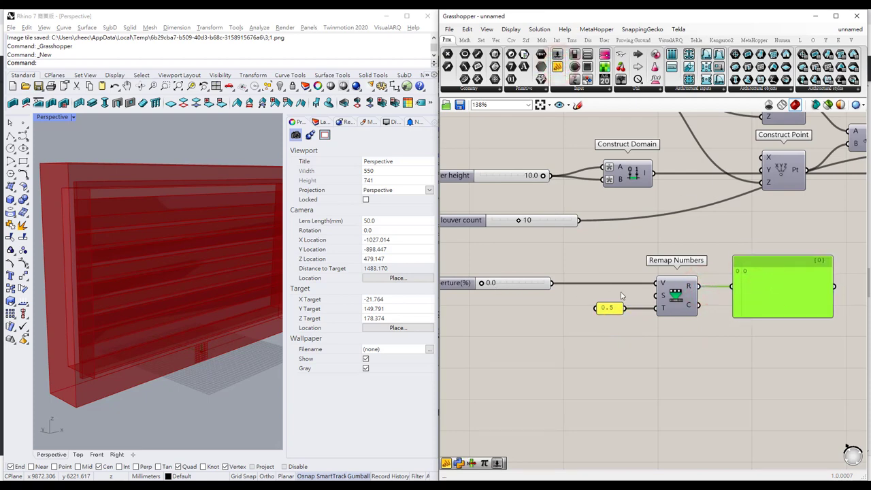
pyautogui.moveTo(482, 285); pyautogui.dragTo(462, 286)
pyautogui.press('Delete')
# Step: Add a Pi component fed by Remap Numbers' R output and connect its result to Rotate Axis' A input
pyautogui.moveTo(765, 297); pyautogui.dragTo(735, 308, button='right')
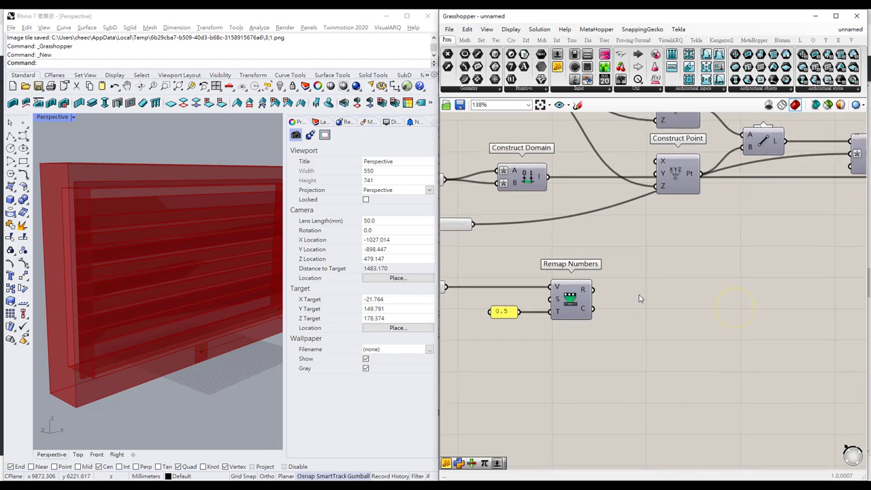
pyautogui.doubleClick(657, 298)
pyautogui.write('pi')
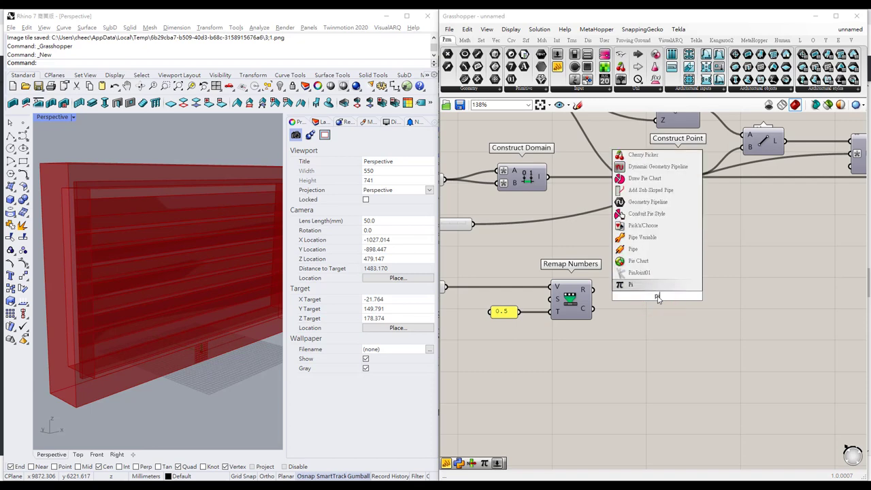
pyautogui.press('Return')
pyautogui.moveTo(594, 290); pyautogui.dragTo(643, 295)
pyautogui.scroll(-5, 639, 294)
pyautogui.moveTo(599, 291); pyautogui.dragTo(497, 292, button='right')
pyautogui.scroll(2, 544, 291)
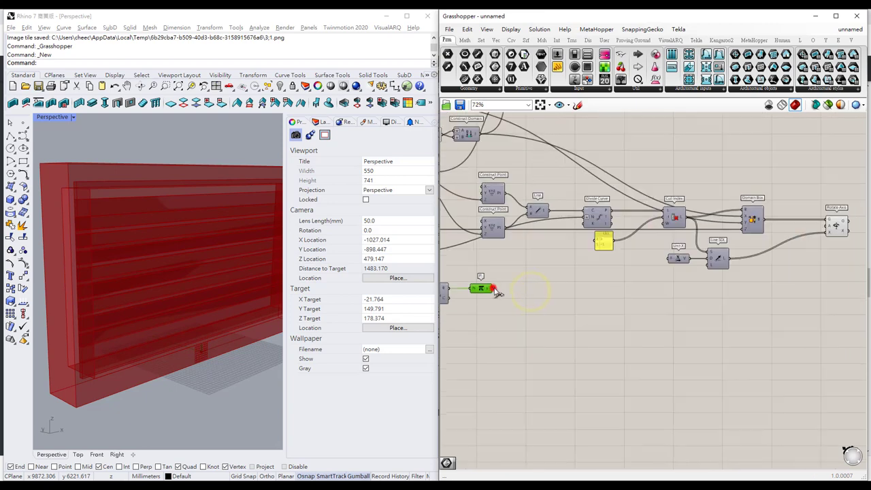
pyautogui.moveTo(492, 289); pyautogui.dragTo(829, 227)
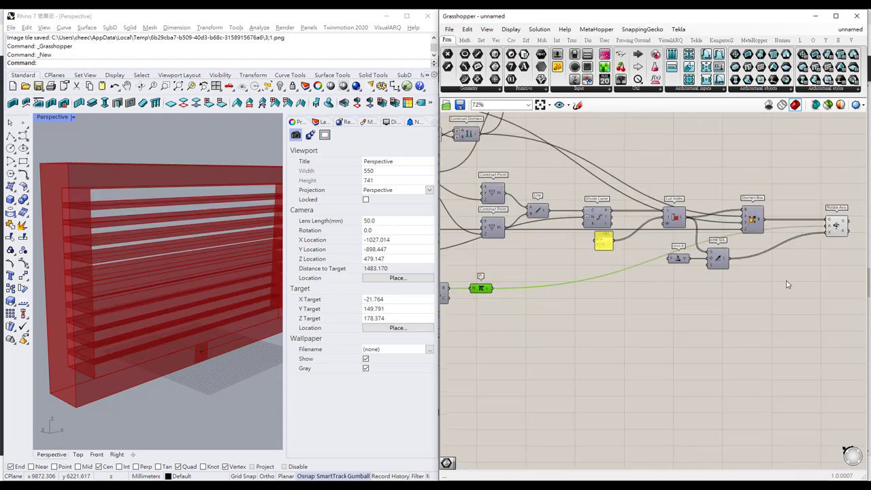
# Step: Vary the Aperture(%) slider up to 0.8 and set its maximum to 0.8
pyautogui.scroll(6, 544, 293)
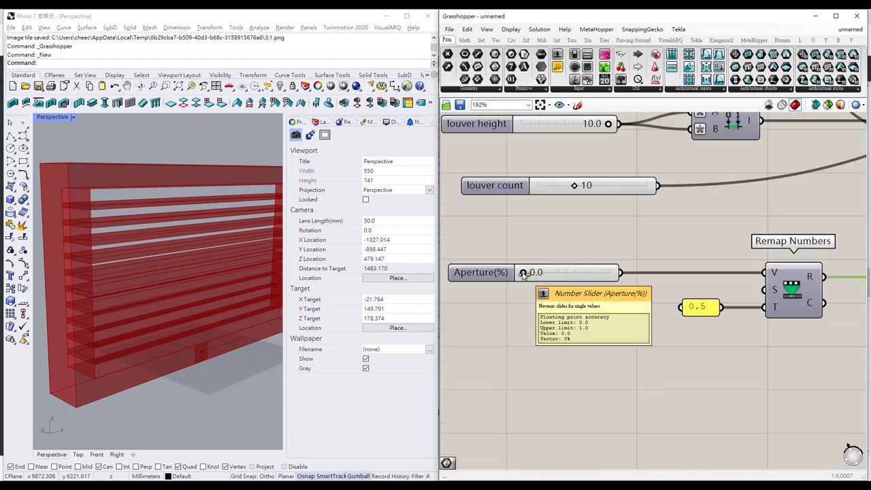
pyautogui.moveTo(523, 273); pyautogui.dragTo(593, 276)
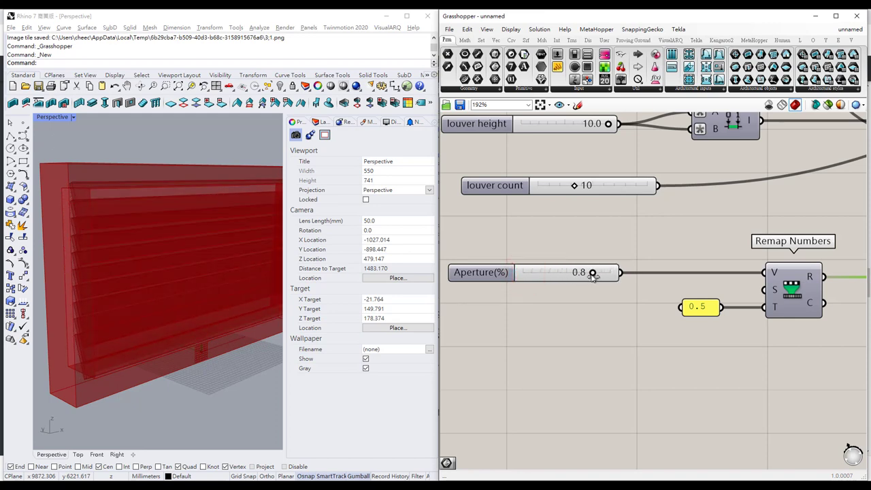
pyautogui.rightClick(505, 272)
pyautogui.click(543, 309)
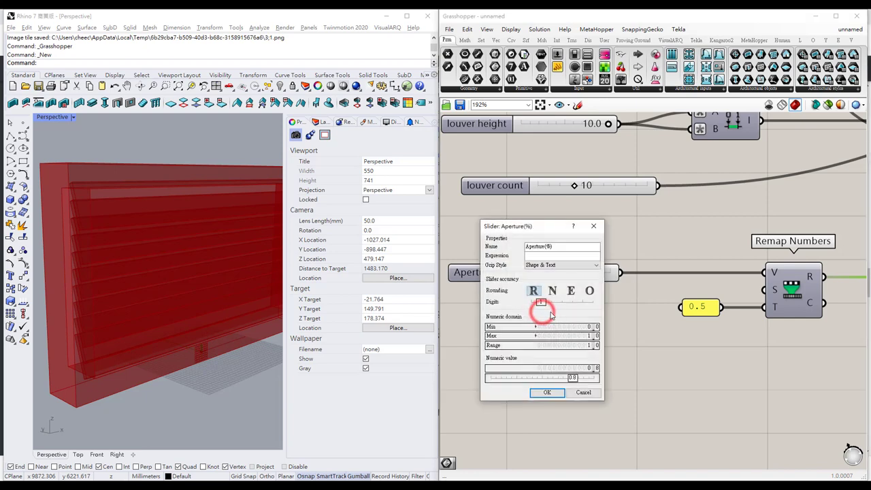
pyautogui.doubleClick(575, 337)
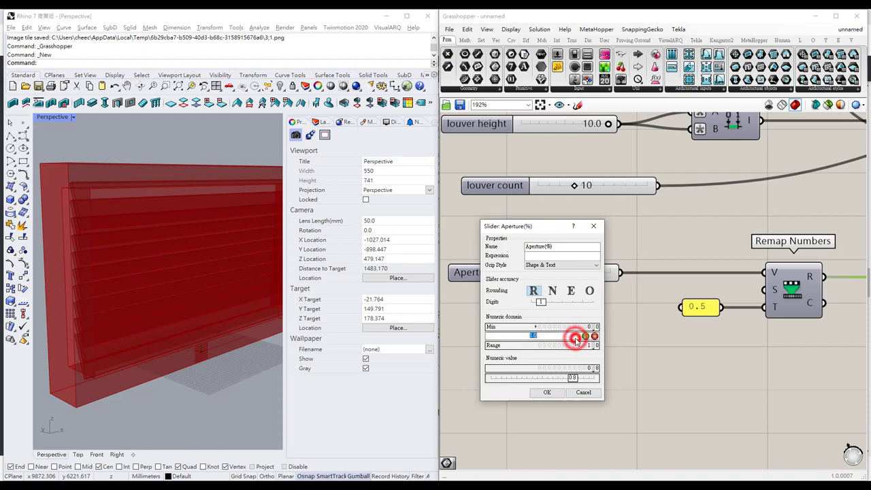
pyautogui.write('0')
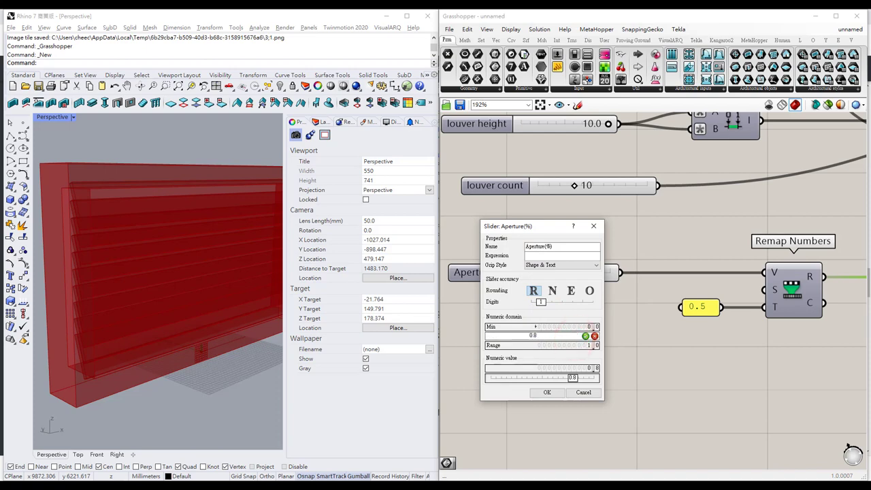
pyautogui.write('.8')
pyautogui.click(585, 335)
pyautogui.click(547, 392)
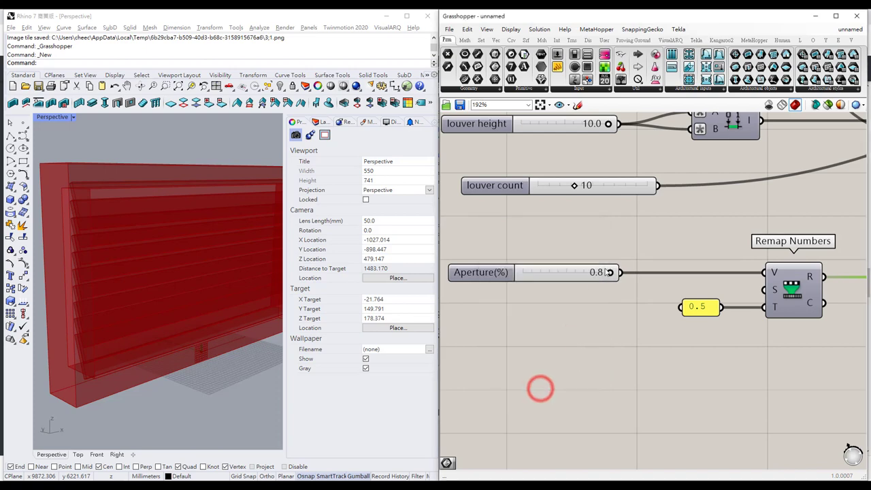
# Step: Test the Aperture(%), louver count and louver height sliders, and shift the louver count slider into line with its neighbours
pyautogui.moveTo(611, 273)
pyautogui.mouseDown()
pyautogui.moveTo(593, 274)
pyautogui.moveTo(643, 275)
pyautogui.moveTo(576, 273)
pyautogui.moveTo(626, 275)
pyautogui.mouseUp()
pyautogui.moveTo(623, 252); pyautogui.dragTo(602, 306, button='right')
pyautogui.moveTo(548, 241); pyautogui.dragTo(550, 240)
pyautogui.moveTo(541, 218); pyautogui.dragTo(553, 255, button='right')
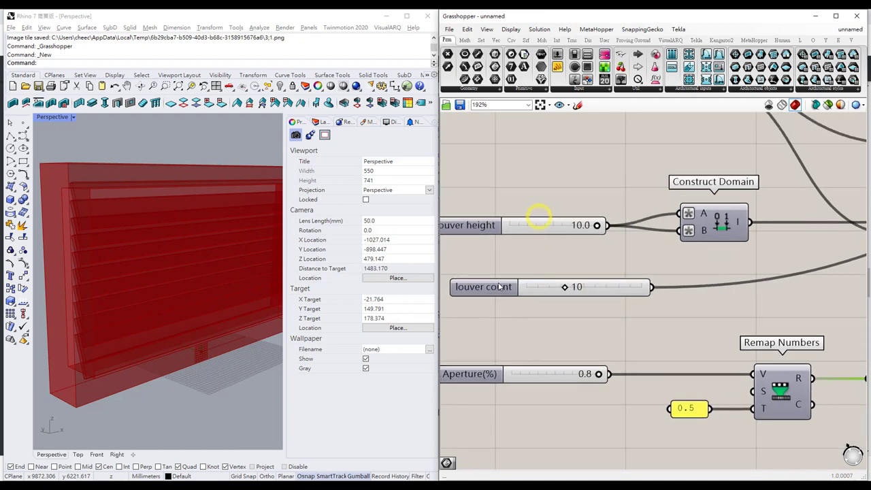
pyautogui.moveTo(514, 286); pyautogui.dragTo(496, 286)
pyautogui.moveTo(596, 225)
pyautogui.mouseDown()
pyautogui.moveTo(588, 226)
pyautogui.moveTo(601, 229)
pyautogui.mouseUp()
# Step: Move Solid Difference further away from the two frame Domain Boxes
pyautogui.scroll(-5, 597, 257)
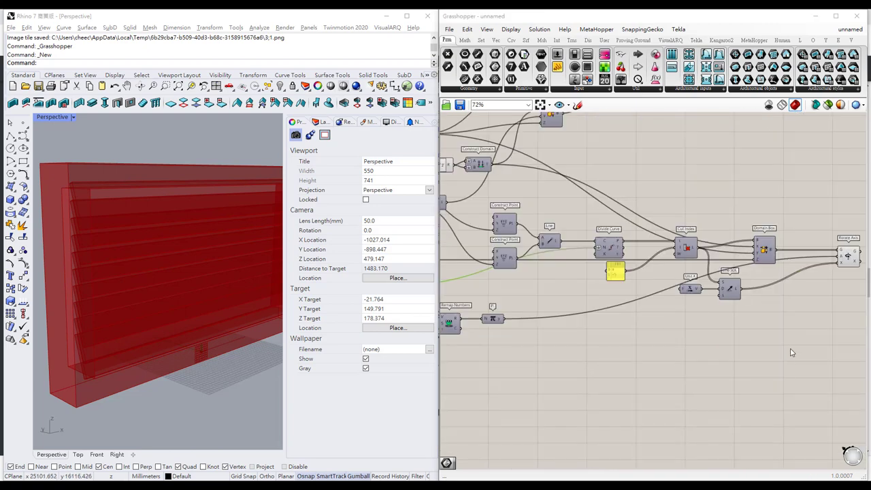
pyautogui.scroll(-2, 791, 352)
pyautogui.moveTo(677, 271); pyautogui.dragTo(638, 312, button='right')
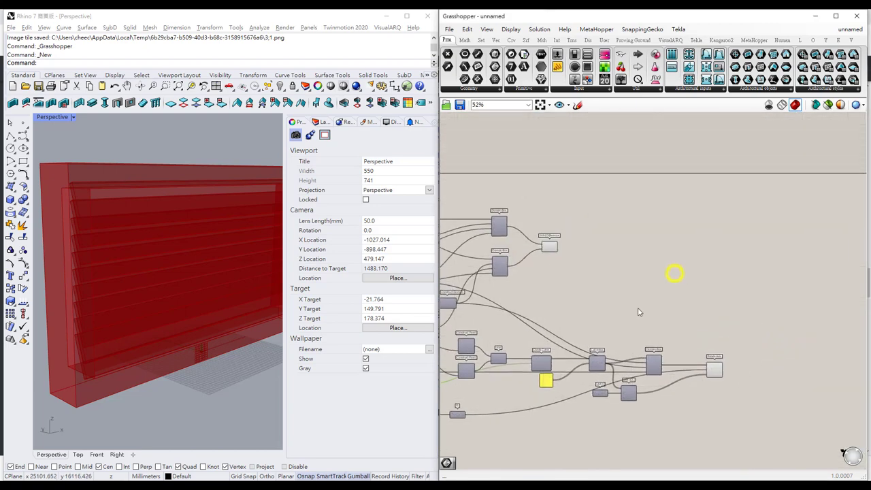
pyautogui.scroll(3, 638, 312)
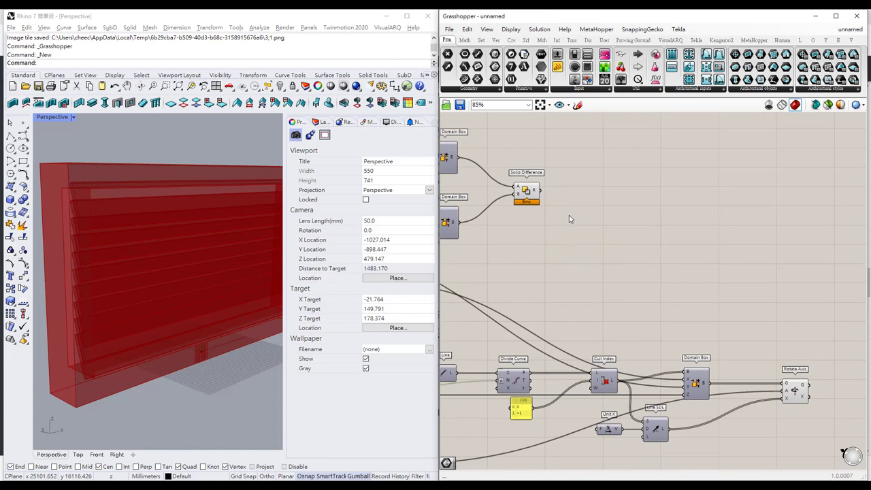
pyautogui.moveTo(579, 195); pyautogui.dragTo(619, 196)
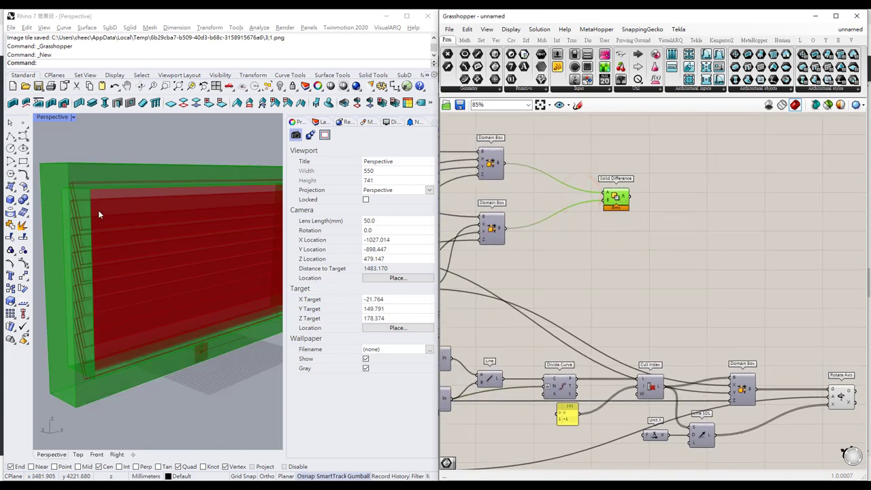
pyautogui.click(660, 194)
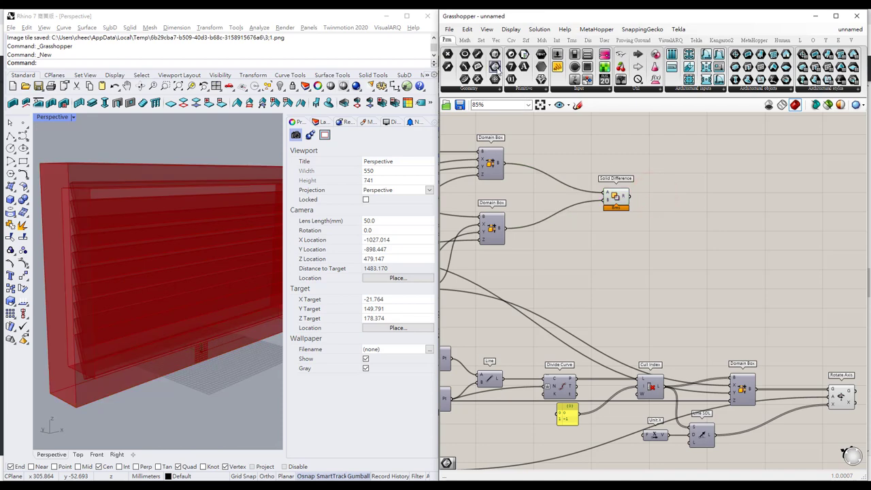
# Step: Add a Brep parameter connected to Solid Difference's R output and turn off Solid Difference's preview
pyautogui.click(499, 68)
pyautogui.click(694, 196)
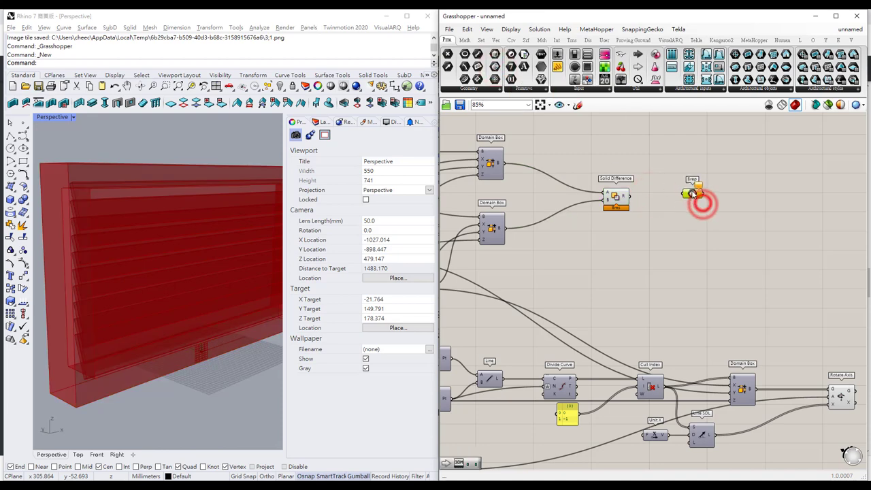
pyautogui.moveTo(629, 196); pyautogui.dragTo(685, 195)
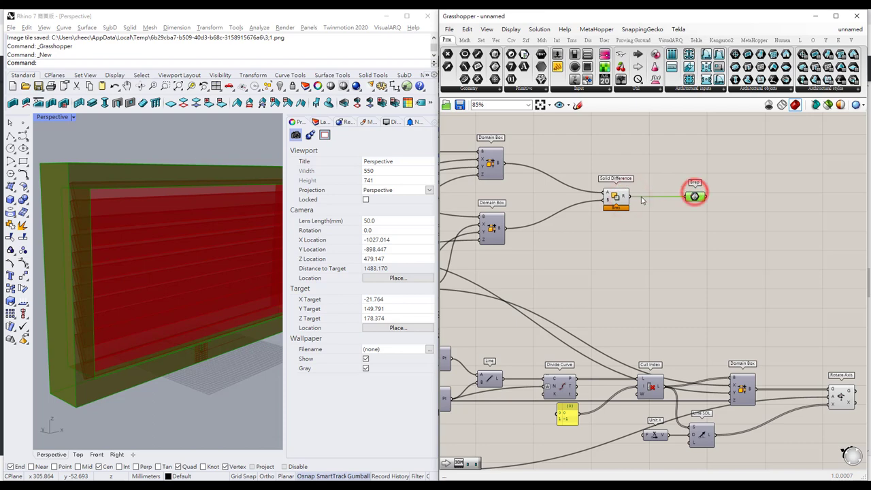
pyautogui.click(616, 197)
pyautogui.click(694, 197)
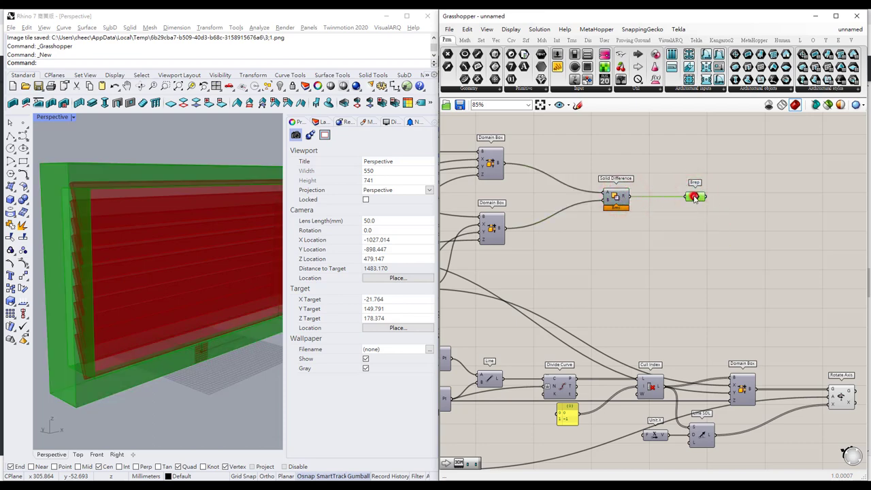
pyautogui.rightClick(694, 197)
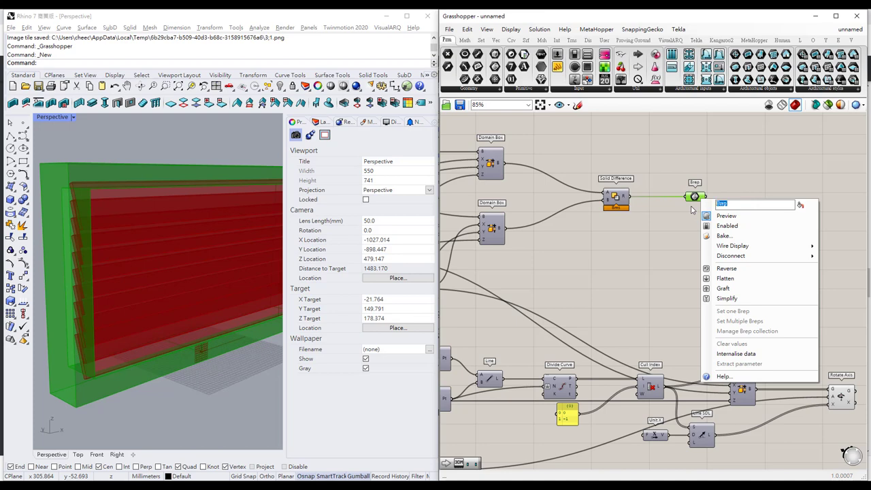
pyautogui.write('Fra')
pyautogui.press('Escape')
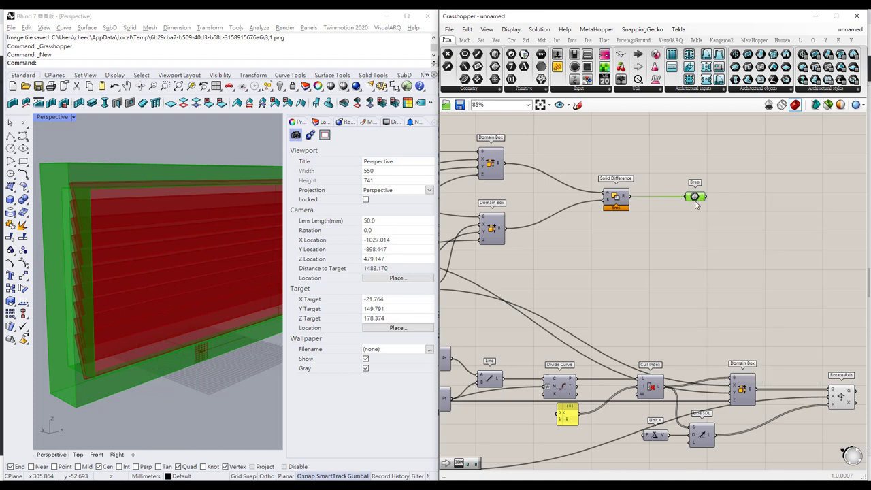
# Step: Add a Brep parameter named Louver connected to Rotate Axis' G output, and turn off Rotate Axis' preview
pyautogui.moveTo(695, 197)
pyautogui.mouseDown(button='right')
pyautogui.moveTo(734, 206)
pyautogui.moveTo(688, 286)
pyautogui.moveTo(611, 255)
pyautogui.mouseUp(button='right')
pyautogui.click(657, 314)
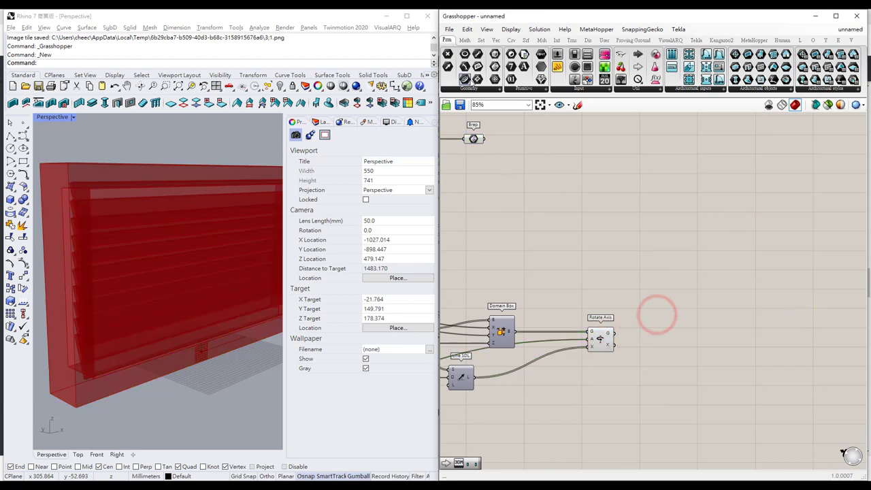
pyautogui.click(465, 79)
pyautogui.click(667, 333)
pyautogui.moveTo(615, 334); pyautogui.dragTo(657, 333)
pyautogui.rightClick(658, 331)
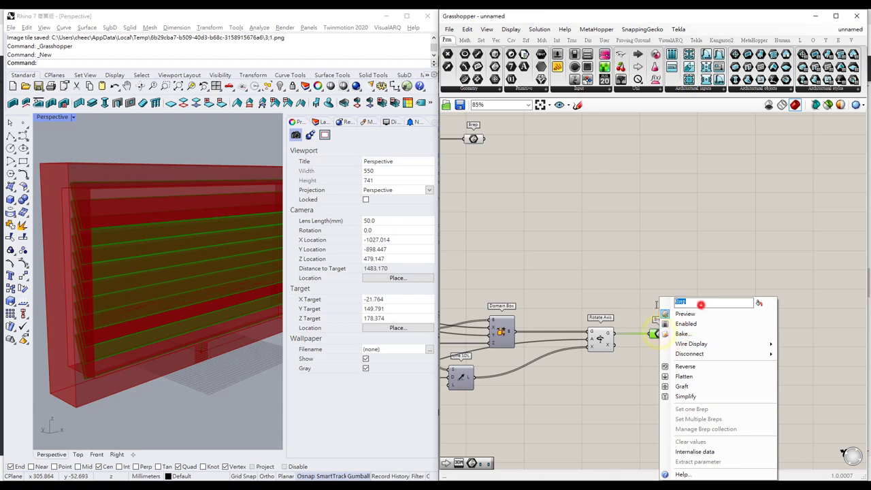
pyautogui.write('Louver')
pyautogui.click(619, 290)
pyautogui.click(599, 336)
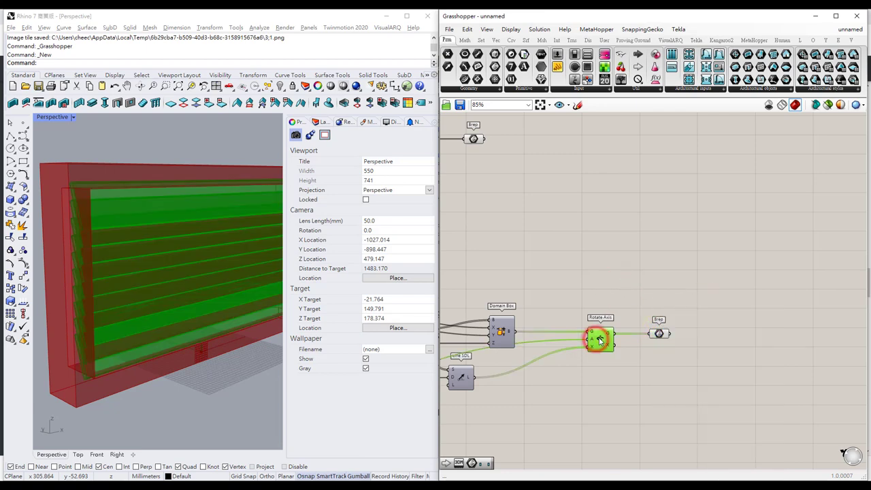
pyautogui.click(647, 276)
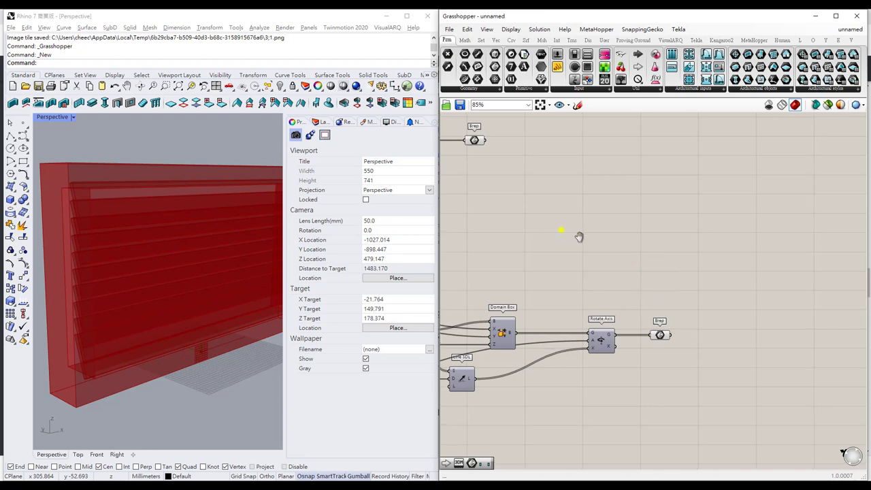
# Step: Move the frame's Brep parameter so that it lines up above the louvers' Brep parameter
pyautogui.moveTo(575, 234); pyautogui.dragTo(561, 229, button='right')
pyautogui.moveTo(550, 160); pyautogui.dragTo(740, 161)
pyautogui.click(723, 212)
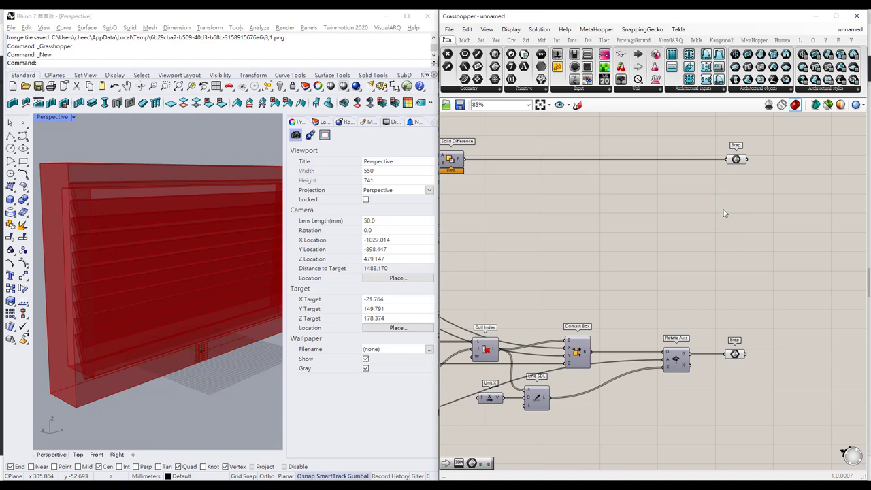
# Step: Add a Rectangle component below Solid Difference, beside the second frame Domain Box
pyautogui.moveTo(665, 222); pyautogui.dragTo(711, 222, button='right')
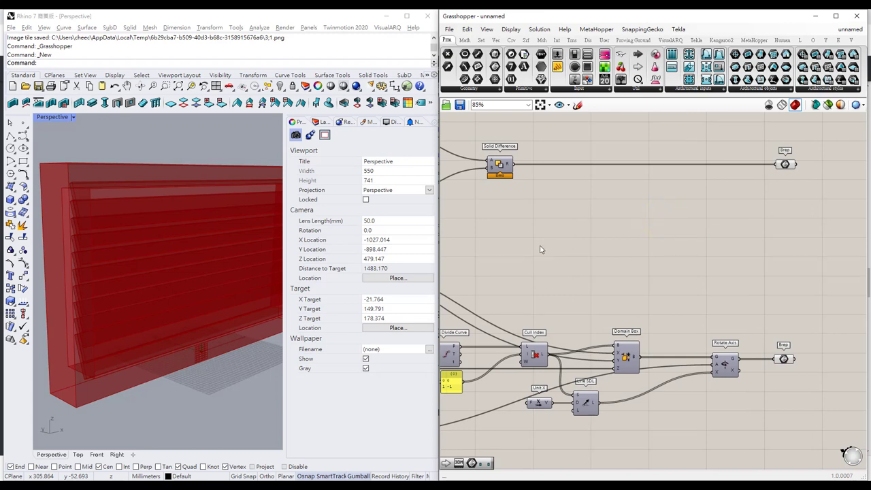
pyautogui.moveTo(530, 234); pyautogui.dragTo(592, 233, button='right')
pyautogui.scroll(-3, 593, 236)
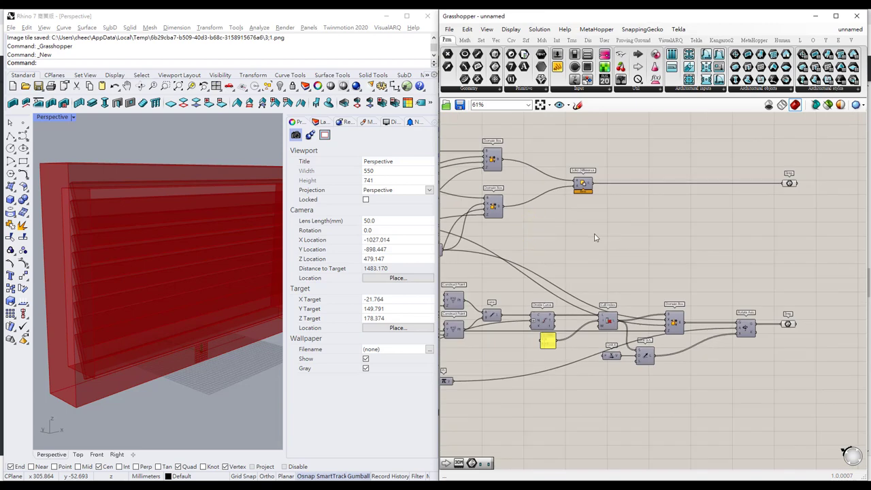
pyautogui.moveTo(614, 235); pyautogui.dragTo(655, 248, button='right')
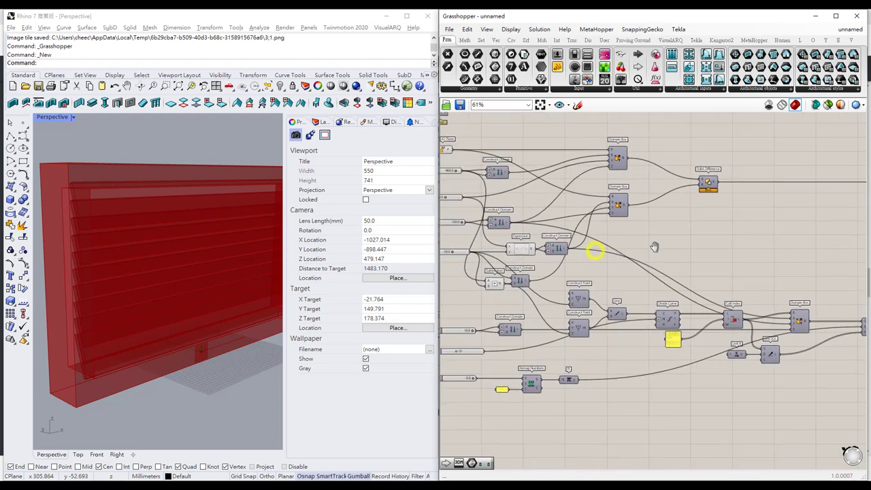
pyautogui.moveTo(592, 265); pyautogui.dragTo(646, 268, button='right')
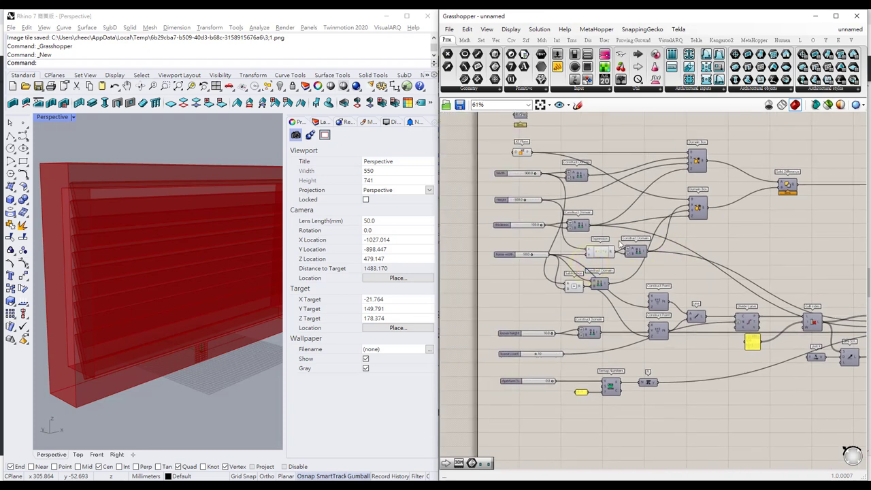
pyautogui.moveTo(620, 228); pyautogui.dragTo(602, 226, button='right')
pyautogui.doubleClick(633, 160)
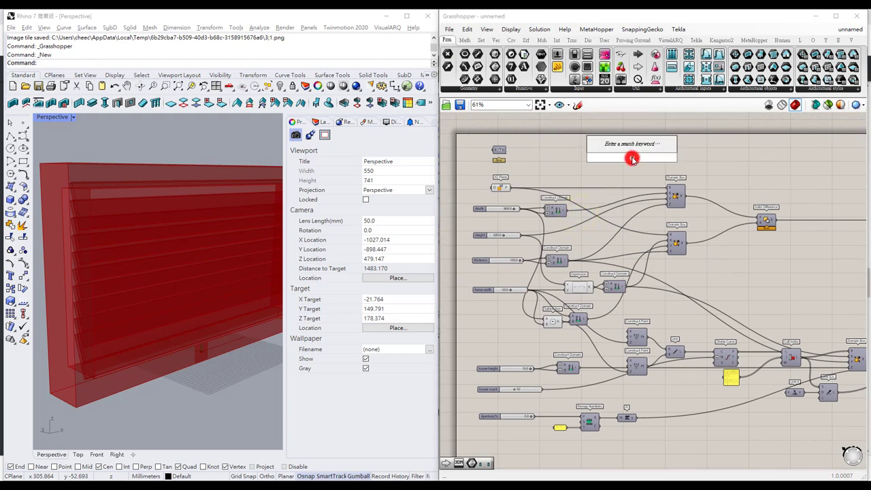
pyautogui.write('rec')
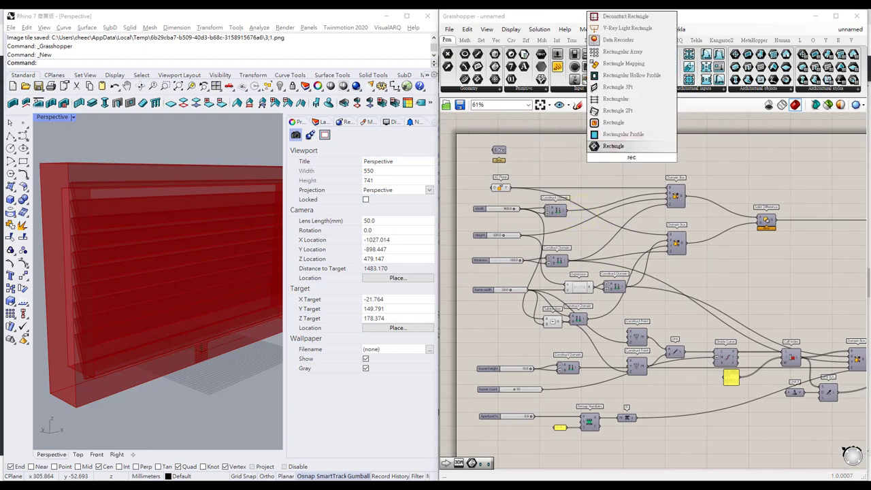
pyautogui.click(610, 122)
pyautogui.moveTo(631, 147); pyautogui.dragTo(747, 262)
pyautogui.scroll(3, 694, 262)
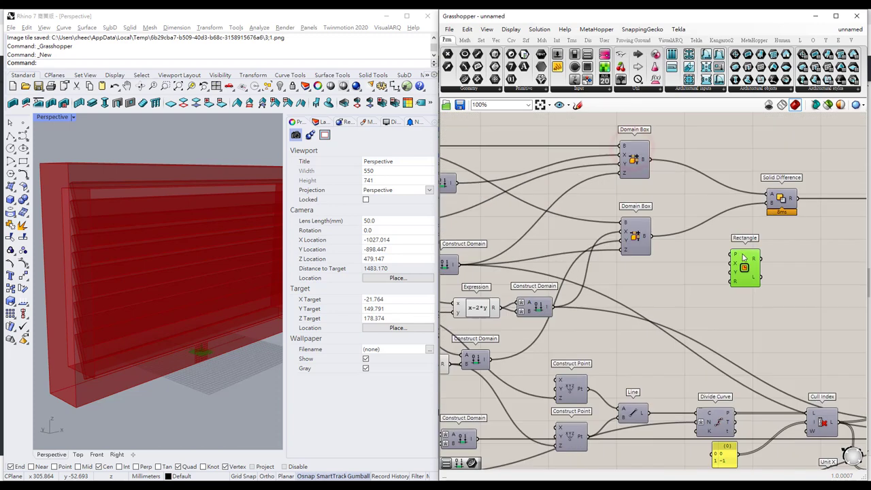
# Step: Feed the Rectangle component with the XZ Plane as P, the Width Construct Domain as X and the Height slider as Y
pyautogui.moveTo(798, 271); pyautogui.dragTo(711, 289)
pyautogui.moveTo(711, 289); pyautogui.dragTo(762, 283, button='right')
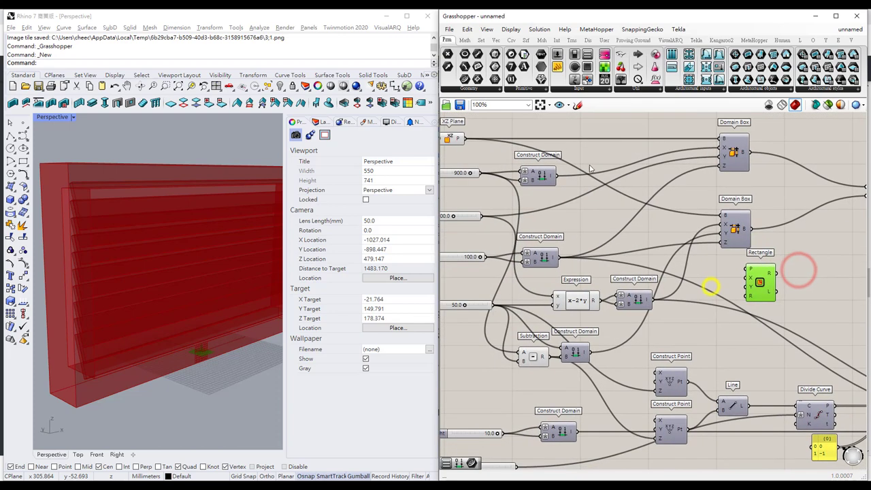
pyautogui.moveTo(465, 139); pyautogui.dragTo(783, 275)
pyautogui.moveTo(500, 220); pyautogui.dragTo(557, 221, button='right')
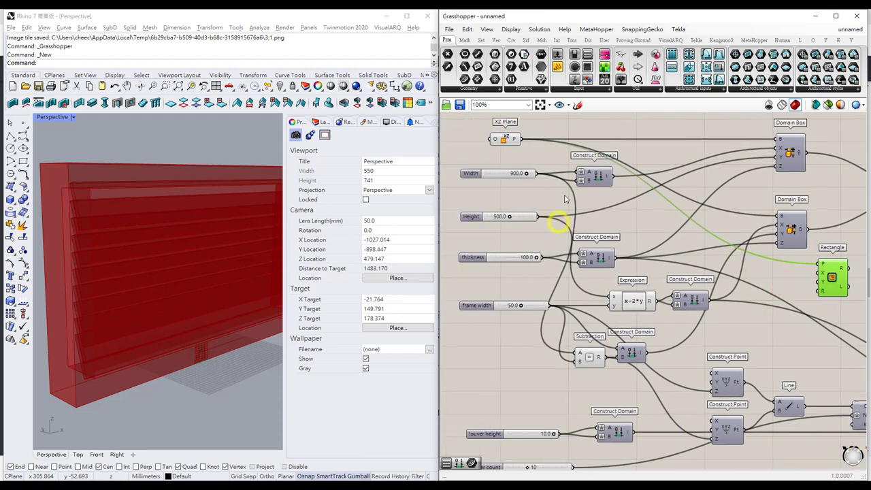
pyautogui.moveTo(612, 176); pyautogui.dragTo(821, 279)
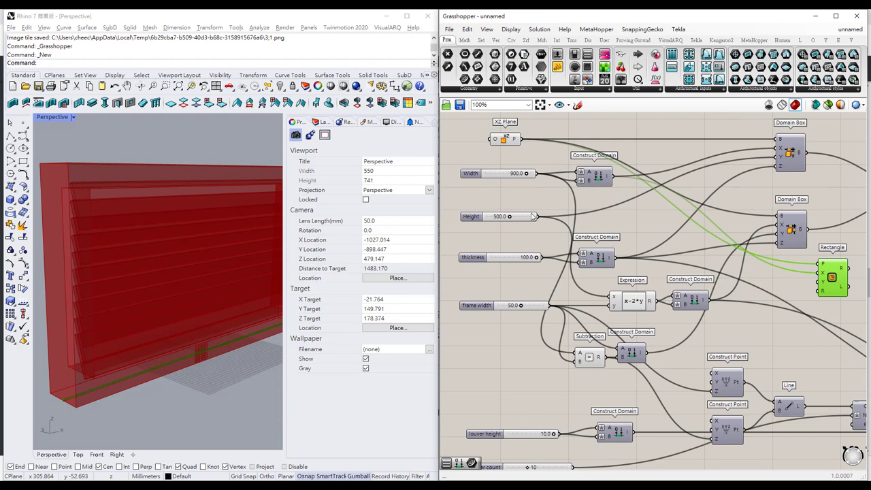
pyautogui.moveTo(625, 235)
pyautogui.mouseDown(button='right')
pyautogui.moveTo(553, 227)
pyautogui.moveTo(530, 212)
pyautogui.mouseUp(button='right')
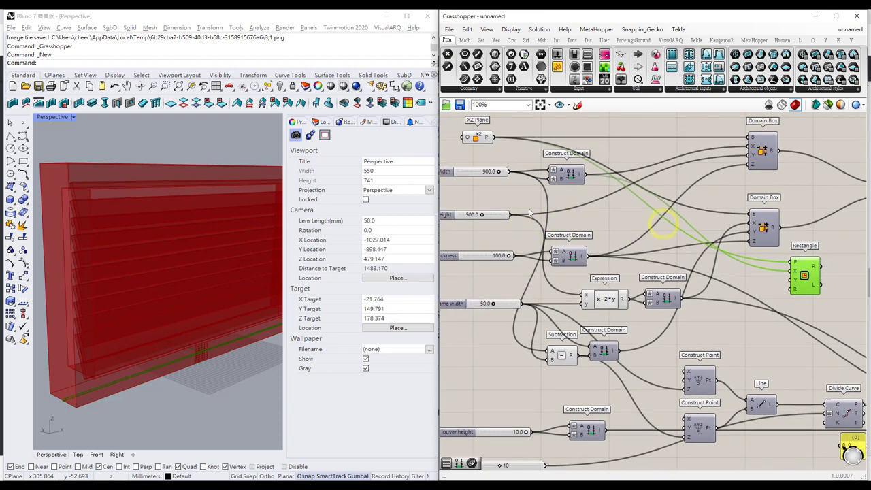
pyautogui.moveTo(512, 215); pyautogui.dragTo(792, 277)
pyautogui.moveTo(788, 301); pyautogui.dragTo(581, 288, button='right')
pyautogui.moveTo(597, 261); pyautogui.dragTo(723, 265)
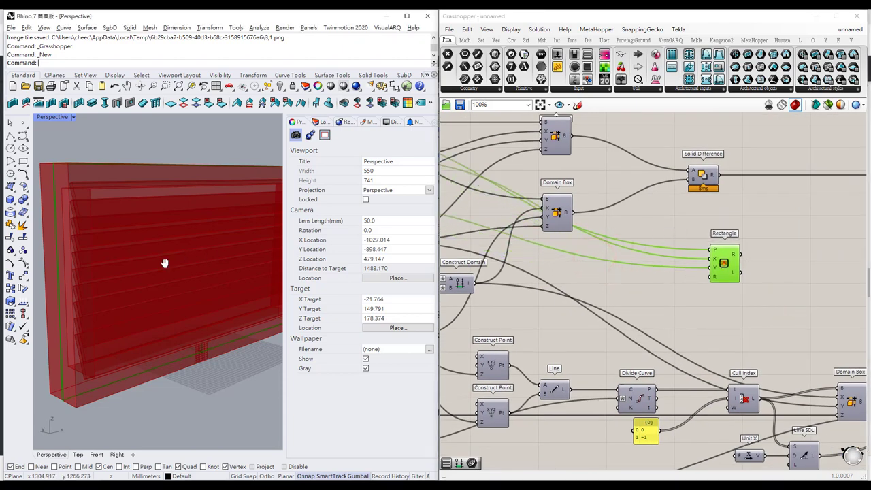
pyautogui.scroll(-5, 160, 264)
pyautogui.moveTo(154, 266); pyautogui.dragTo(130, 266, button='right')
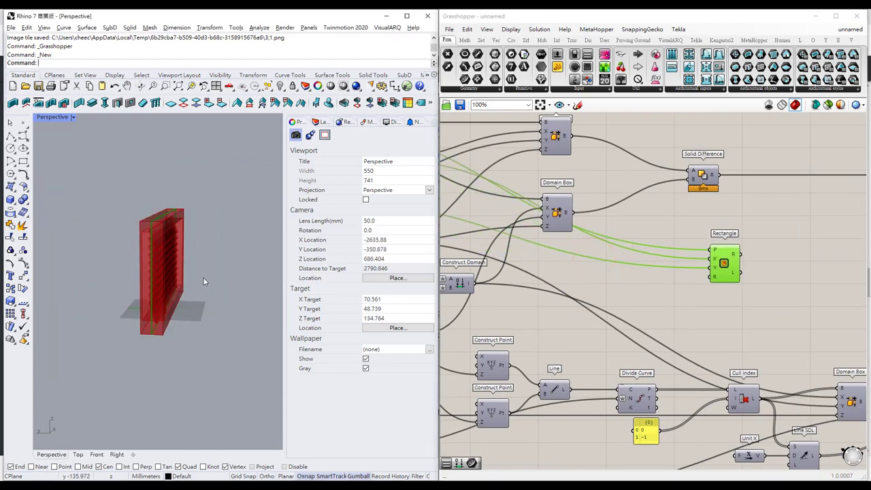
# Step: Add a Curve parameter beside the Rectangle component and connect it to the R output
pyautogui.moveTo(752, 292); pyautogui.dragTo(667, 281, button='right')
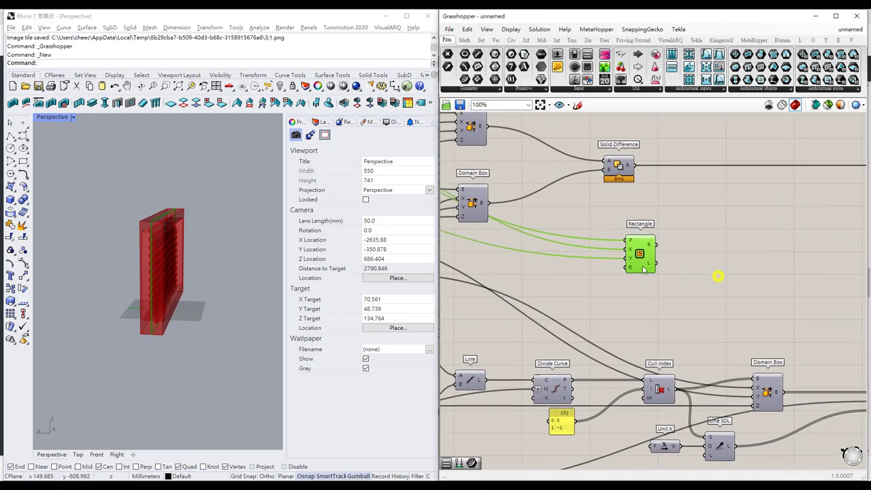
pyautogui.moveTo(638, 252); pyautogui.dragTo(621, 247)
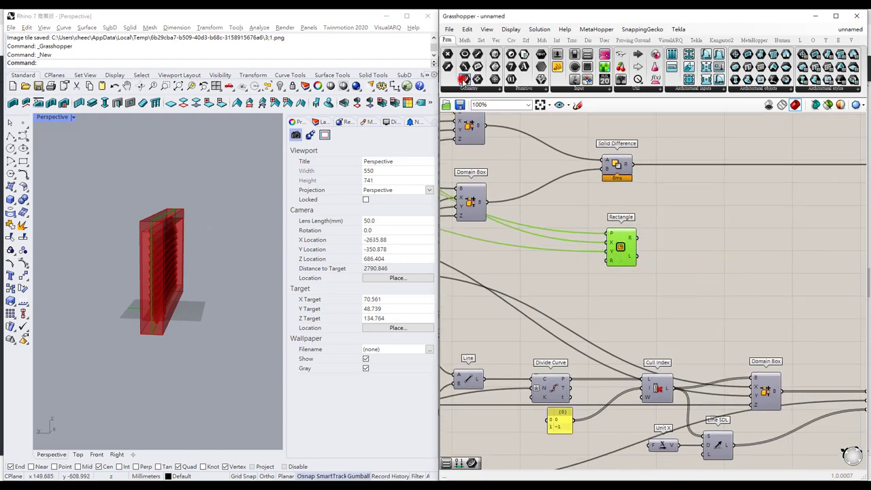
pyautogui.click(698, 239)
pyautogui.moveTo(638, 237); pyautogui.dragTo(698, 240)
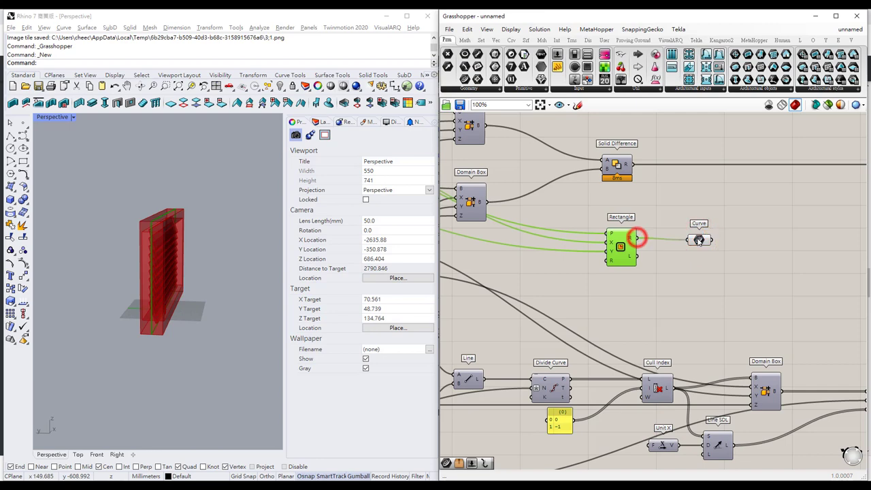
pyautogui.moveTo(713, 250); pyautogui.dragTo(700, 255, button='right')
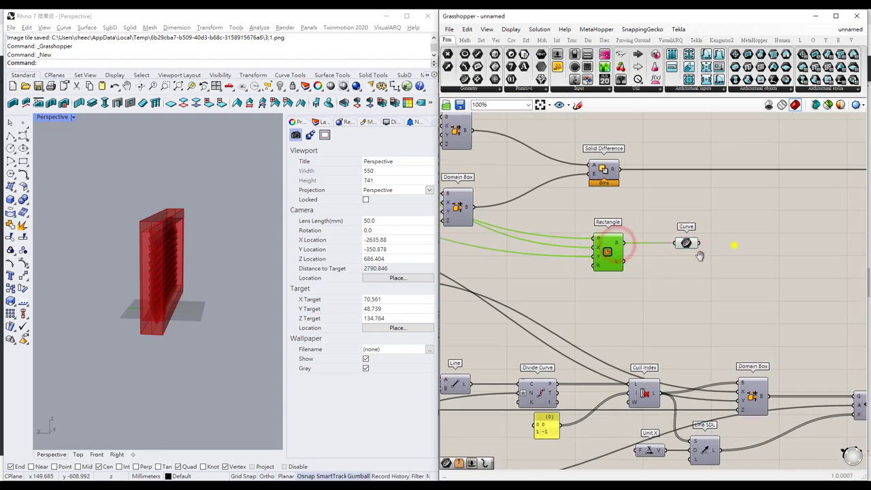
# Step: Rename the Rectangle's Curve parameter as Profi
pyautogui.scroll(3, 700, 256)
pyautogui.rightClick(621, 250)
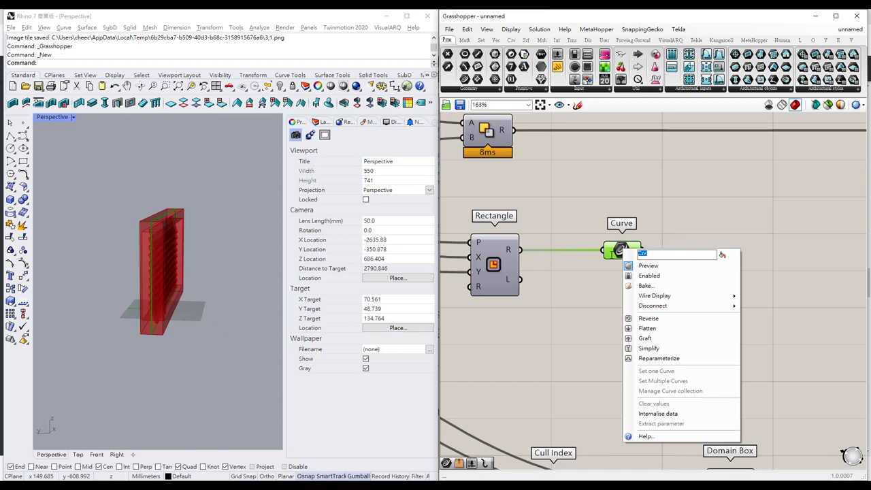
pyautogui.write('Profi')
pyautogui.press('Return')
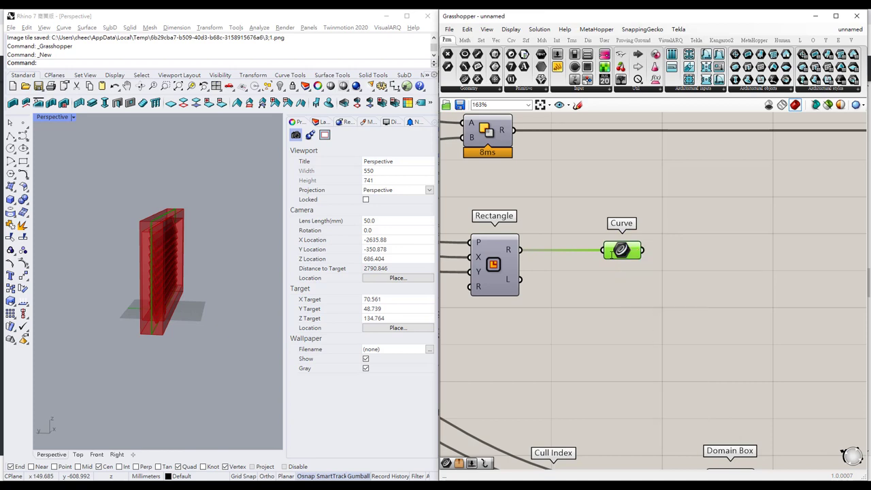
pyautogui.moveTo(618, 259); pyautogui.dragTo(628, 260)
# Step: Save the Grasshopper definition to the Desktop as Jalousie window
pyautogui.scroll(-5, 602, 282)
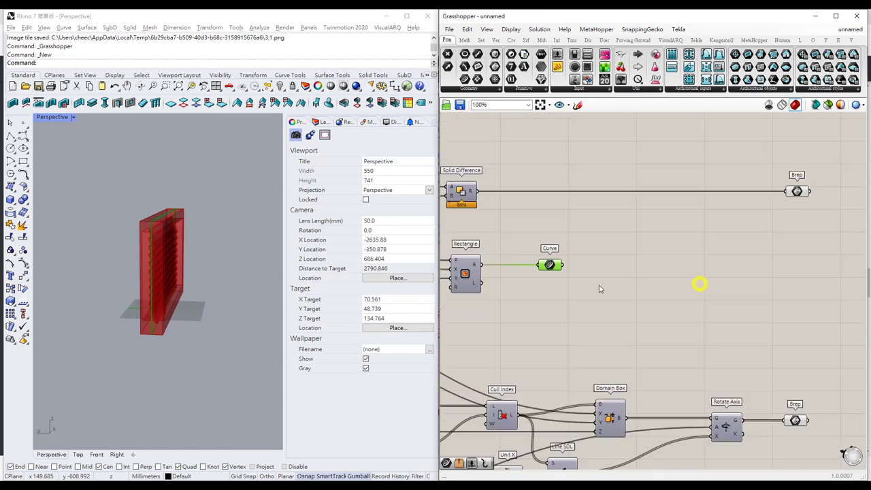
pyautogui.click(617, 262)
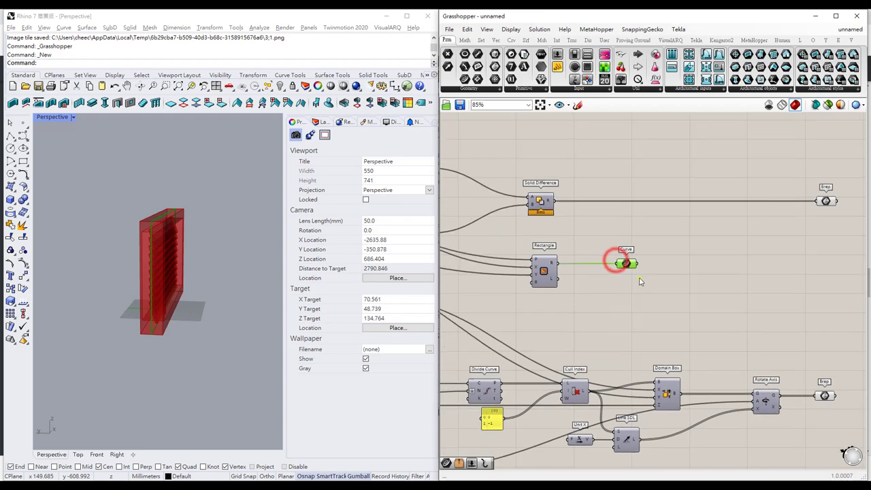
pyautogui.scroll(-2, 782, 261)
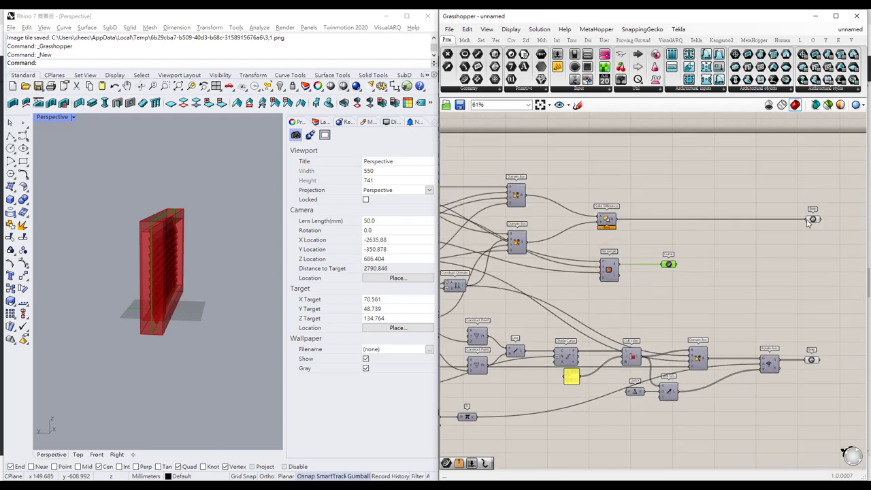
pyautogui.moveTo(635, 285); pyautogui.dragTo(673, 302, button='right')
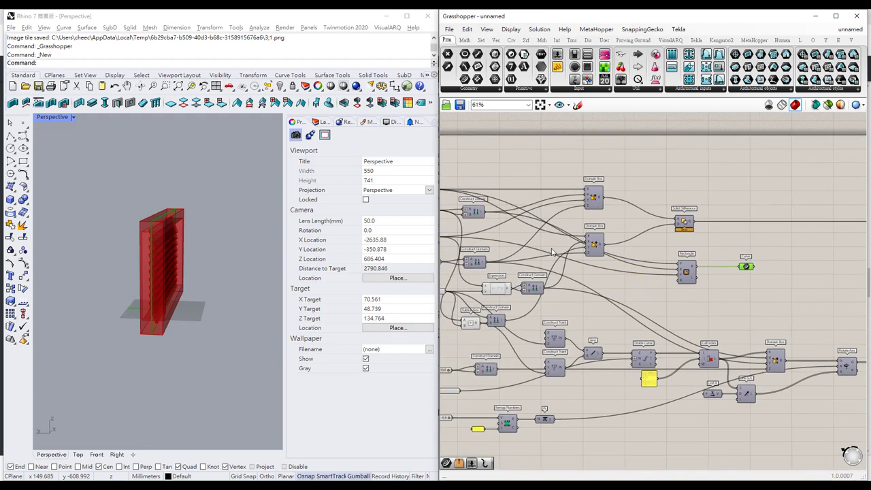
pyautogui.click(460, 104)
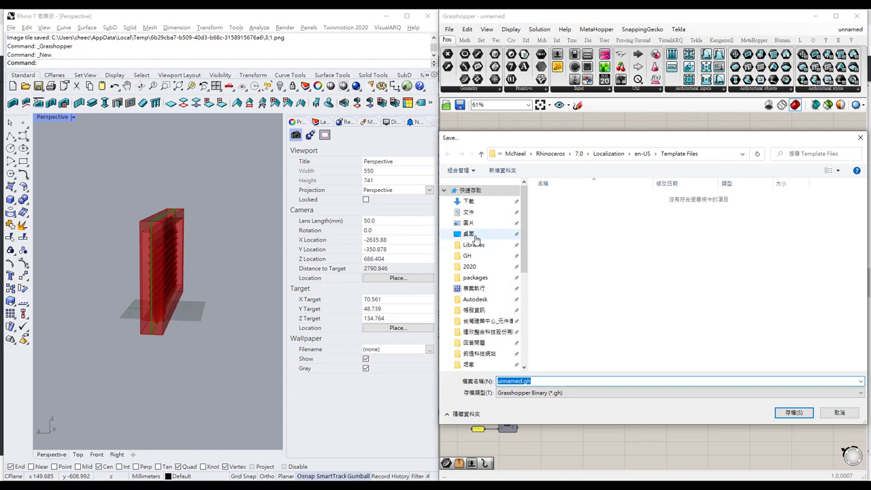
pyautogui.click(475, 239)
pyautogui.click(517, 381)
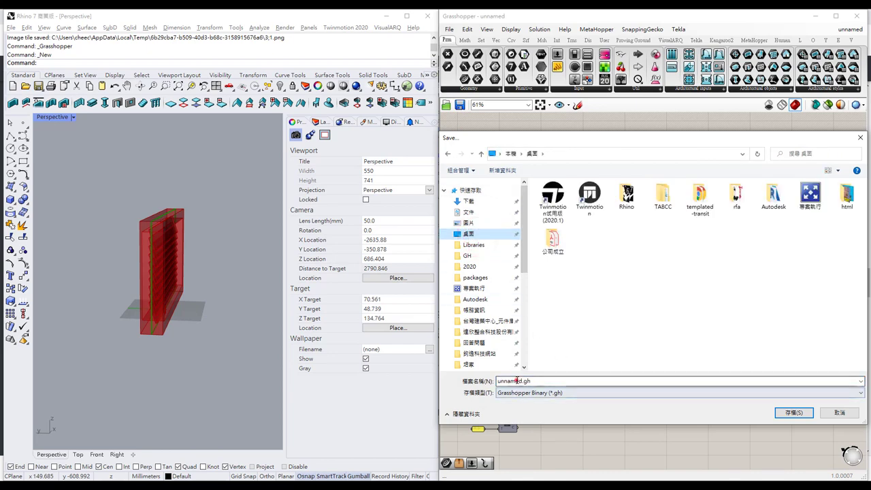
pyautogui.doubleClick(517, 381)
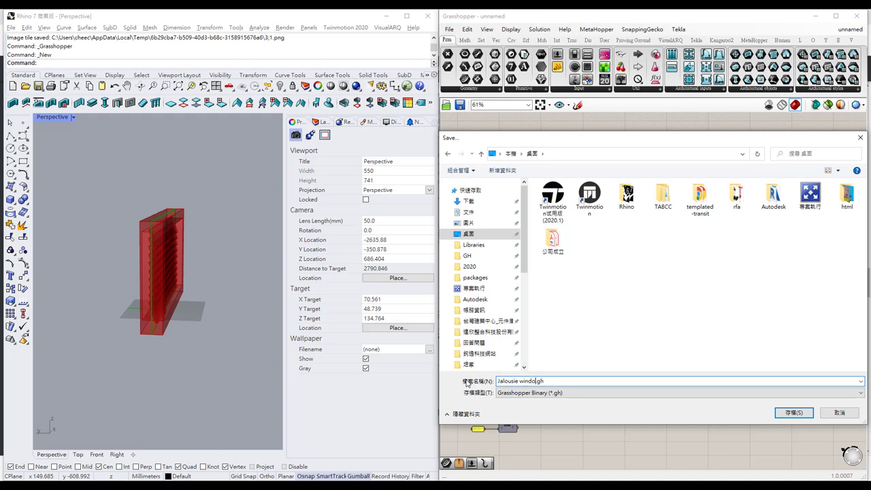
pyautogui.click(791, 413)
pyautogui.click(614, 289)
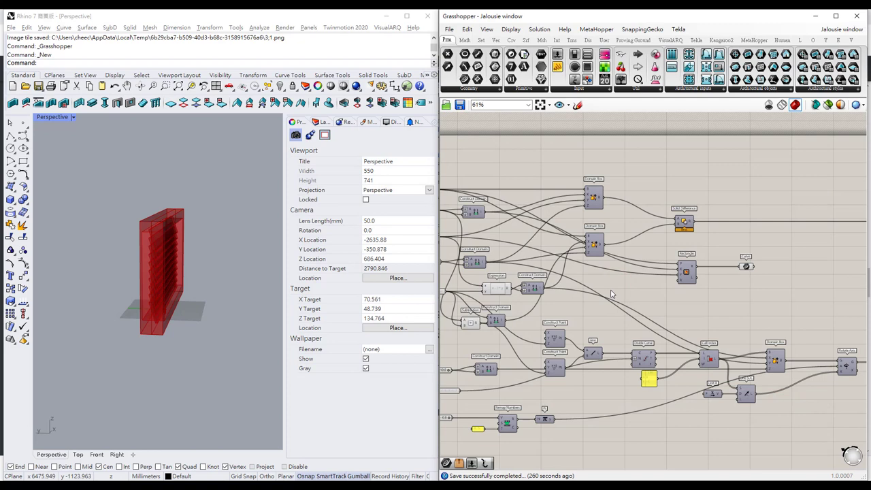
# Step: Close the definition and Grasshopper, and maximize the Rhino window
pyautogui.hotkey('ctrl', 'w')
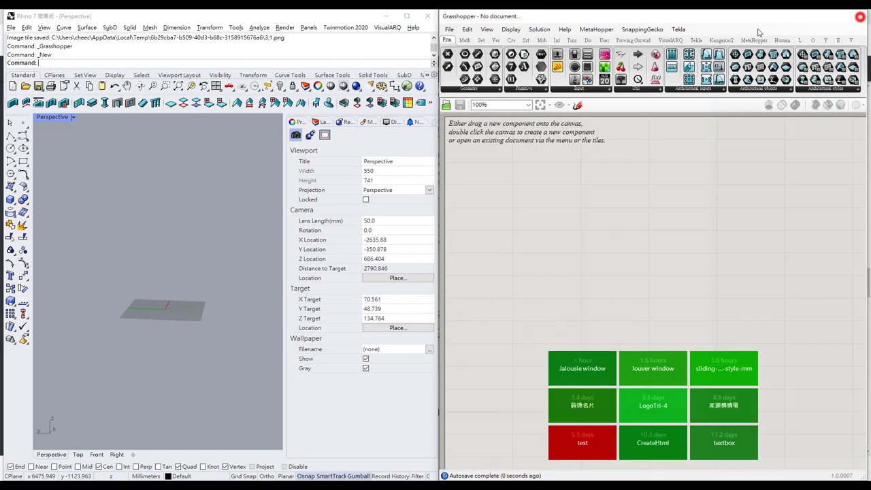
pyautogui.click(857, 15)
pyautogui.click(406, 16)
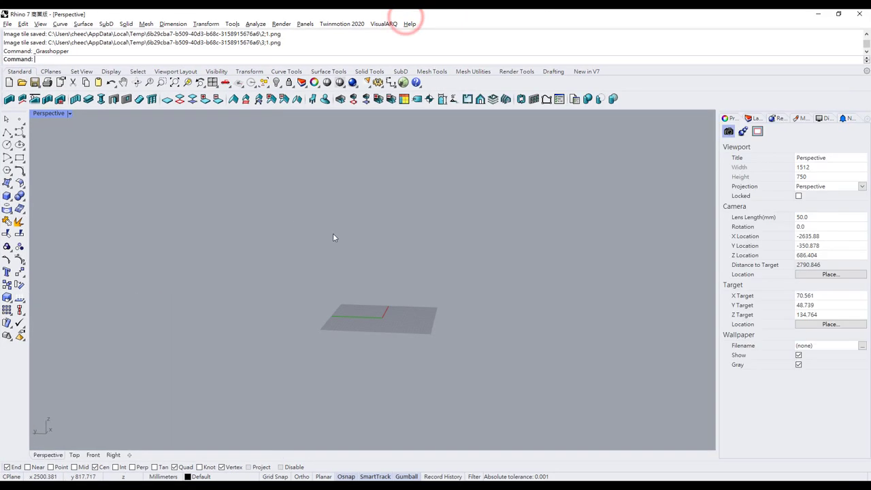
# Step: Create a new Rhino document from the VisualARQ 2 - Centimeters template
pyautogui.click(8, 82)
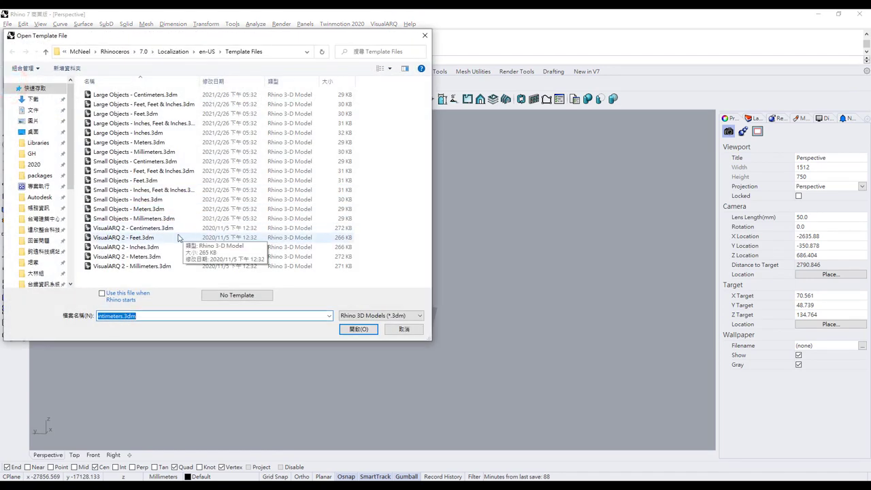
pyautogui.click(139, 228)
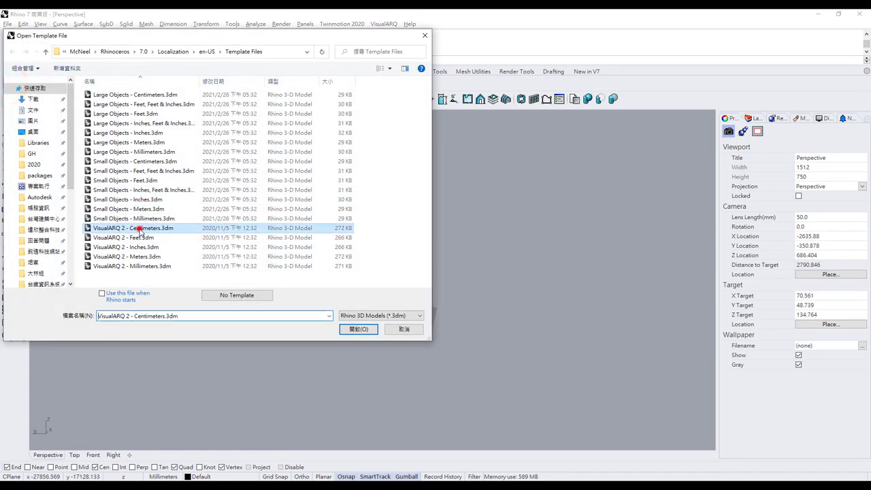
pyautogui.click(354, 332)
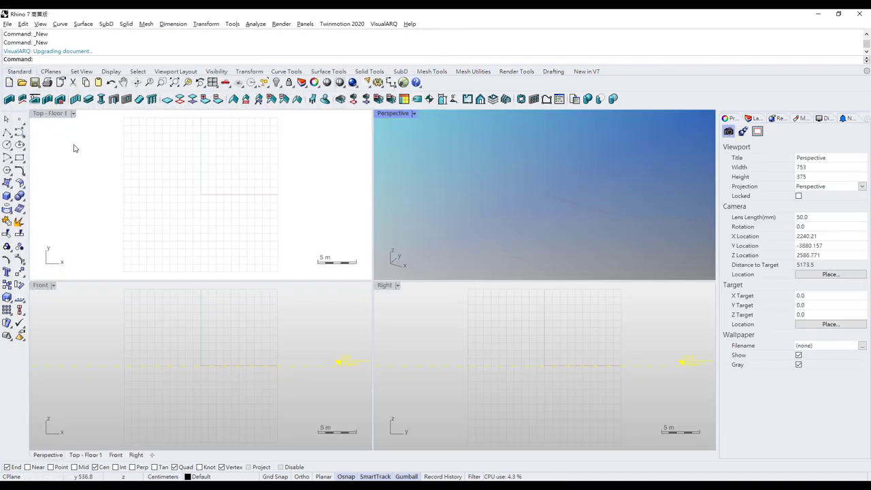
# Step: Draw a straight, slightly slanted VisualARQ wall about 42 m long in the Top - Floor 1 view, keeping the 135mm partition style
pyautogui.doubleClick(47, 115)
pyautogui.scroll(-4, 282, 221)
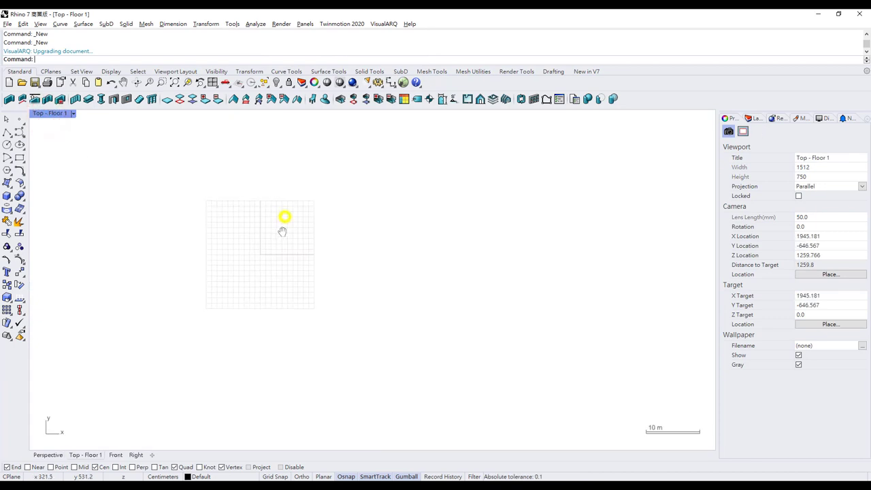
pyautogui.click(8, 100)
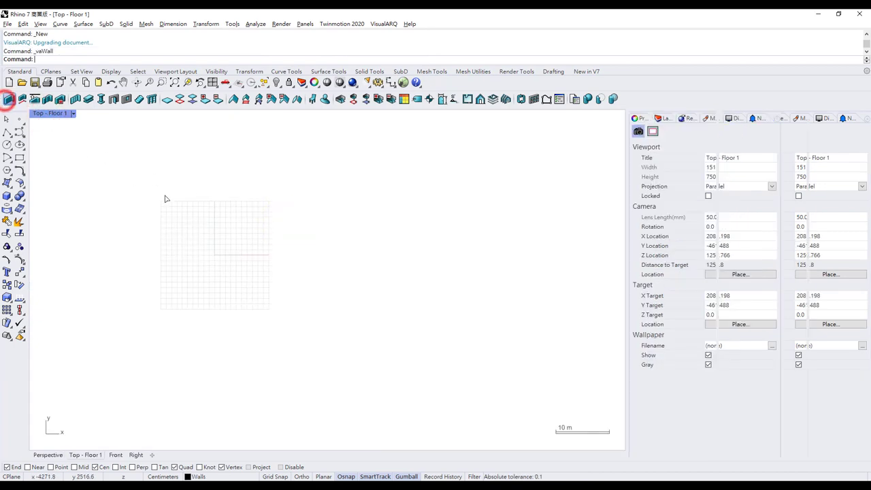
pyautogui.click(183, 253)
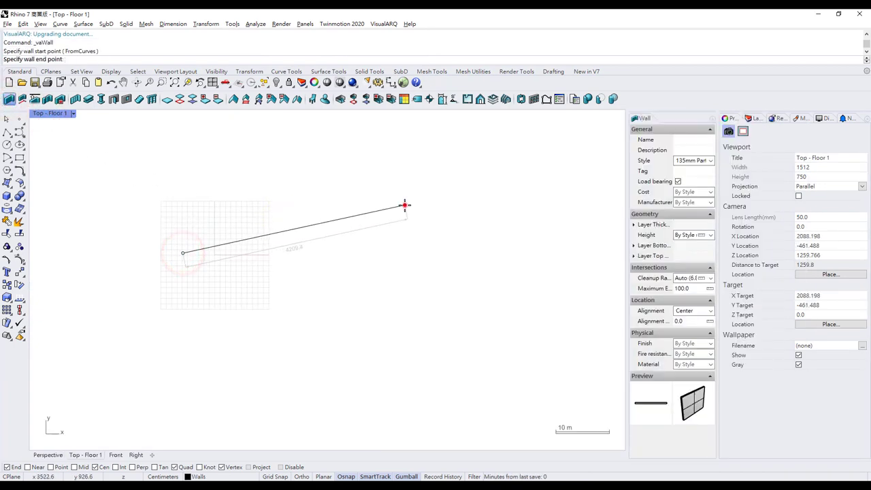
pyautogui.click(404, 204)
pyautogui.rightClick(405, 205)
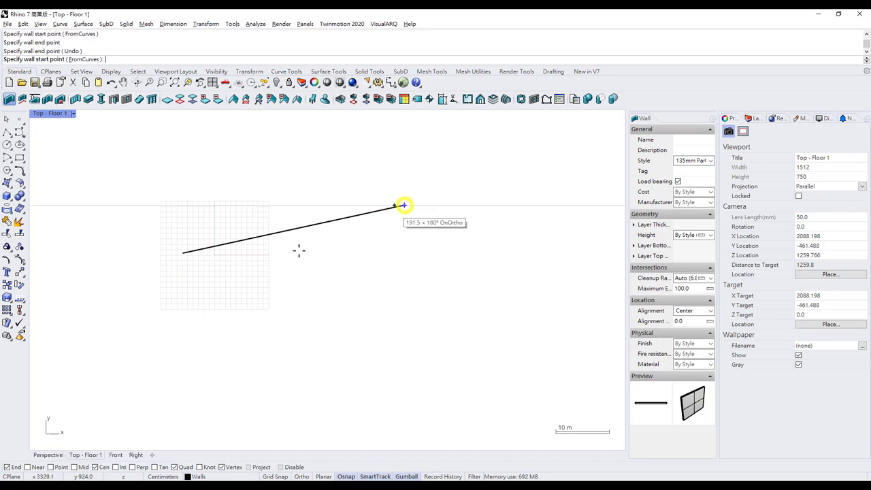
# Step: End the wall command and maximize the Perspective view, framing the near end of the wall
pyautogui.doubleClick(45, 113)
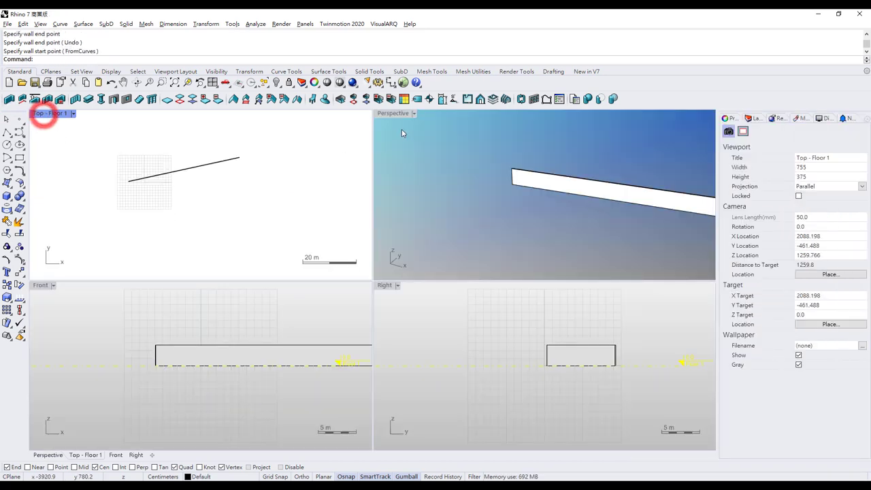
pyautogui.doubleClick(388, 113)
pyautogui.moveTo(323, 248); pyautogui.dragTo(389, 251, button='right')
pyautogui.scroll(5, 297, 278)
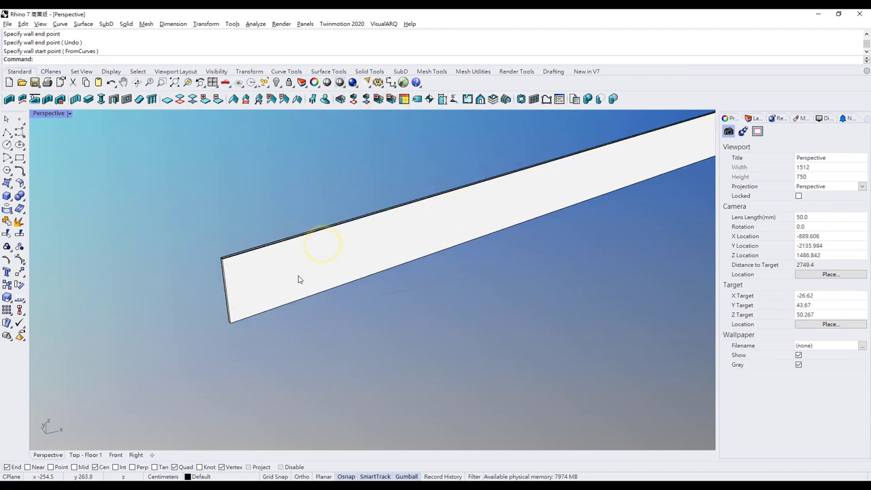
pyautogui.keyDown('shift'); pyautogui.moveTo(260, 286); pyautogui.dragTo(230, 301, button='right'); pyautogui.keyUp('shift')
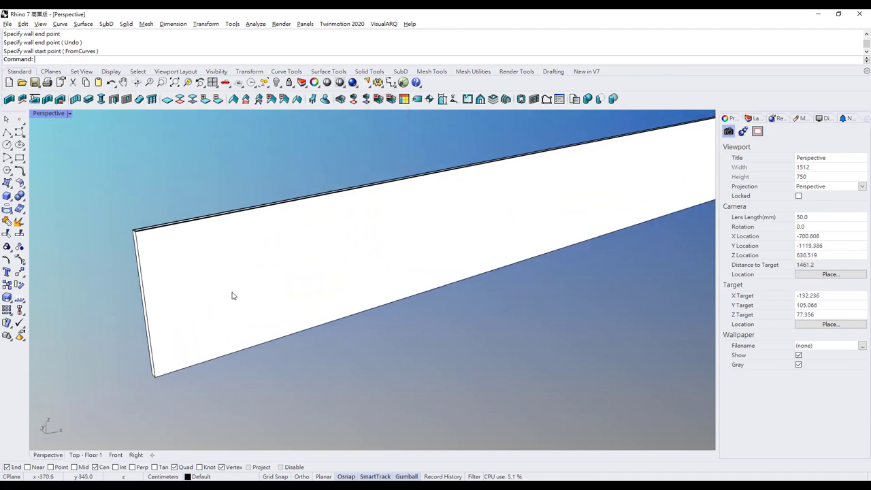
# Step: Create a new Grasshopper window style from the Jalousie window.gh definition on the Desktop
pyautogui.rightClick(127, 102)
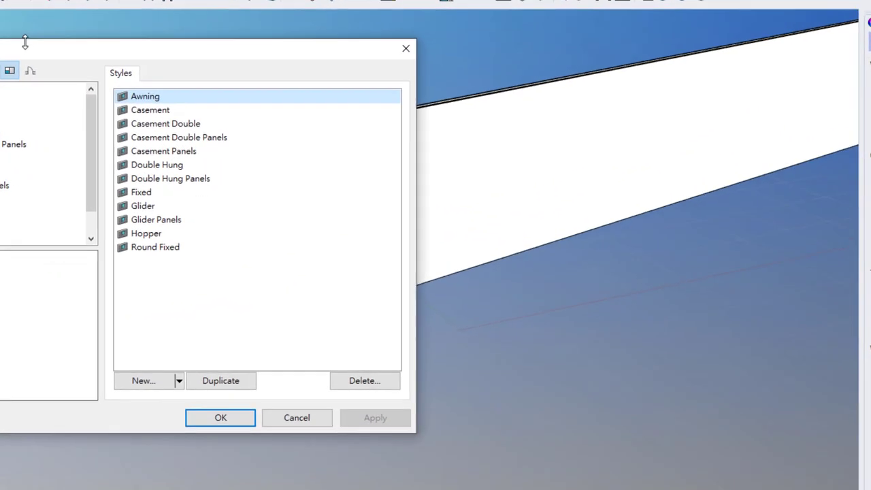
pyautogui.moveTo(25, 42); pyautogui.dragTo(285, 52)
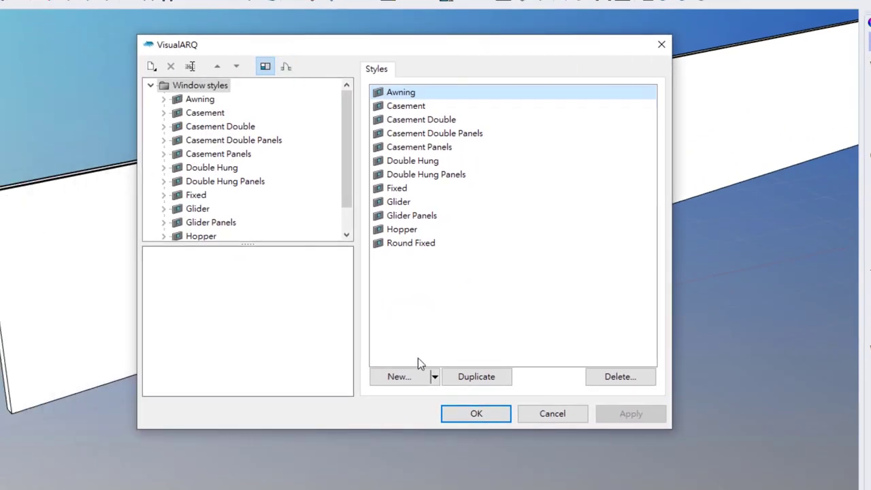
pyautogui.click(407, 377)
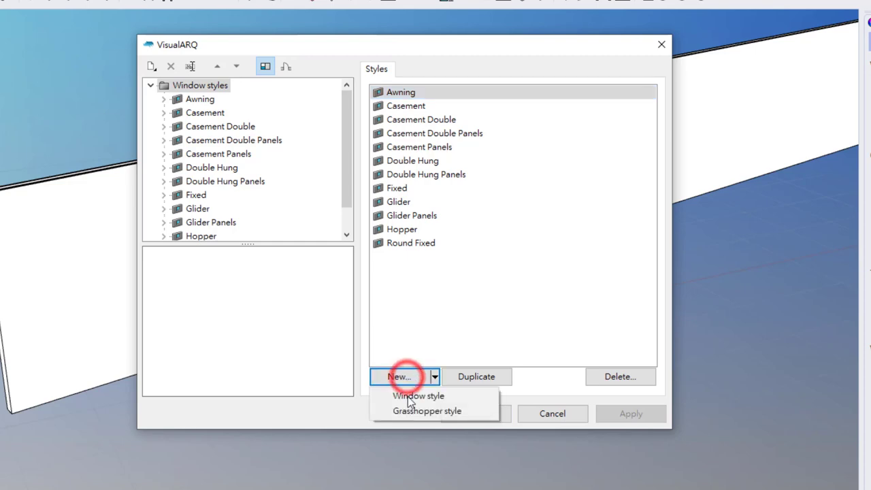
pyautogui.click(409, 411)
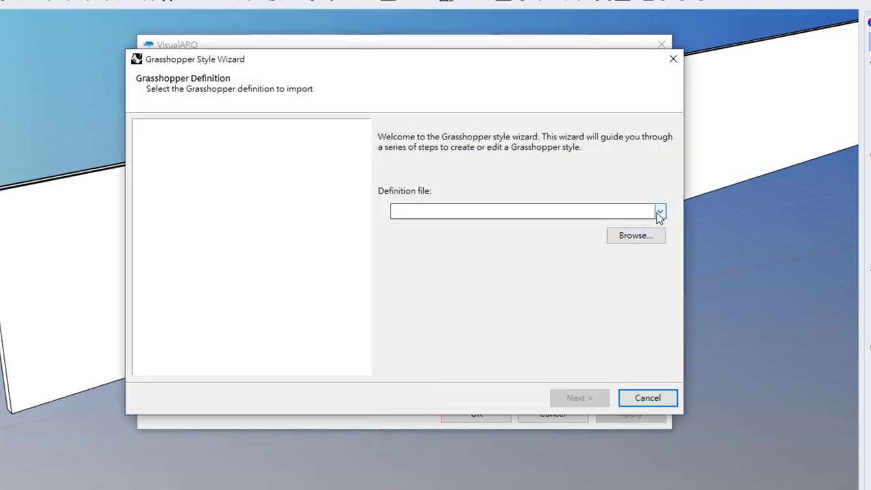
pyautogui.click(635, 235)
pyautogui.click(163, 199)
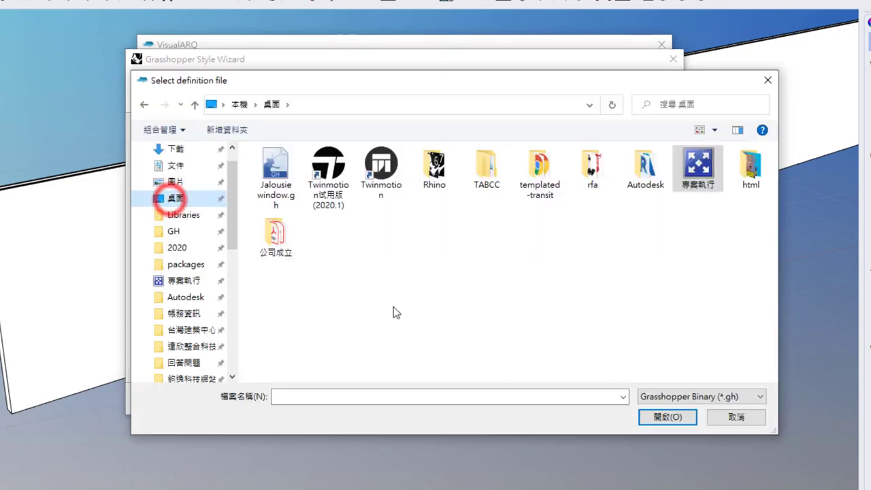
pyautogui.click(276, 165)
pyautogui.click(663, 415)
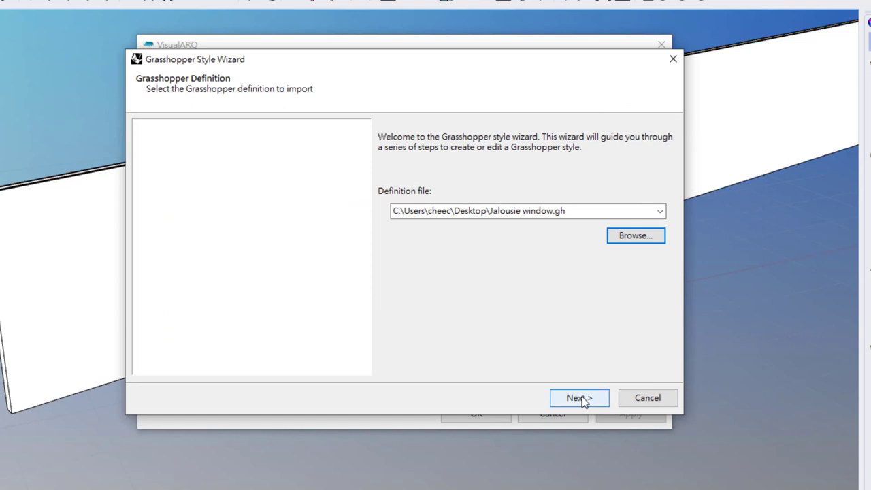
pyautogui.click(583, 400)
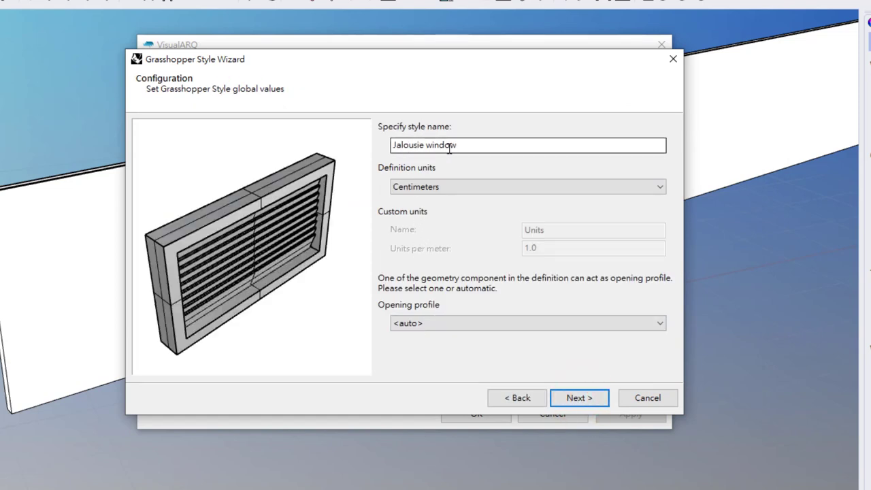
# Step: Set the Jalousie window style's definition units to Millimeters and its opening profile to Profile
pyautogui.click(438, 187)
pyautogui.click(429, 209)
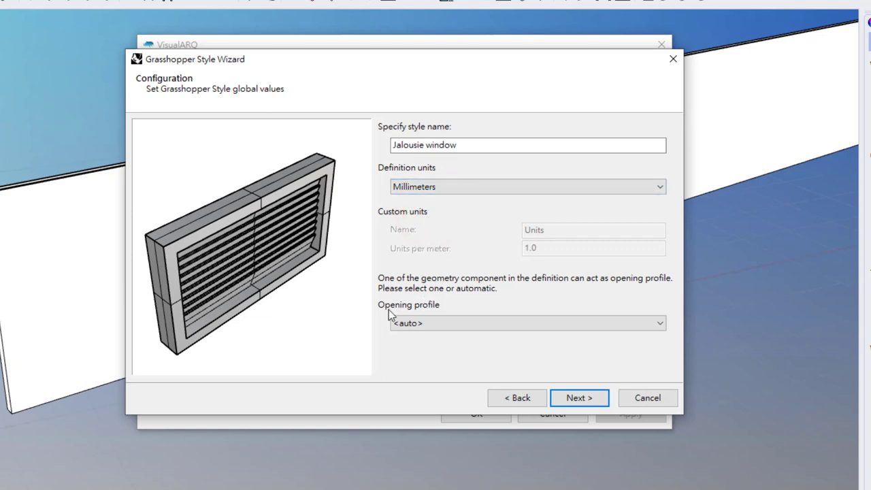
pyautogui.click(461, 323)
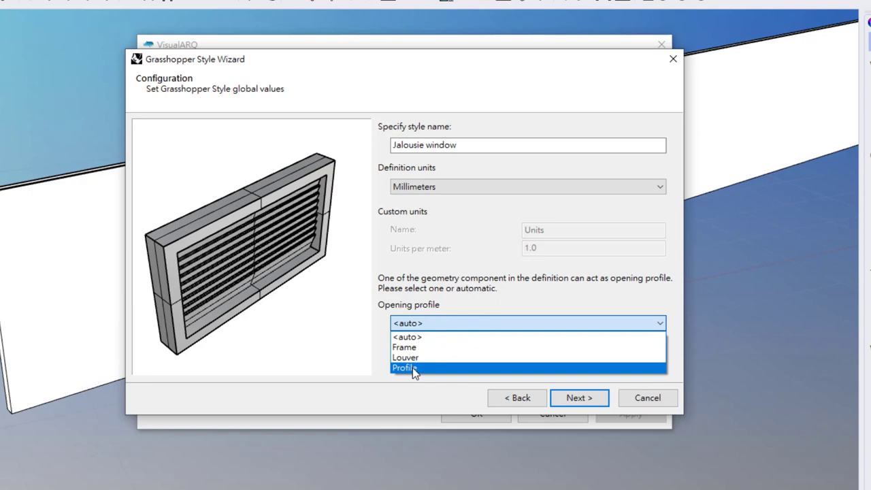
pyautogui.click(412, 367)
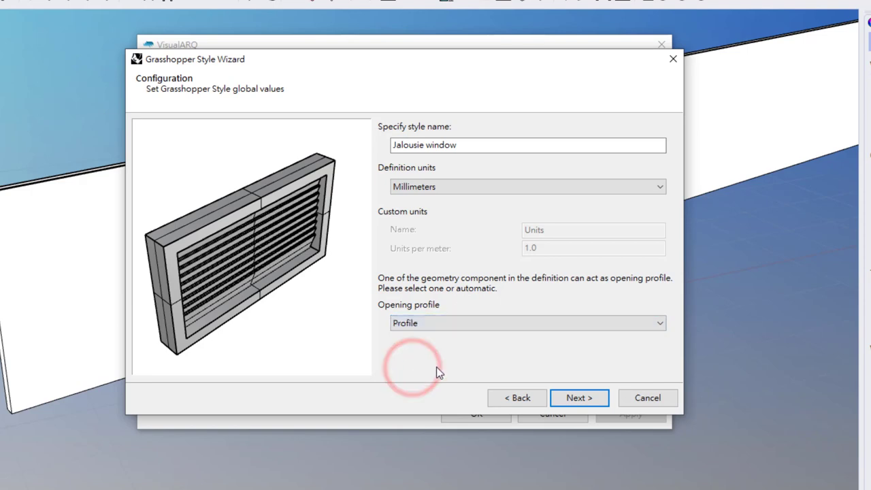
pyautogui.click(579, 399)
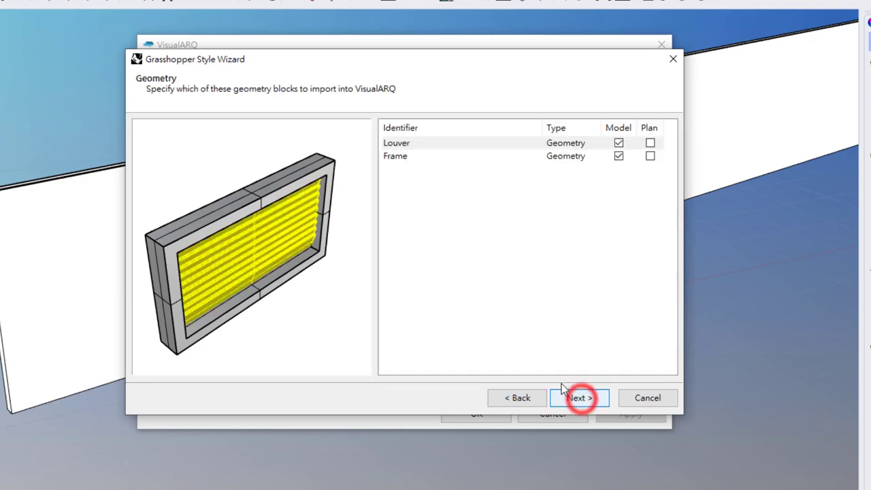
# Step: Examine which parts of the window preview belong to the Louver and Frame geometry components
pyautogui.click(400, 159)
pyautogui.click(402, 156)
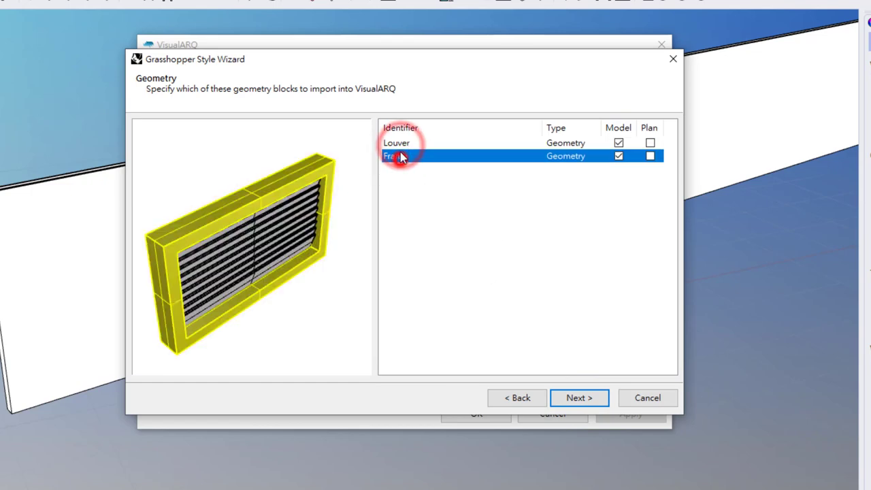
pyautogui.click(400, 145)
pyautogui.click(400, 156)
pyautogui.click(402, 145)
pyautogui.click(400, 155)
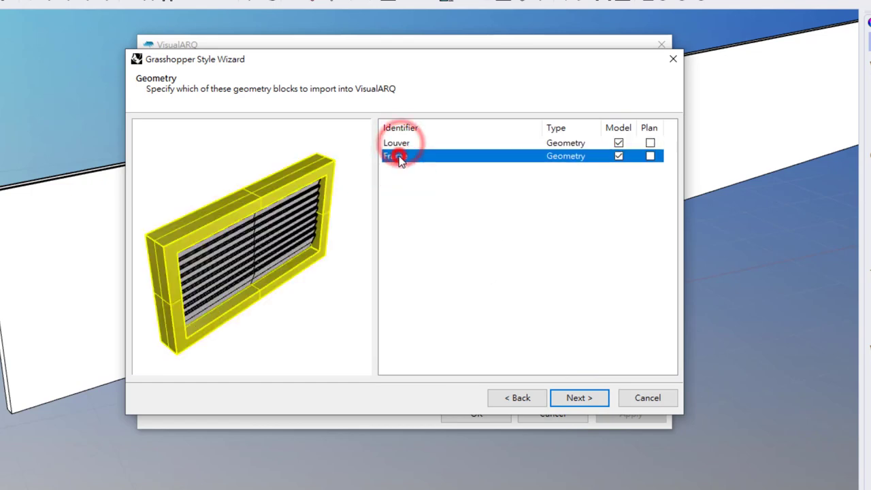
pyautogui.click(400, 145)
pyautogui.click(400, 156)
pyautogui.click(397, 146)
pyautogui.click(399, 156)
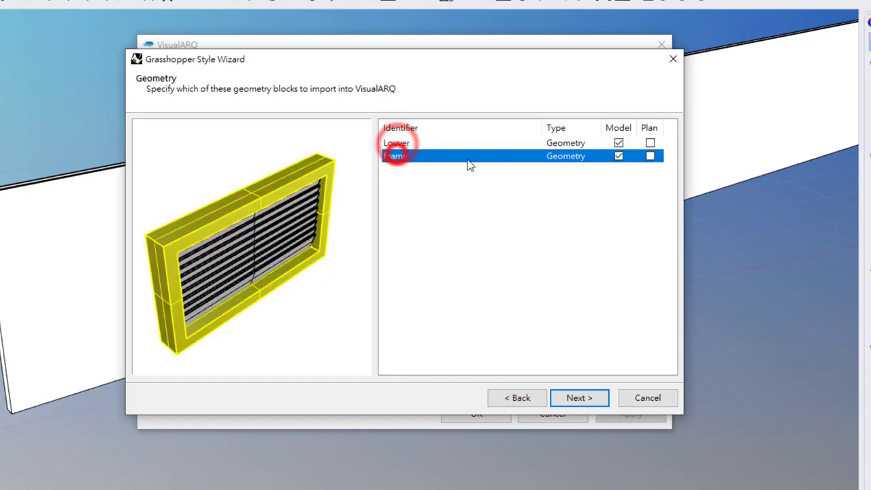
pyautogui.click(397, 143)
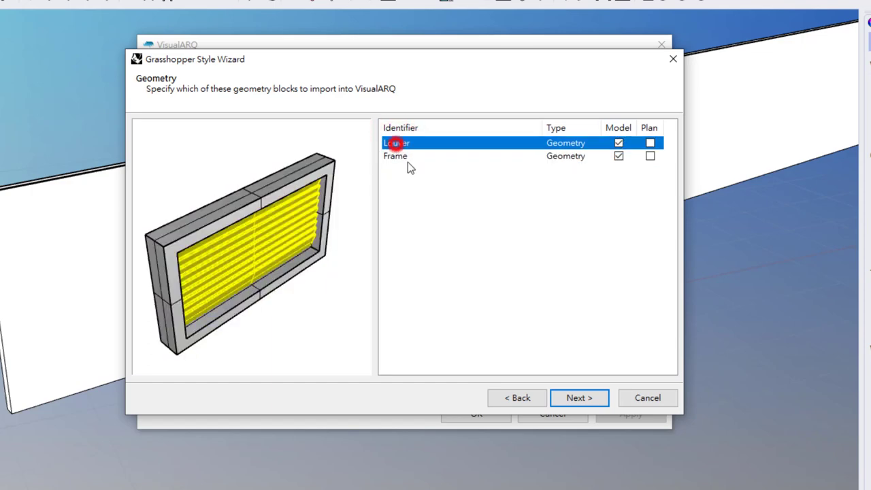
# Step: Change the Aperture(%) parameter's type to Percentage, make it editable by Object, and finish creating the window style
pyautogui.click(579, 398)
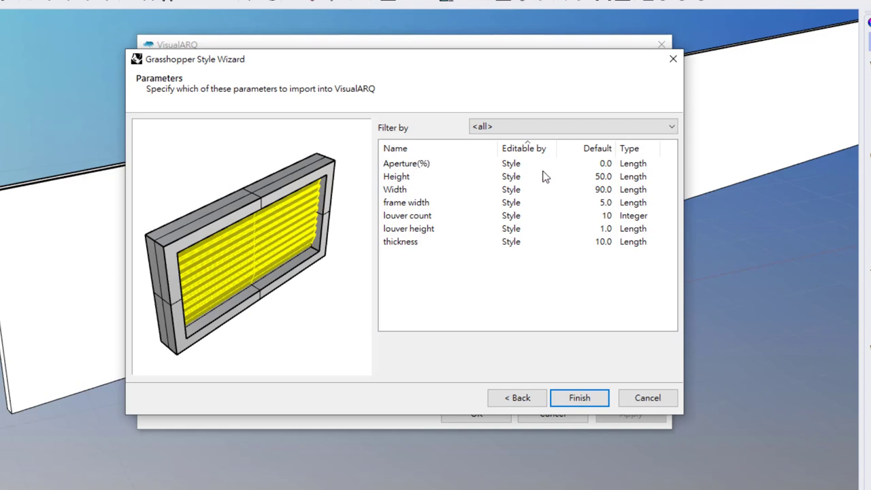
pyautogui.click(640, 165)
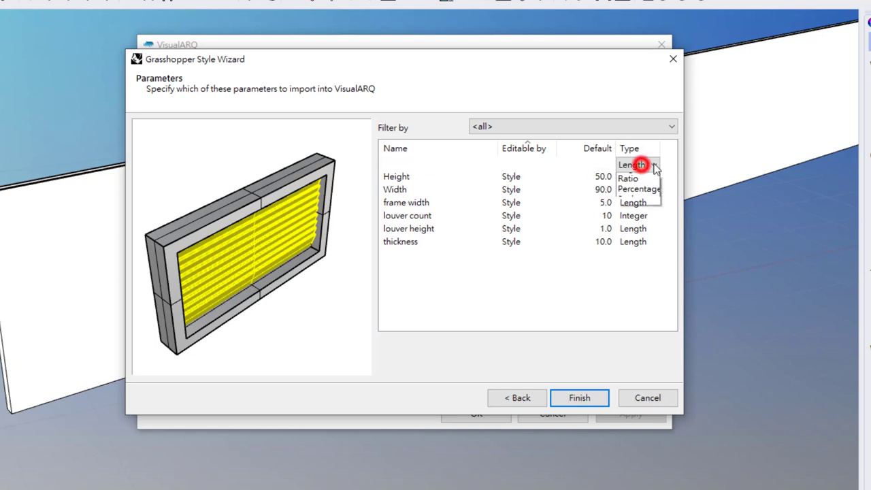
pyautogui.click(632, 241)
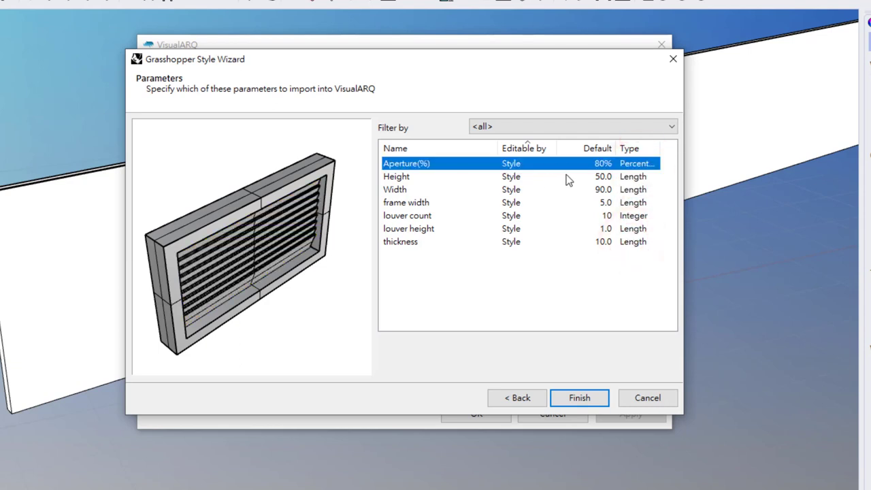
pyautogui.click(521, 165)
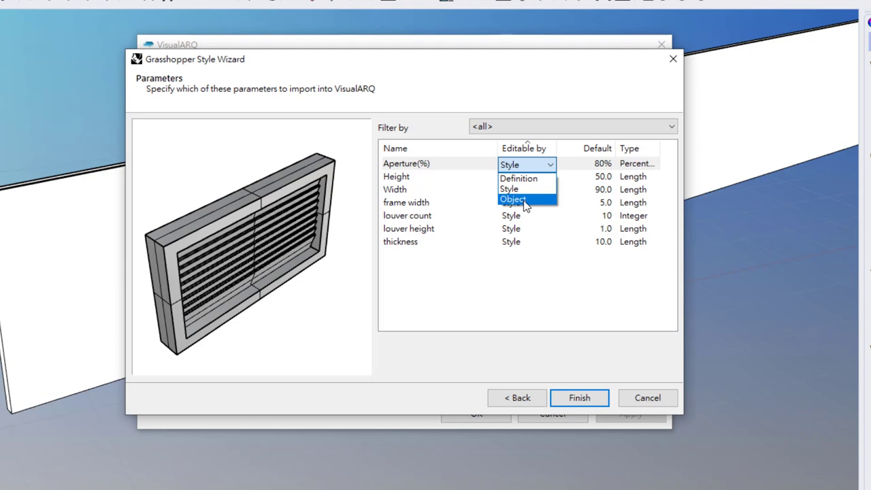
pyautogui.click(525, 200)
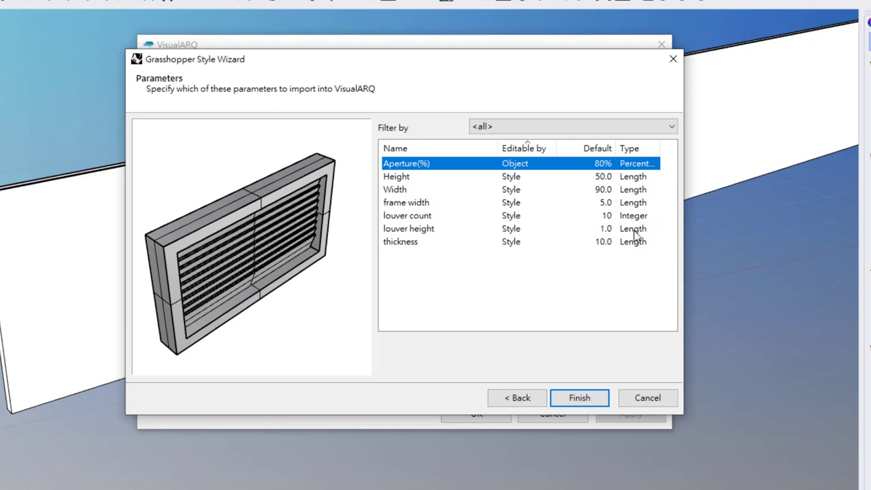
pyautogui.click(587, 399)
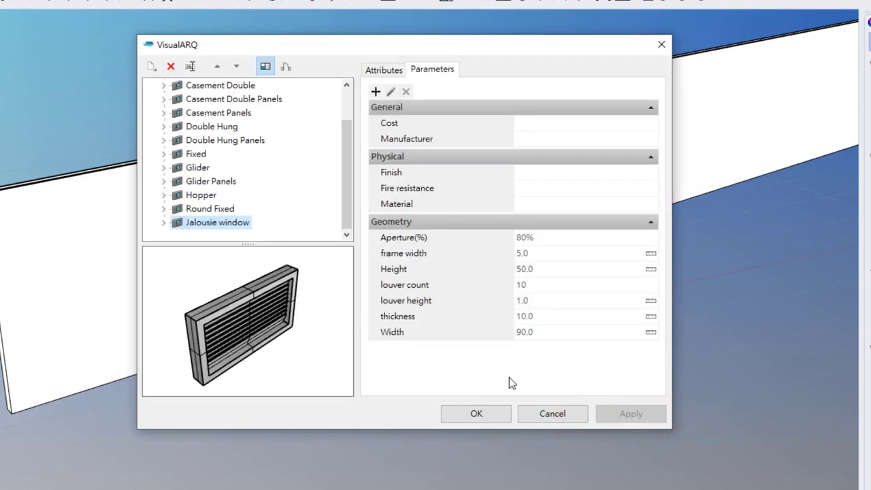
pyautogui.click(483, 414)
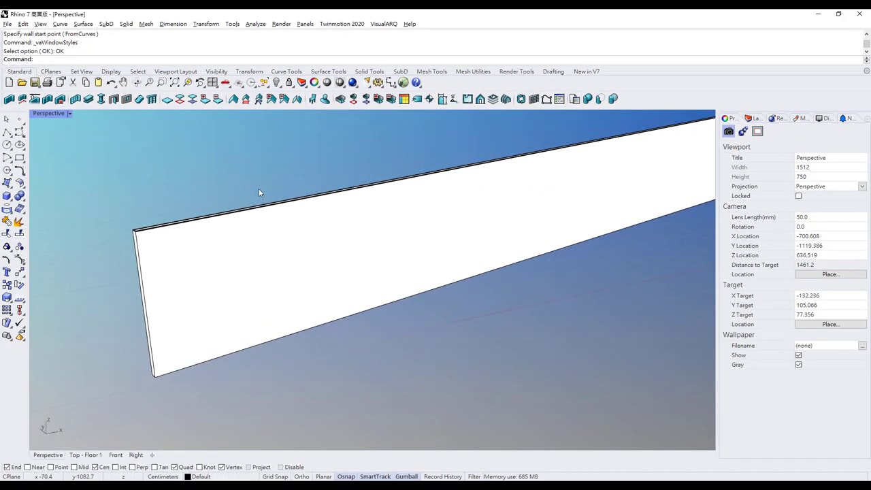
# Step: Insert one Jalousie window in the wall near its near end, with the opening side toward the front of the wall
pyautogui.click(126, 100)
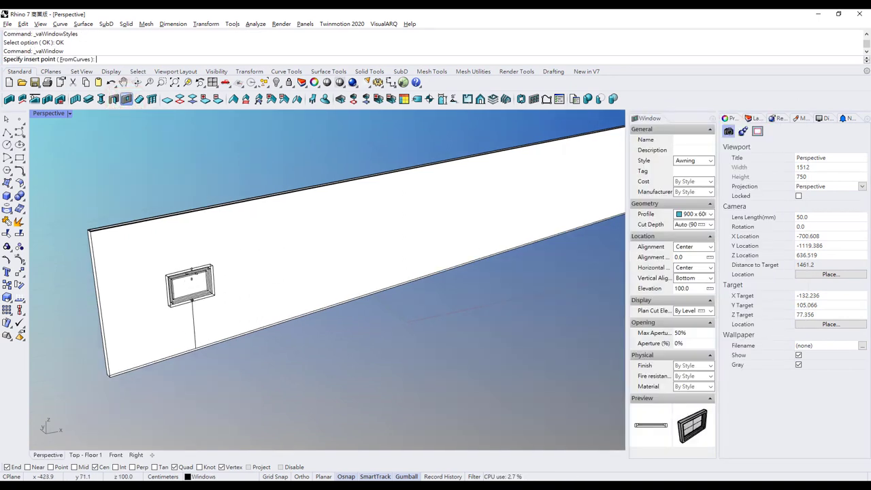
pyautogui.click(710, 161)
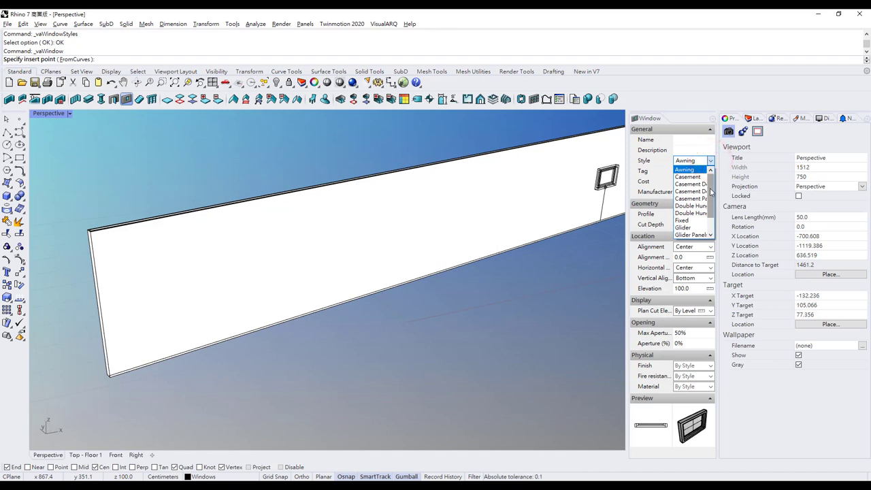
pyautogui.moveTo(711, 185); pyautogui.dragTo(713, 217)
pyautogui.click(691, 227)
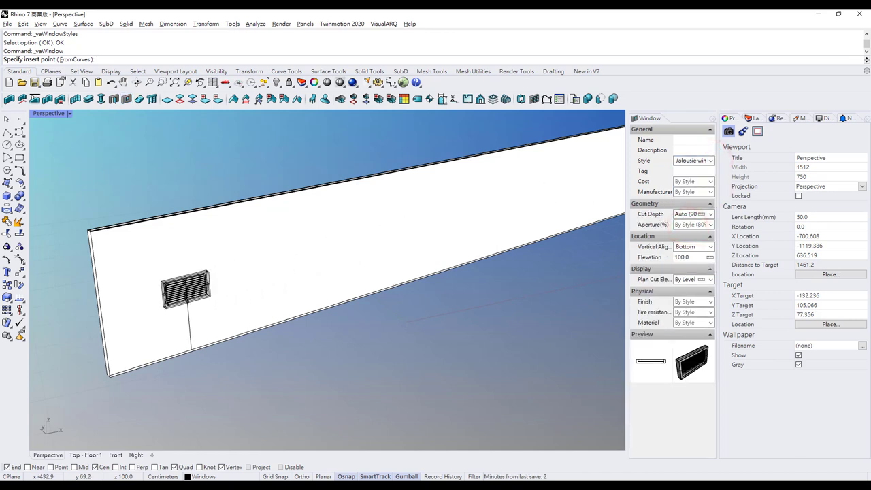
pyautogui.click(190, 348)
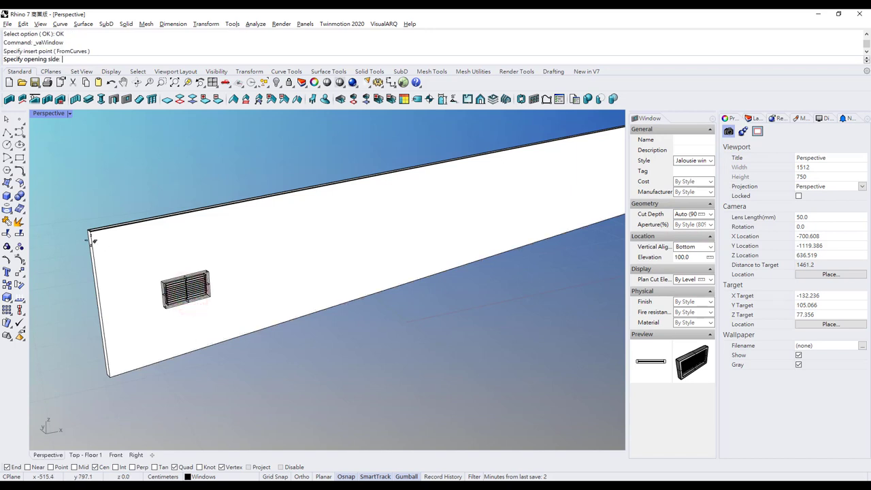
pyautogui.keyDown('shift'); pyautogui.moveTo(107, 249); pyautogui.dragTo(213, 297, button='right'); pyautogui.keyUp('shift')
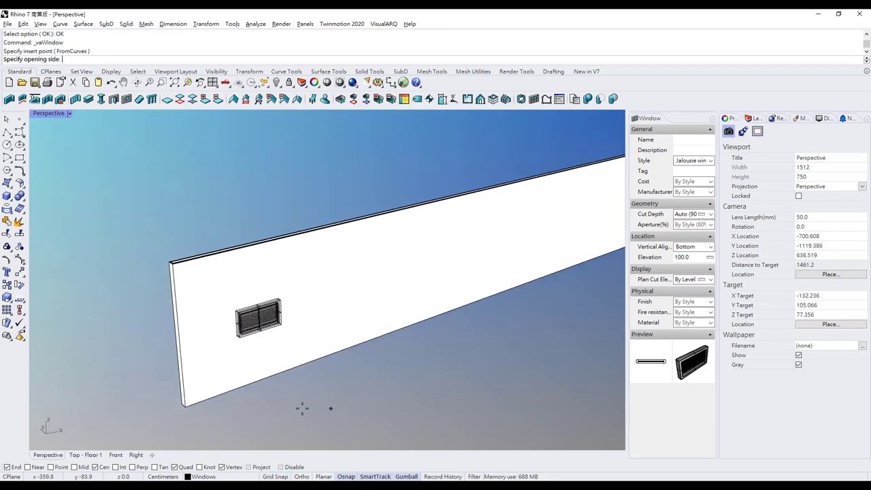
pyautogui.click(333, 416)
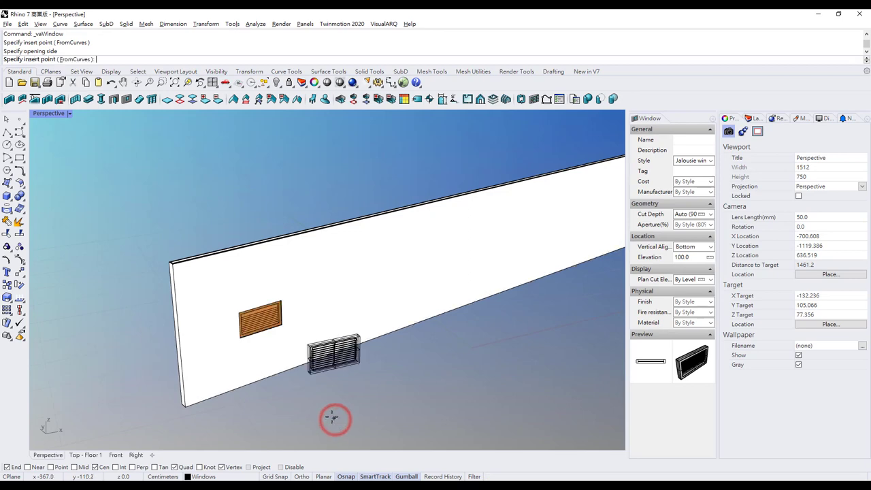
pyautogui.rightClick(307, 408)
# Step: Select the inserted louver window and examine its frame and louvers up close from different angles
pyautogui.scroll(10, 311, 359)
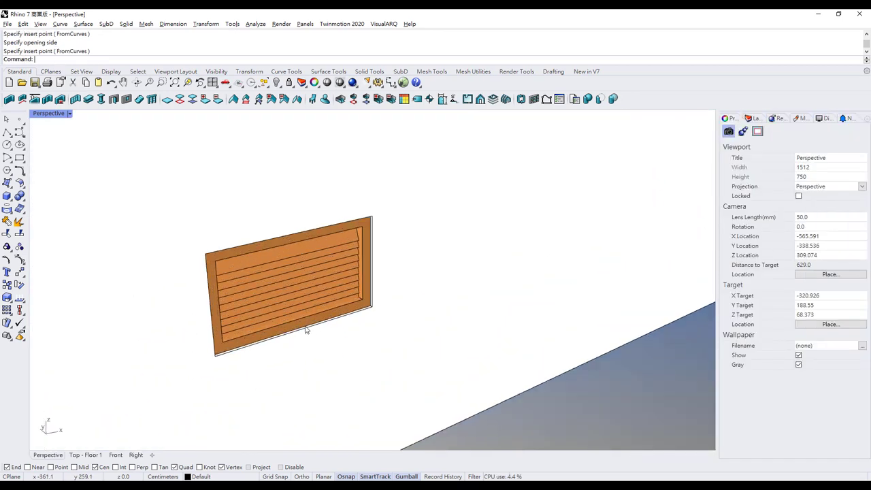
pyautogui.moveTo(305, 330); pyautogui.dragTo(292, 311, button='right')
pyautogui.scroll(-5, 292, 311)
pyautogui.click(292, 312)
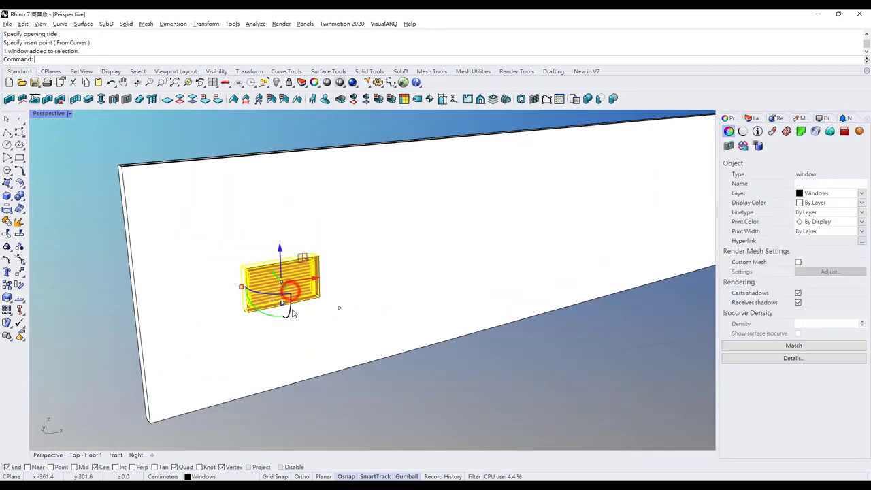
pyautogui.scroll(5, 293, 311)
pyautogui.click(482, 418)
pyautogui.keyDown('shift'); pyautogui.moveTo(482, 418); pyautogui.dragTo(376, 270, button='right'); pyautogui.keyUp('shift')
pyautogui.click(393, 241)
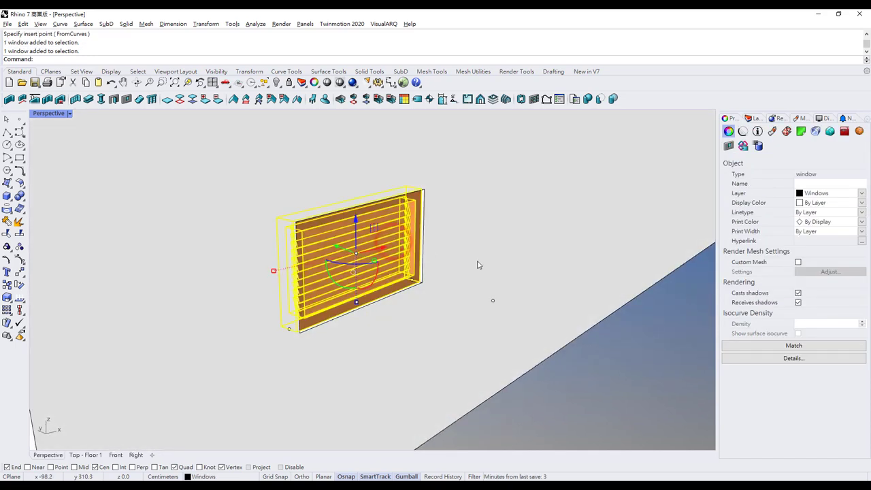
pyautogui.scroll(-3, 478, 266)
pyautogui.scroll(2, 437, 260)
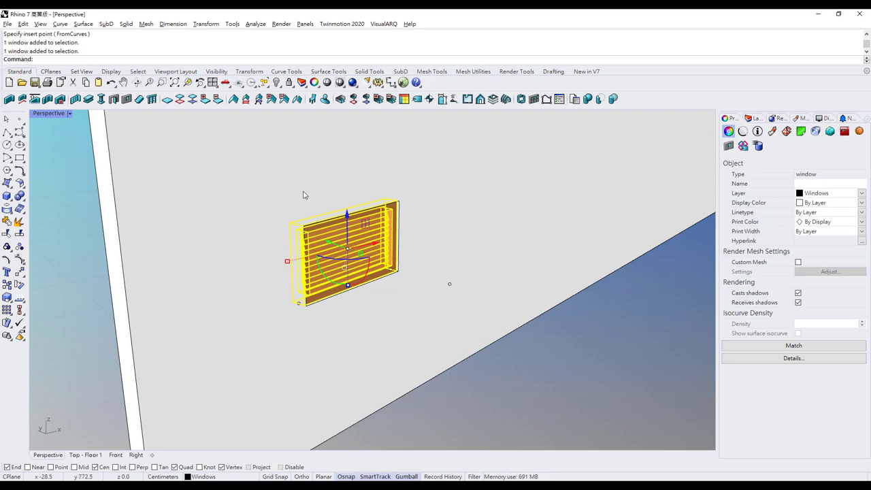
# Step: Set the material of the Jalousie window style to Steel and apply the change
pyautogui.rightClick(125, 99)
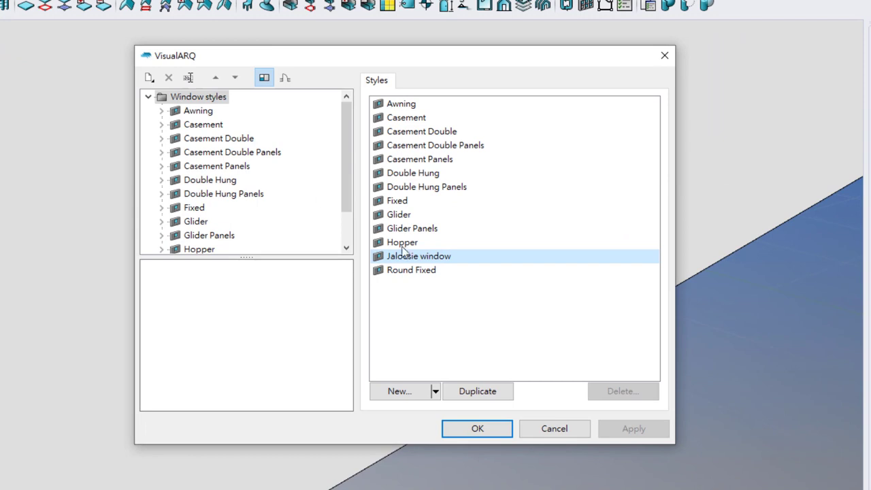
pyautogui.moveTo(346, 172); pyautogui.dragTo(346, 203)
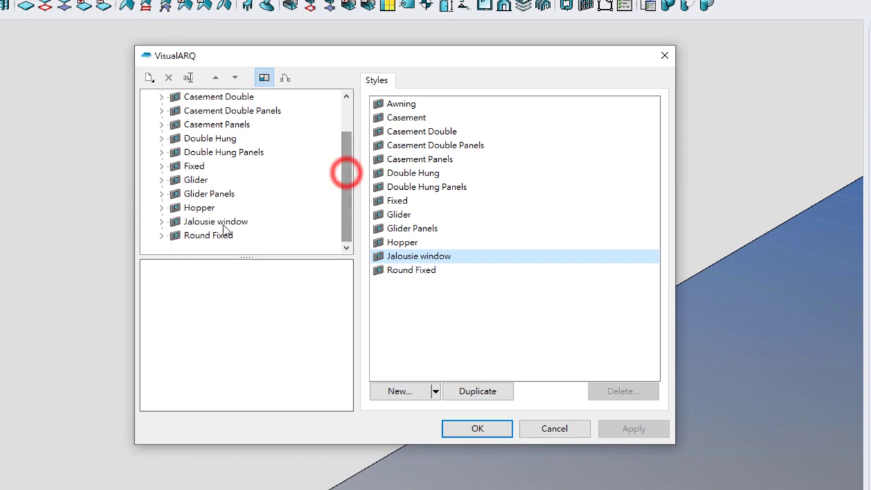
pyautogui.click(213, 222)
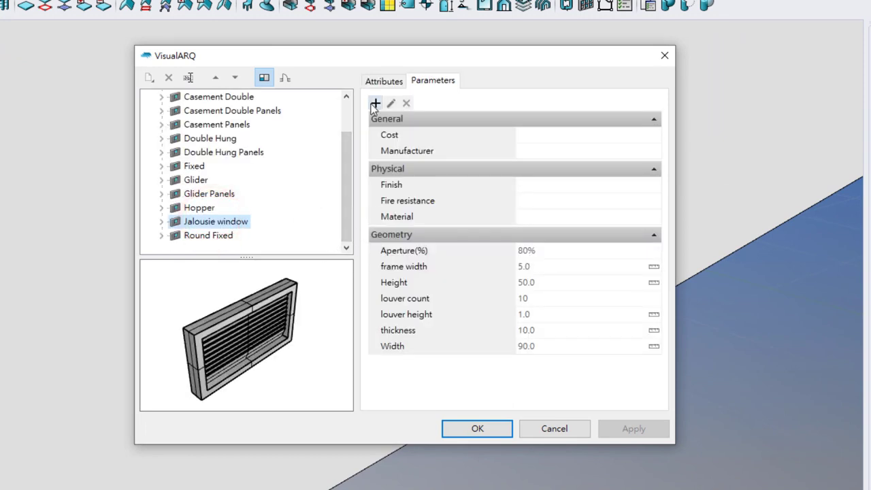
pyautogui.click(377, 81)
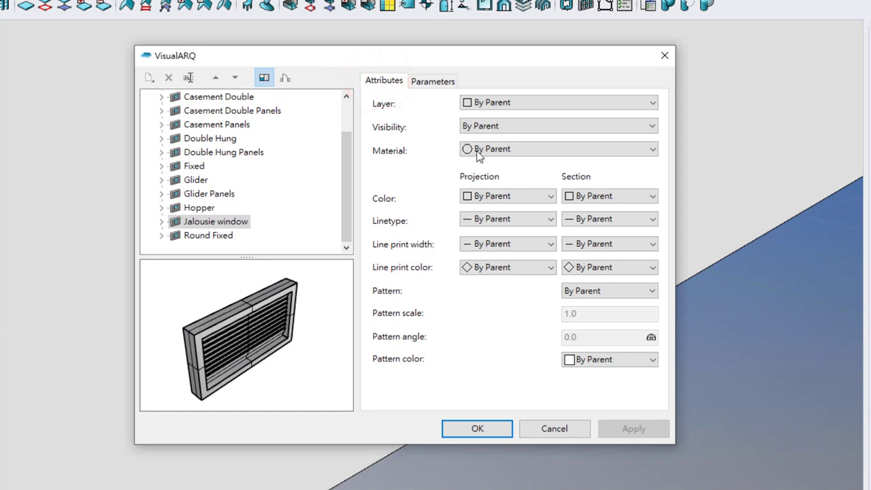
pyautogui.click(503, 149)
pyautogui.click(500, 185)
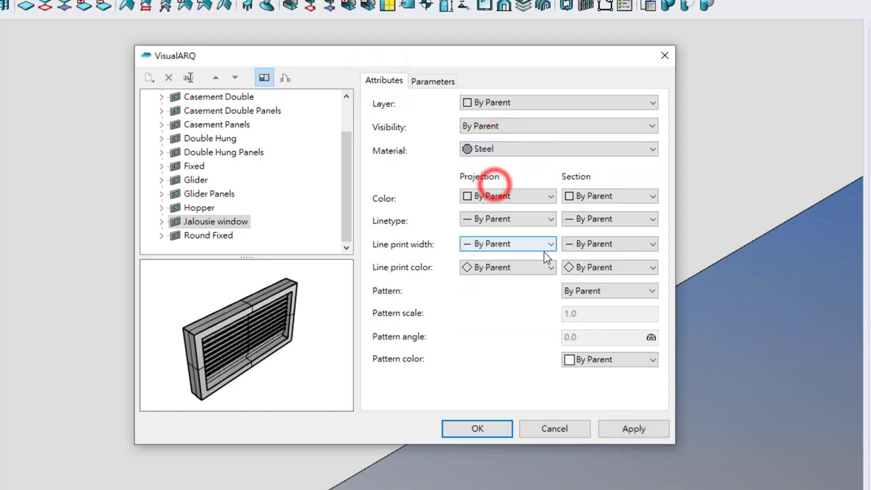
pyautogui.click(632, 428)
pyautogui.click(486, 429)
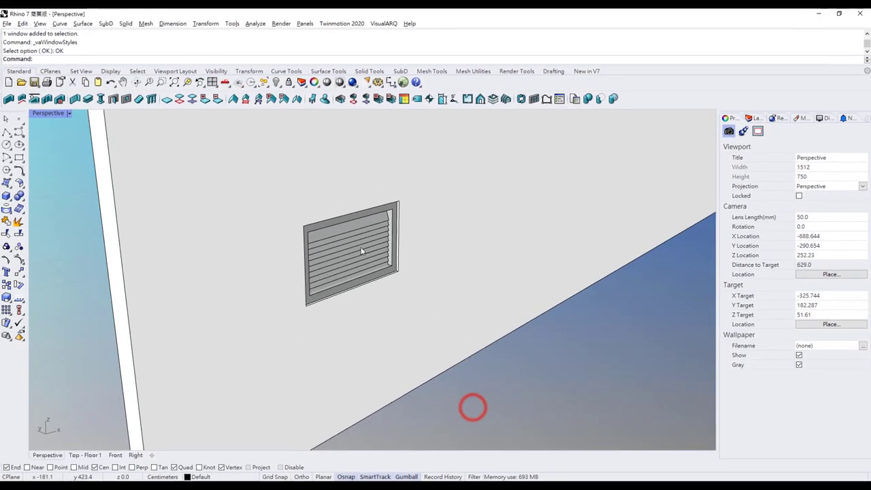
# Step: Set the inserted louver window's Aperture(%) to 0% and check the louver angle on the wall
pyautogui.scroll(3, 366, 268)
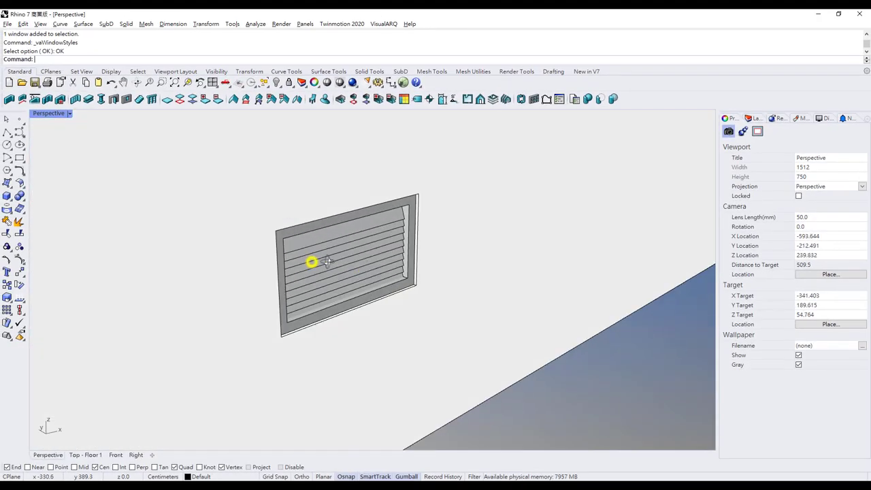
pyautogui.click(314, 260)
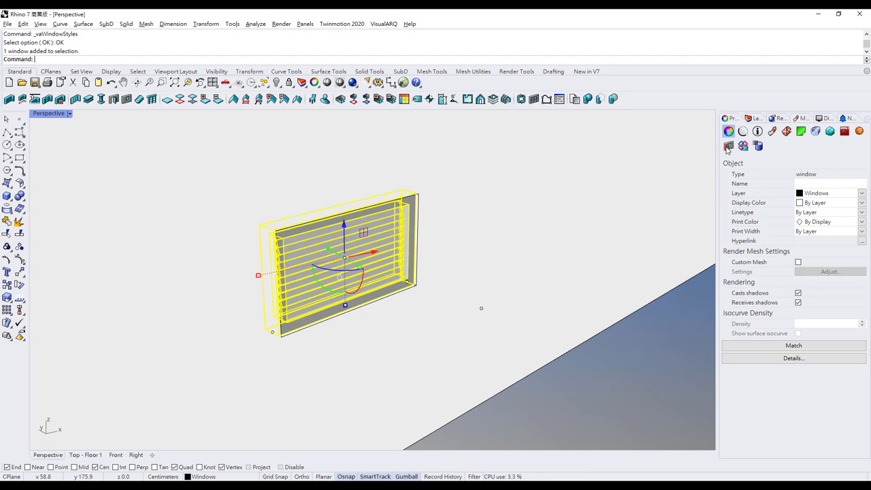
pyautogui.click(729, 145)
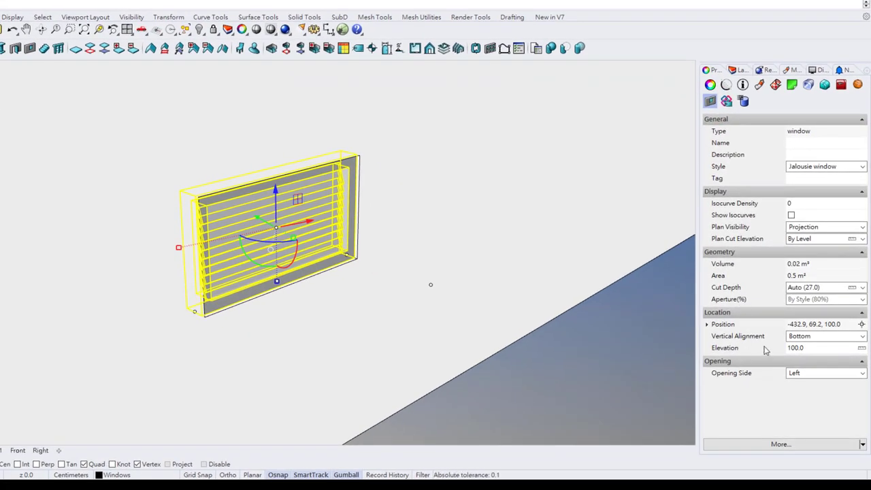
pyautogui.click(836, 299)
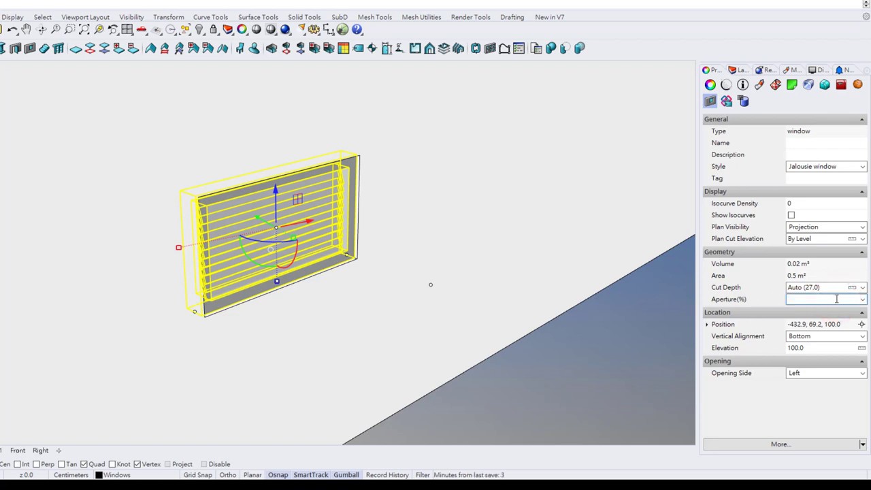
pyautogui.write('0')
pyautogui.press('Return')
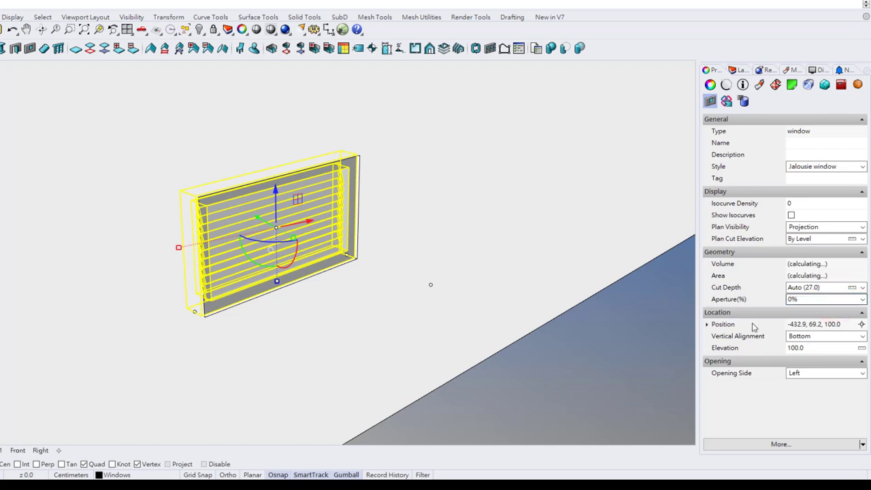
pyautogui.moveTo(428, 314); pyautogui.dragTo(476, 375, button='right')
pyautogui.click(488, 402)
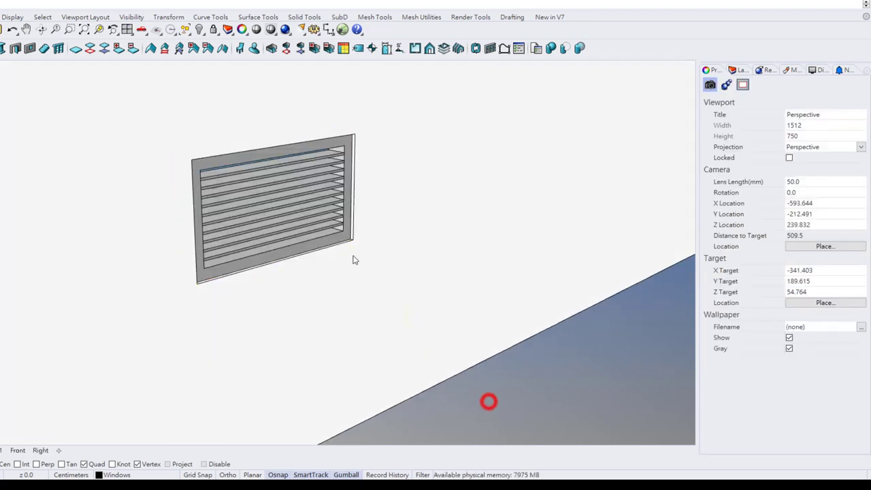
pyautogui.moveTo(351, 253)
pyautogui.mouseDown(button='right')
pyautogui.moveTo(350, 241)
pyautogui.moveTo(351, 259)
pyautogui.mouseUp(button='right')
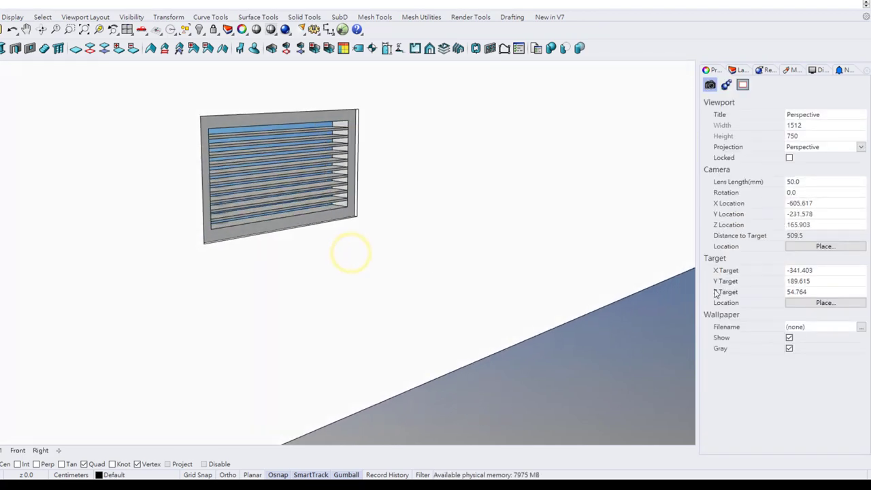
# Step: Set the inserted louver window's Aperture(%) to 50%
pyautogui.click(335, 185)
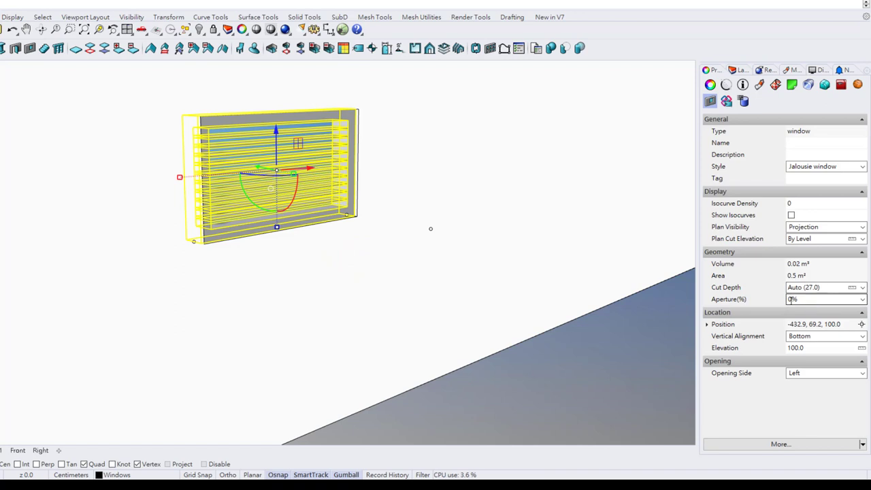
pyautogui.doubleClick(791, 299)
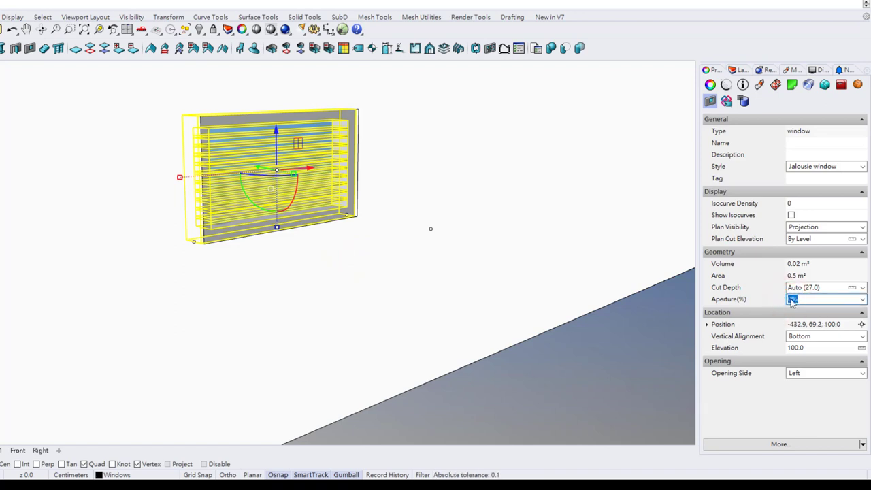
pyautogui.write('50')
pyautogui.press('Return')
# Step: Examine the tilt of the window's louvers within the frame from several angles, both deselected and selected
pyautogui.click(562, 401)
pyautogui.moveTo(562, 401); pyautogui.dragTo(357, 206, button='right')
pyautogui.click(357, 206)
pyautogui.moveTo(445, 245); pyautogui.dragTo(434, 362, button='right')
pyautogui.click(435, 363)
pyautogui.moveTo(339, 225)
pyautogui.mouseDown(button='right')
pyautogui.moveTo(312, 221)
pyautogui.moveTo(331, 224)
pyautogui.moveTo(335, 210)
pyautogui.mouseUp(button='right')
pyautogui.click(346, 208)
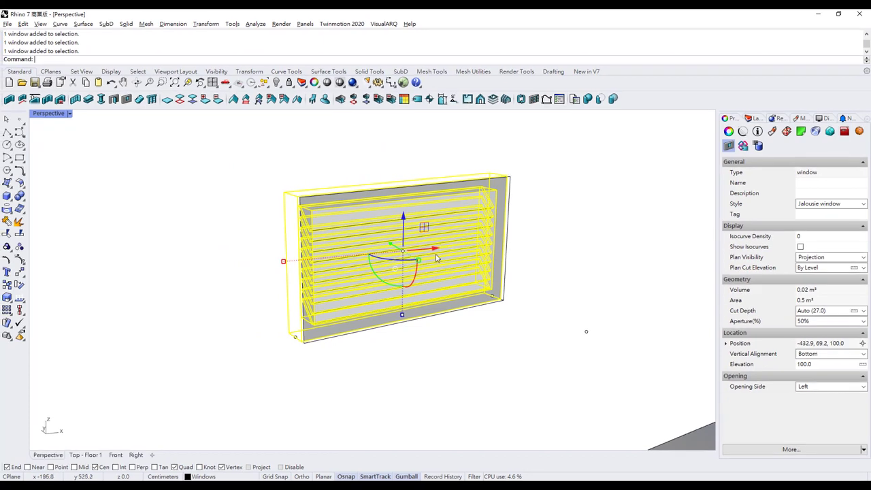
pyautogui.moveTo(461, 268); pyautogui.dragTo(408, 258, button='right')
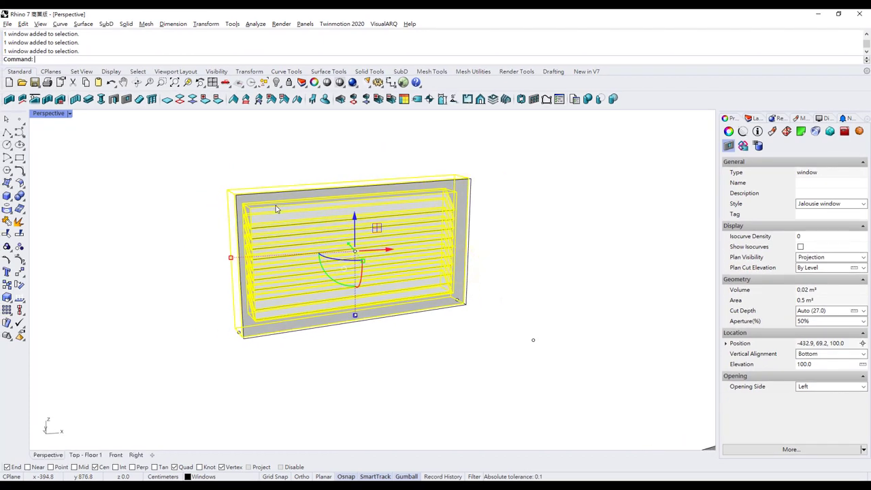
pyautogui.scroll(-3, 291, 242)
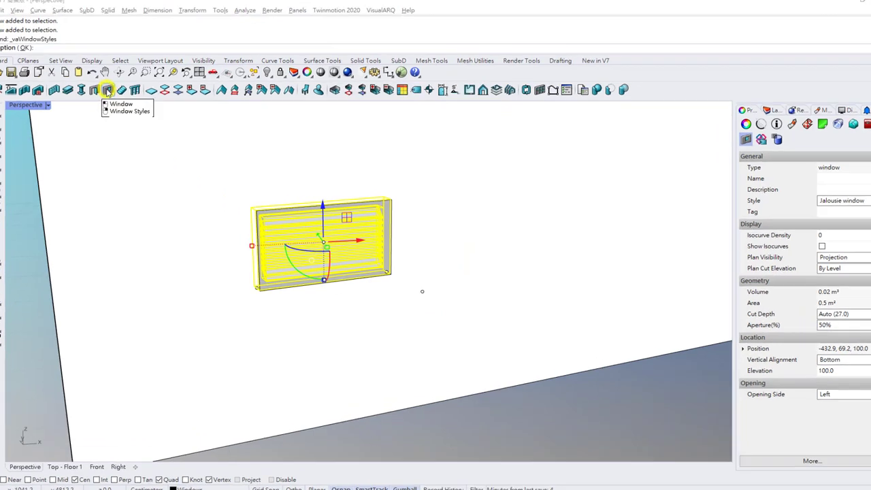
# Step: Reduce the louver count in the Jalousie window style's geometry parameters, apply it, and check the updated window in the wall
pyautogui.rightClick(106, 90)
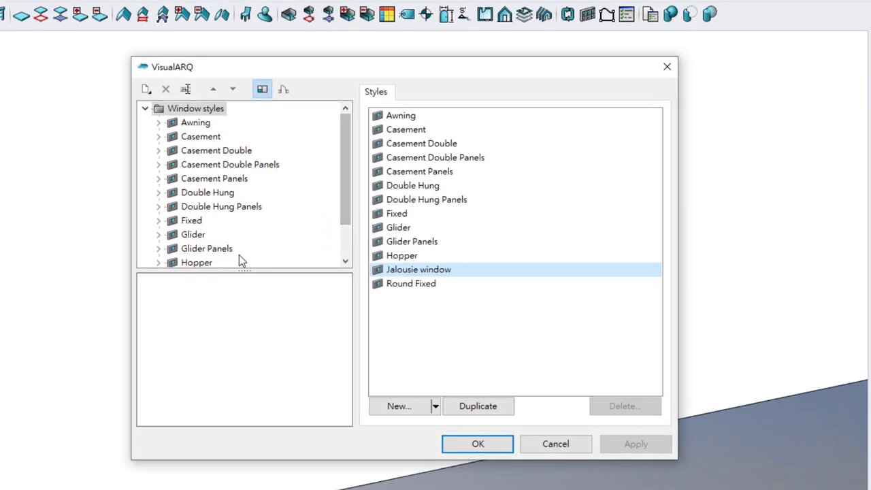
pyautogui.moveTo(346, 197); pyautogui.dragTo(335, 249)
pyautogui.click(211, 234)
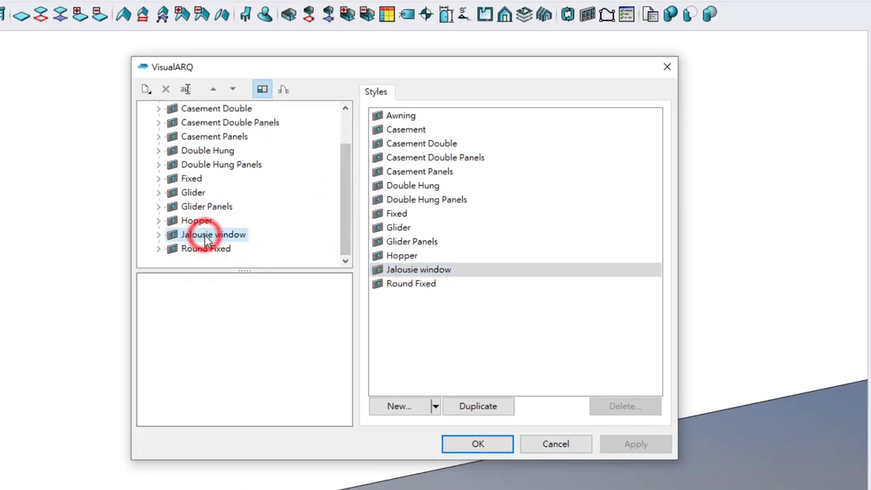
pyautogui.click(435, 93)
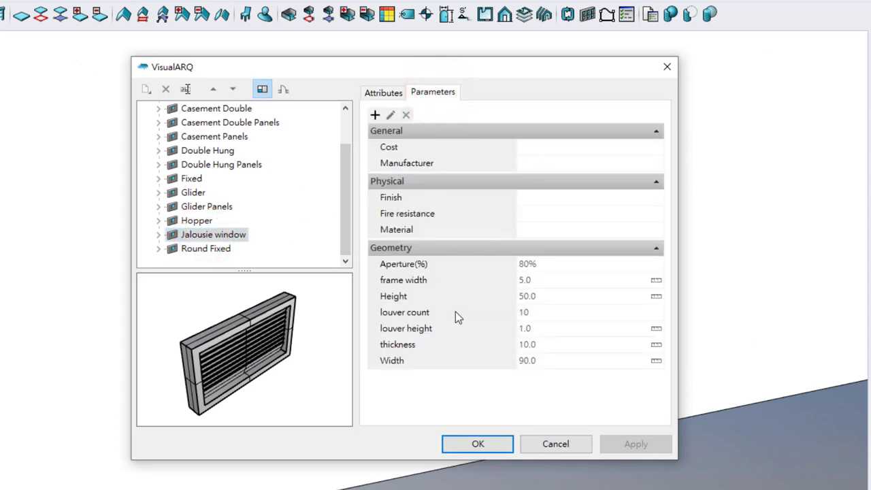
pyautogui.click(536, 313)
pyautogui.click(644, 443)
pyautogui.click(633, 442)
pyautogui.click(486, 444)
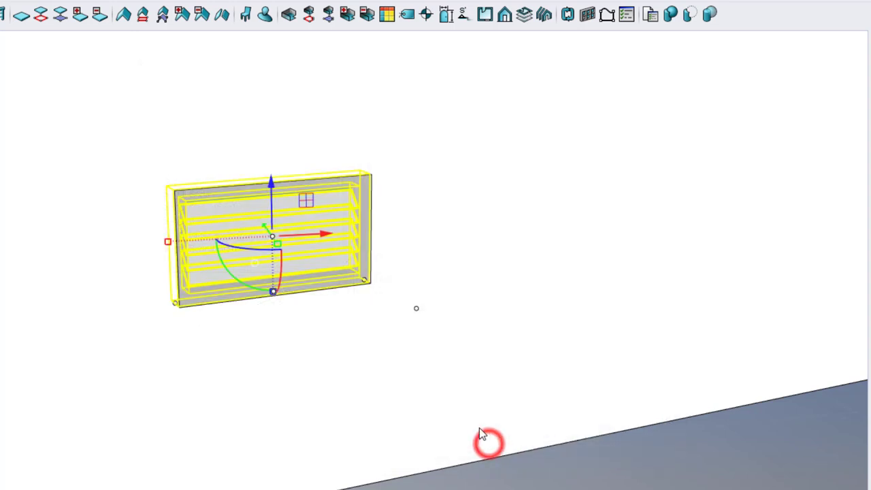
pyautogui.press('Escape')
pyautogui.moveTo(346, 301); pyautogui.dragTo(342, 144, button='right')
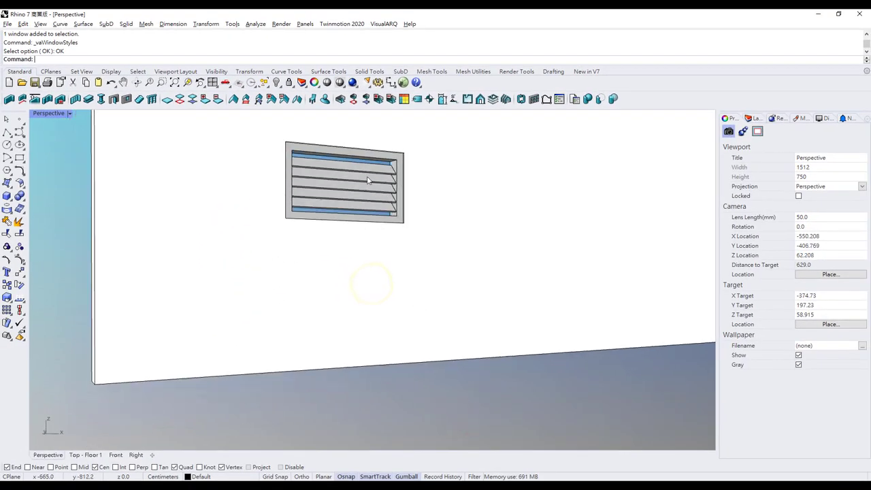
pyautogui.moveTo(350, 196); pyautogui.dragTo(542, 431, button='right')
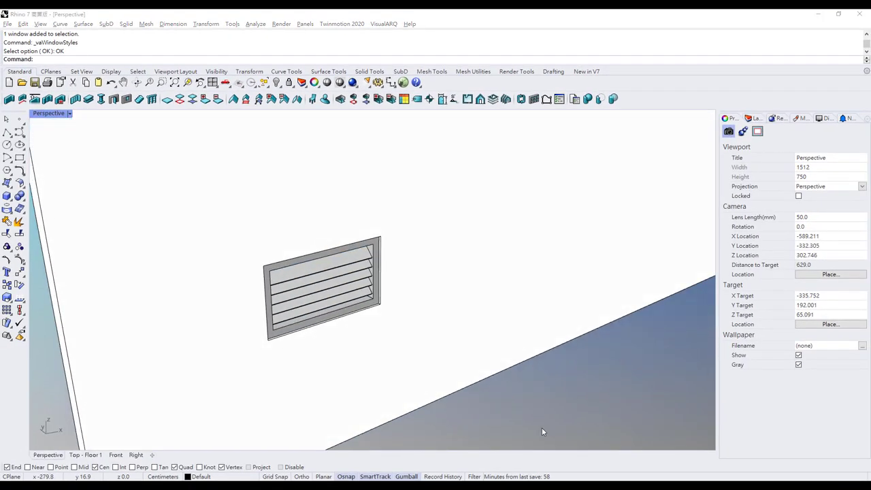